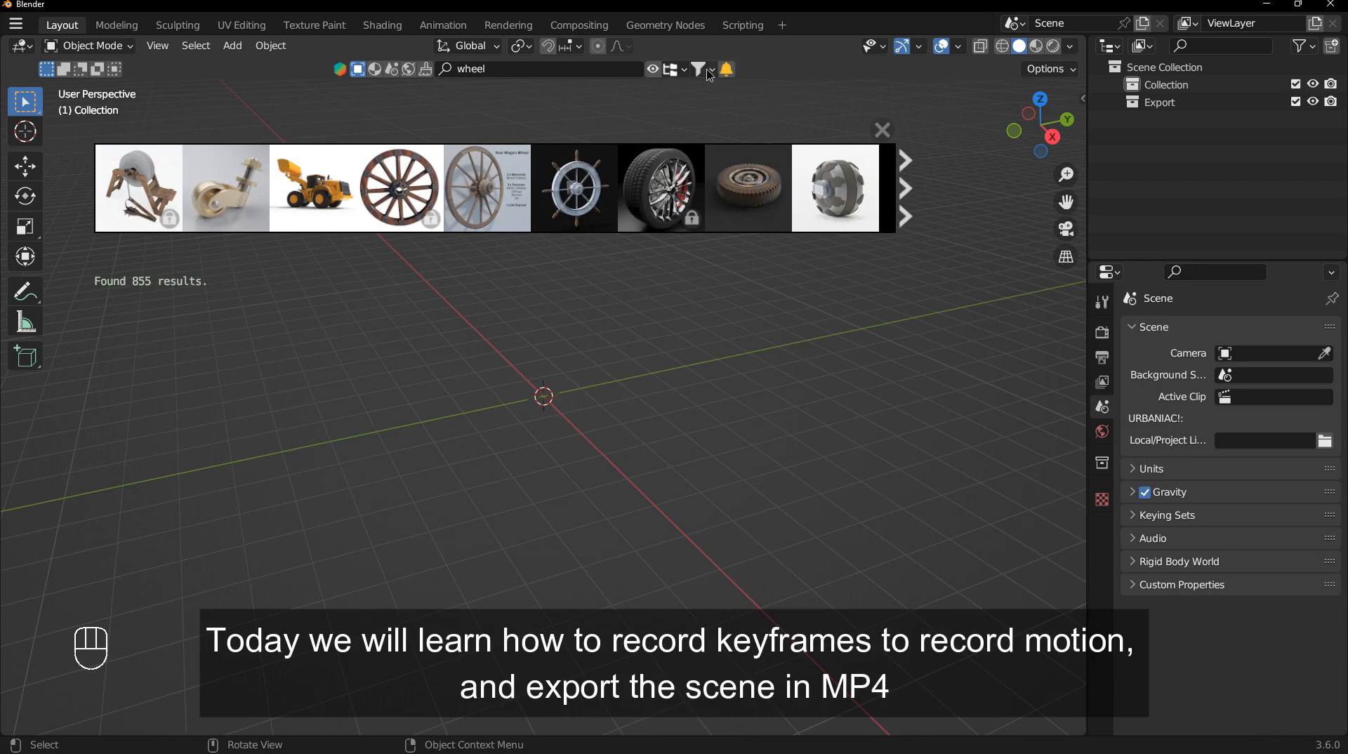
Limit the wheel search results to free assets and add the five-spoke car wheel with black tire at the scene's centre.
{"action": "left_click", "coordinate": [644, 143]}
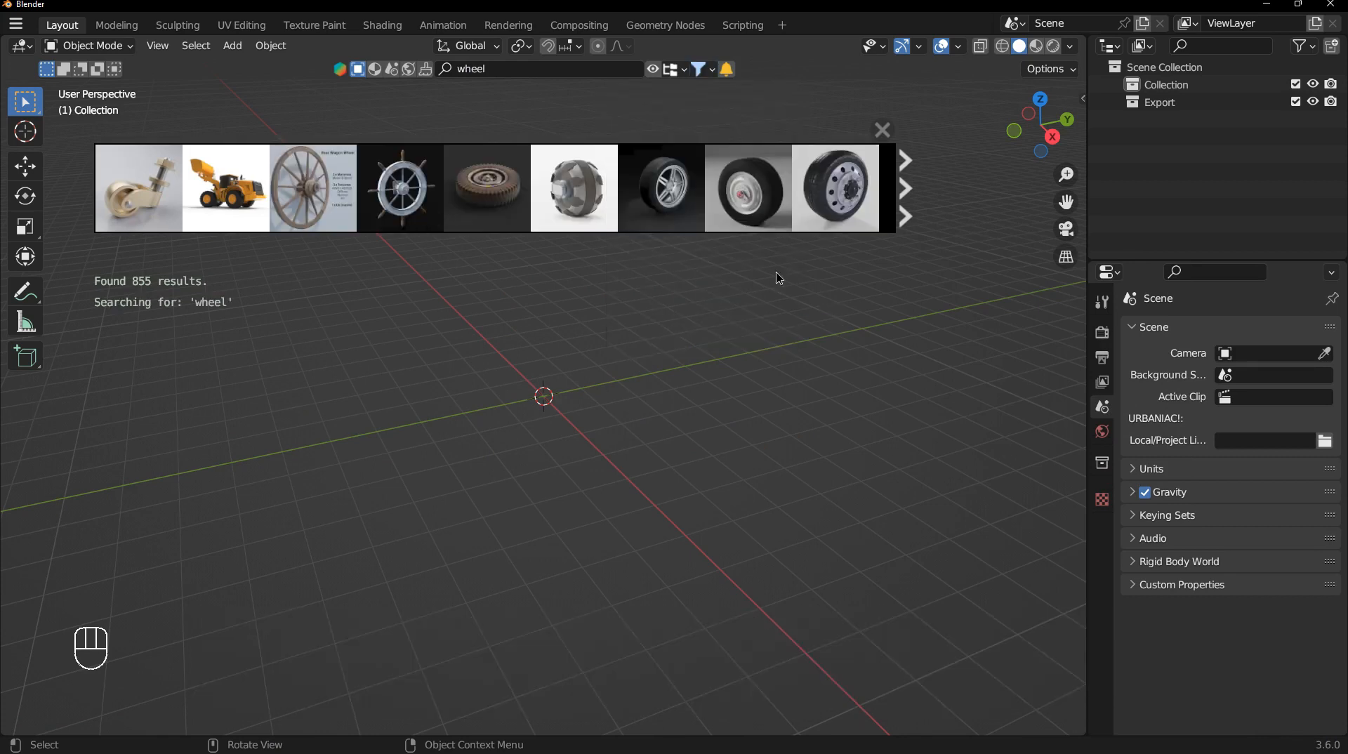
{"action": "left_click_drag", "start_coordinate": [662, 188], "coordinate": [568, 424]}
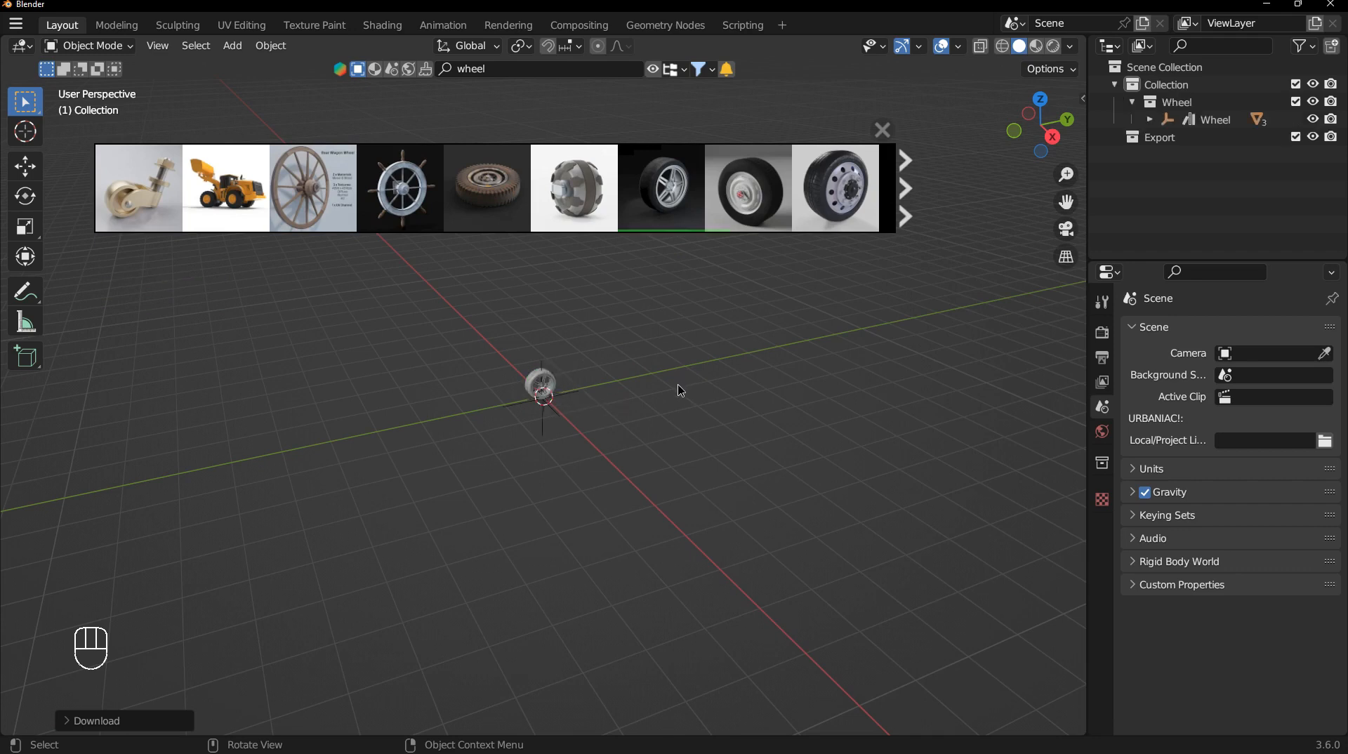
{"action": "left_click", "coordinate": [887, 135]}
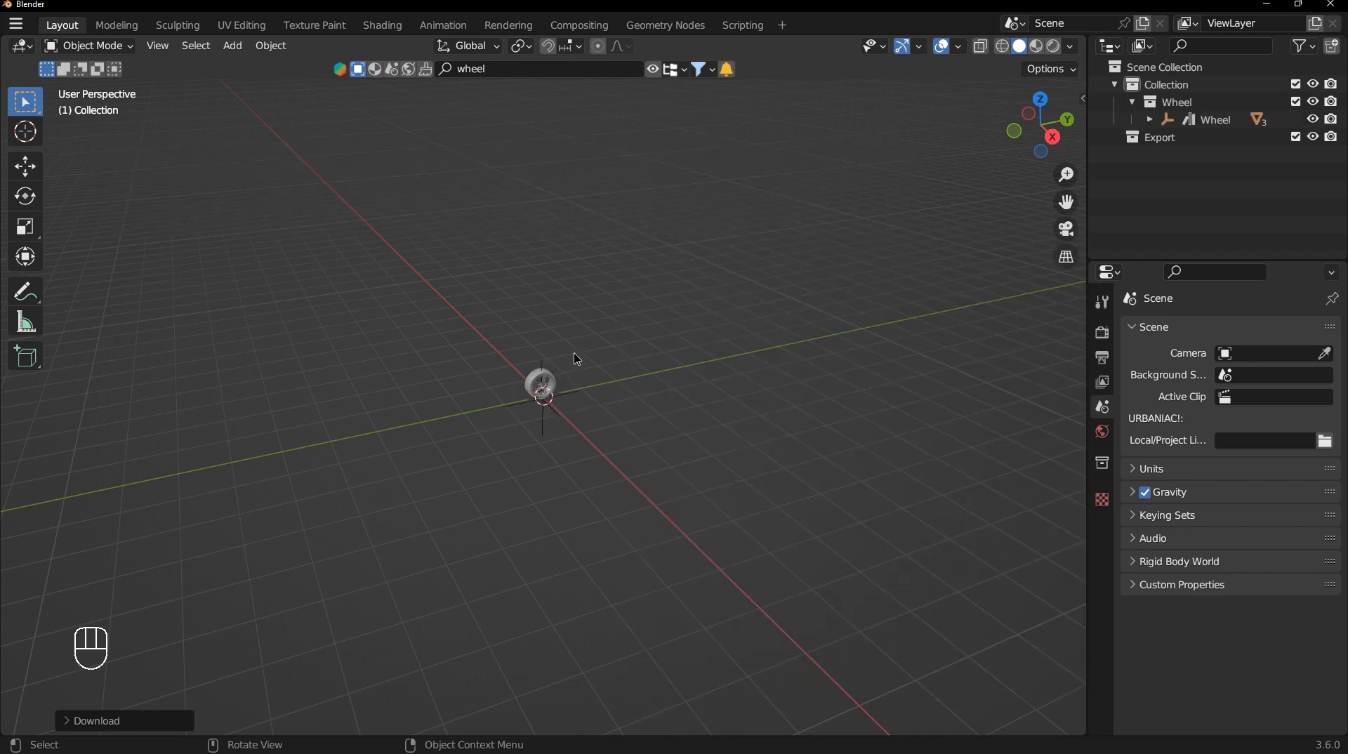
Delete the imported wheel's parent empty, keeping its rim, screw and tire meshes.
{"action": "scroll", "coordinate": [563, 394], "scroll_direction": "up", "scroll_amount": 9}
{"action": "left_click", "coordinate": [634, 391]}
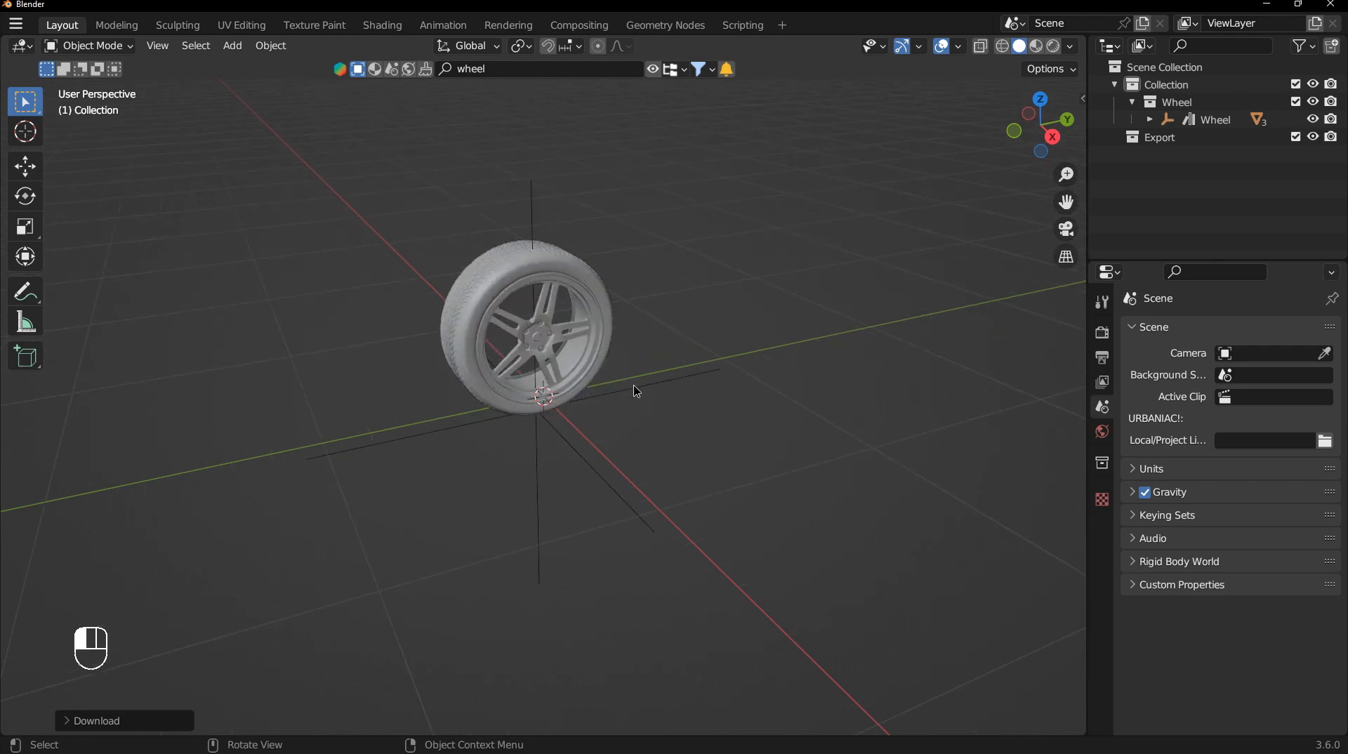
{"action": "key", "text": "Delete"}
{"action": "middle_click_drag", "start_coordinate": [635, 364], "coordinate": [530, 407]}
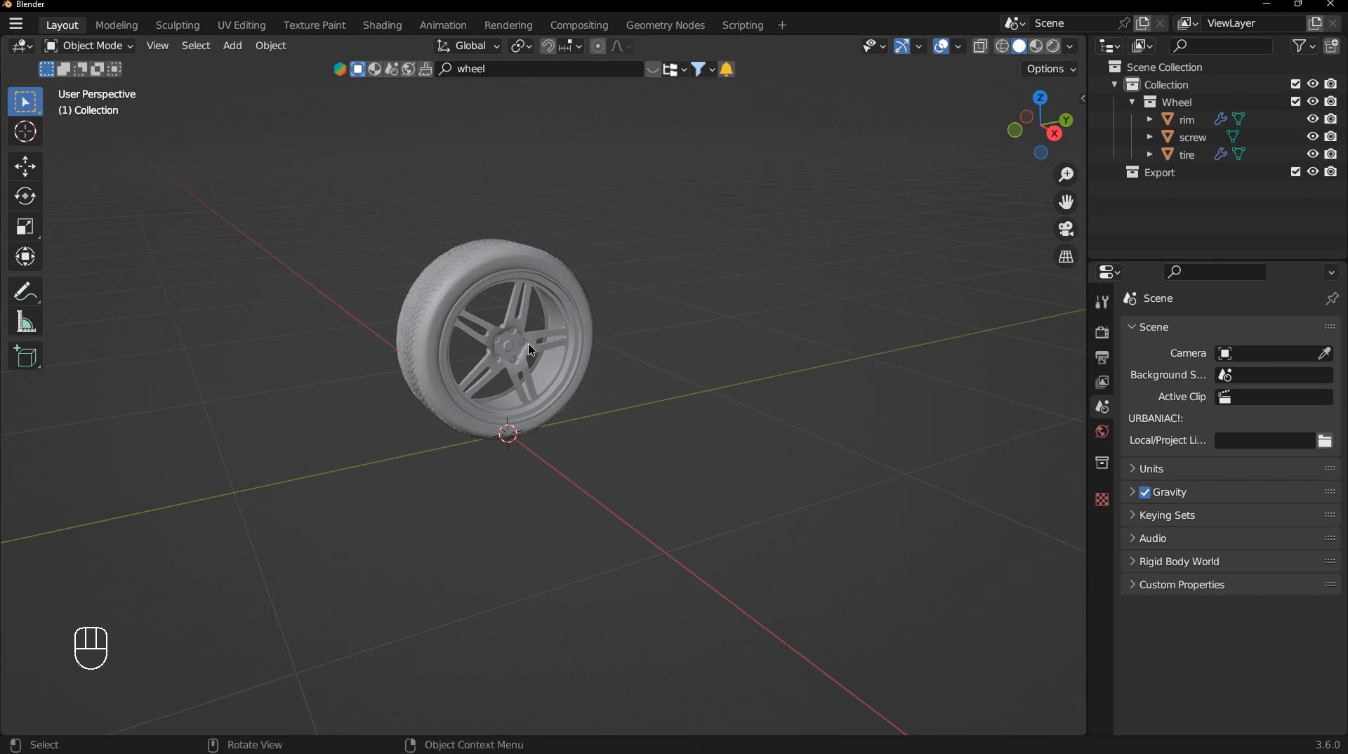
Select the rim, screw and tire objects with the rim active and join them into one object.
{"action": "left_click", "coordinate": [1191, 121]}
{"action": "left_click", "coordinate": [1192, 137]}
{"action": "left_click", "coordinate": [1189, 154]}
{"action": "left_click", "coordinate": [1188, 120]}
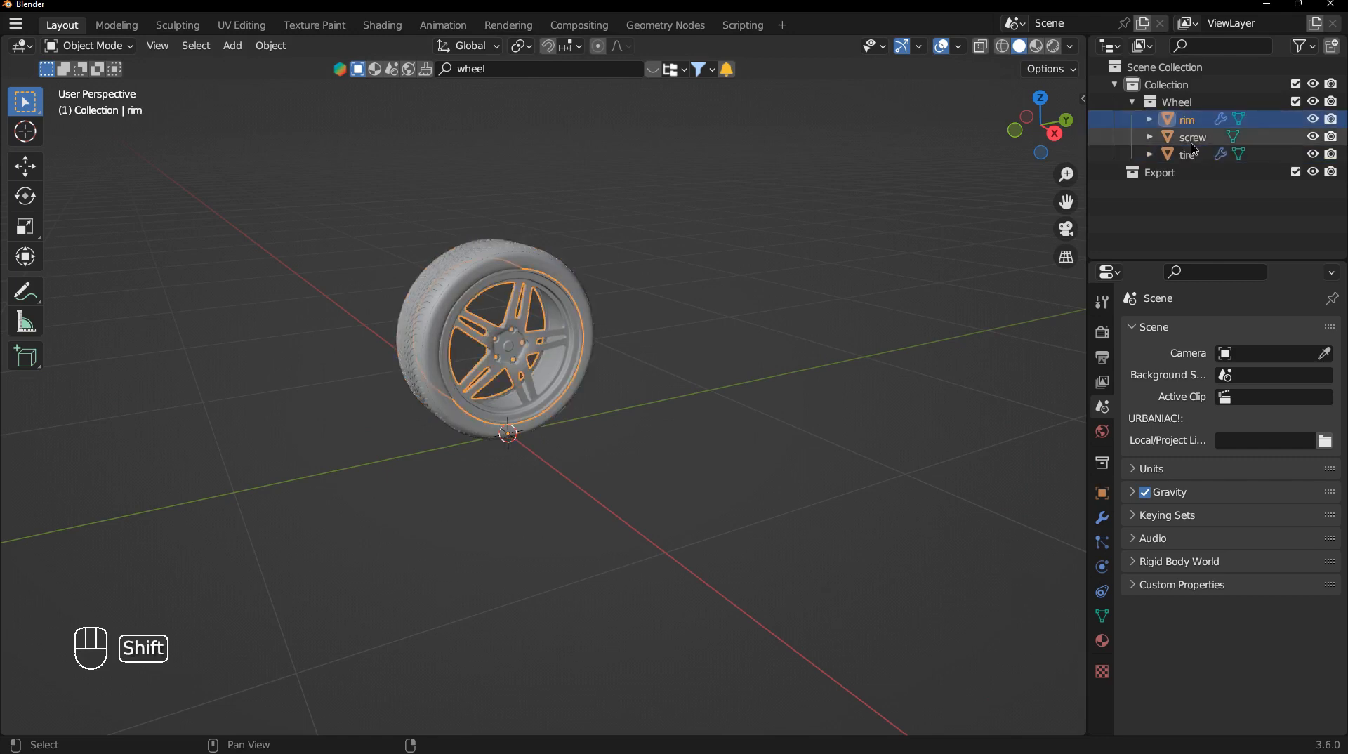
{"action": "left_click", "coordinate": [1189, 156], "text": "shift"}
{"action": "right_click", "coordinate": [507, 265]}
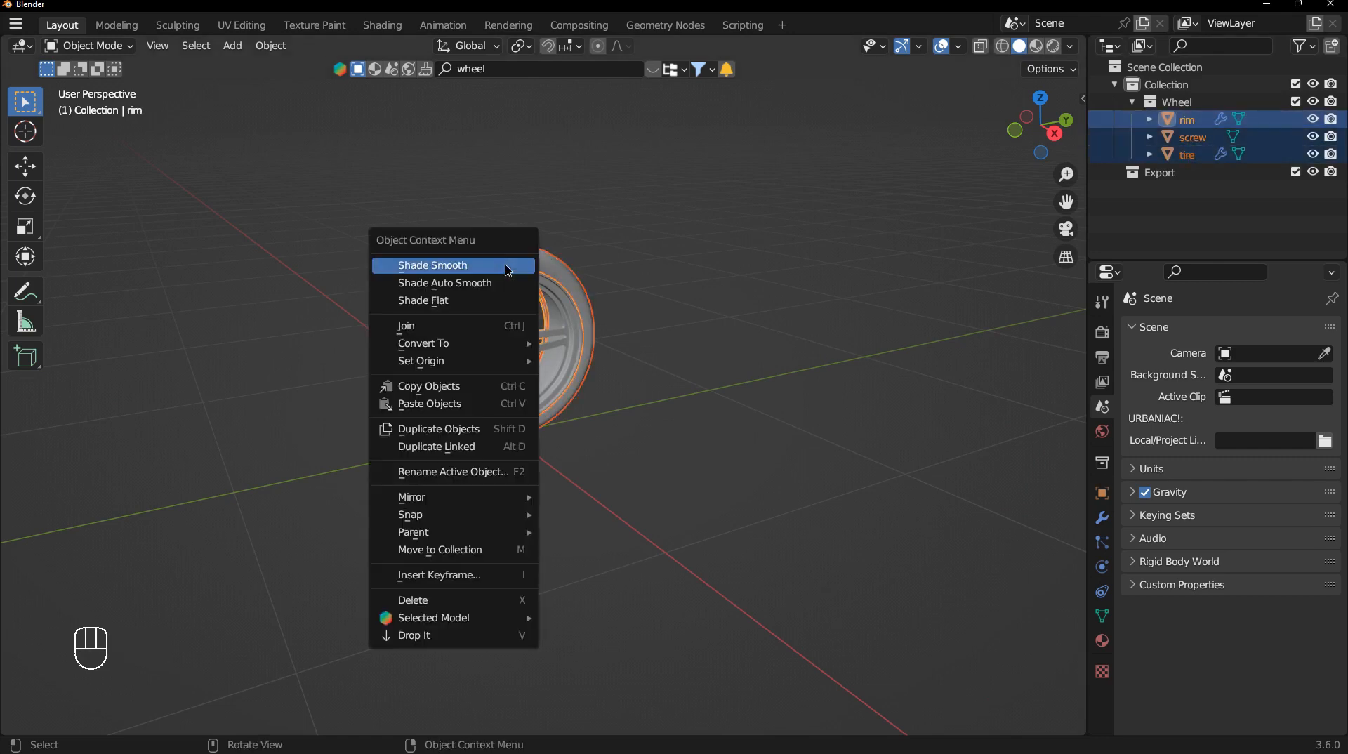
{"action": "left_click", "coordinate": [471, 335]}
Set the joined wheel's origin to the 3D cursor.
{"action": "mouse_move", "coordinate": [516, 361]}
{"action": "middle_mouse_down"}
{"action": "mouse_move", "coordinate": [323, 295]}
{"action": "mouse_move", "coordinate": [388, 382]}
{"action": "mouse_move", "coordinate": [618, 367]}
{"action": "mouse_move", "coordinate": [527, 355]}
{"action": "middle_mouse_up"}
{"action": "right_click", "coordinate": [527, 355]}
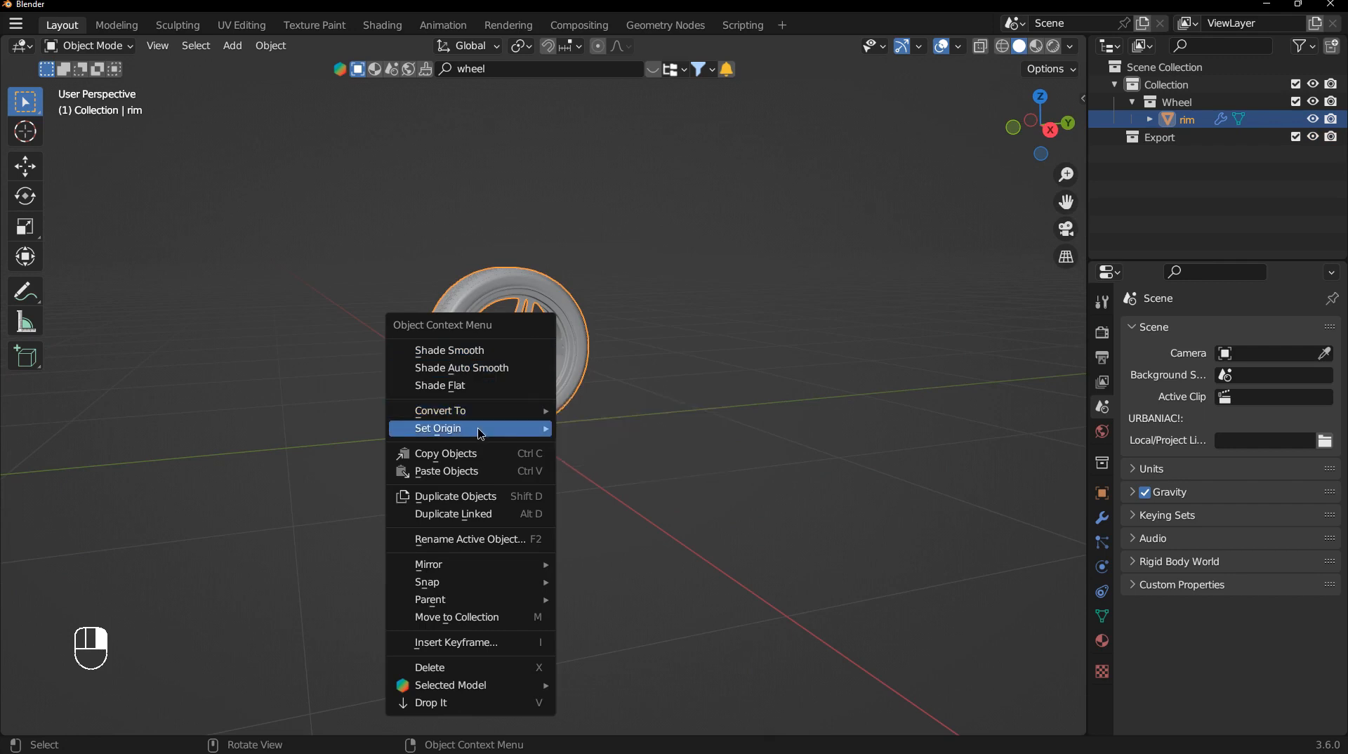
{"action": "mouse_move", "coordinate": [477, 429]}
{"action": "key", "text": "Return"}
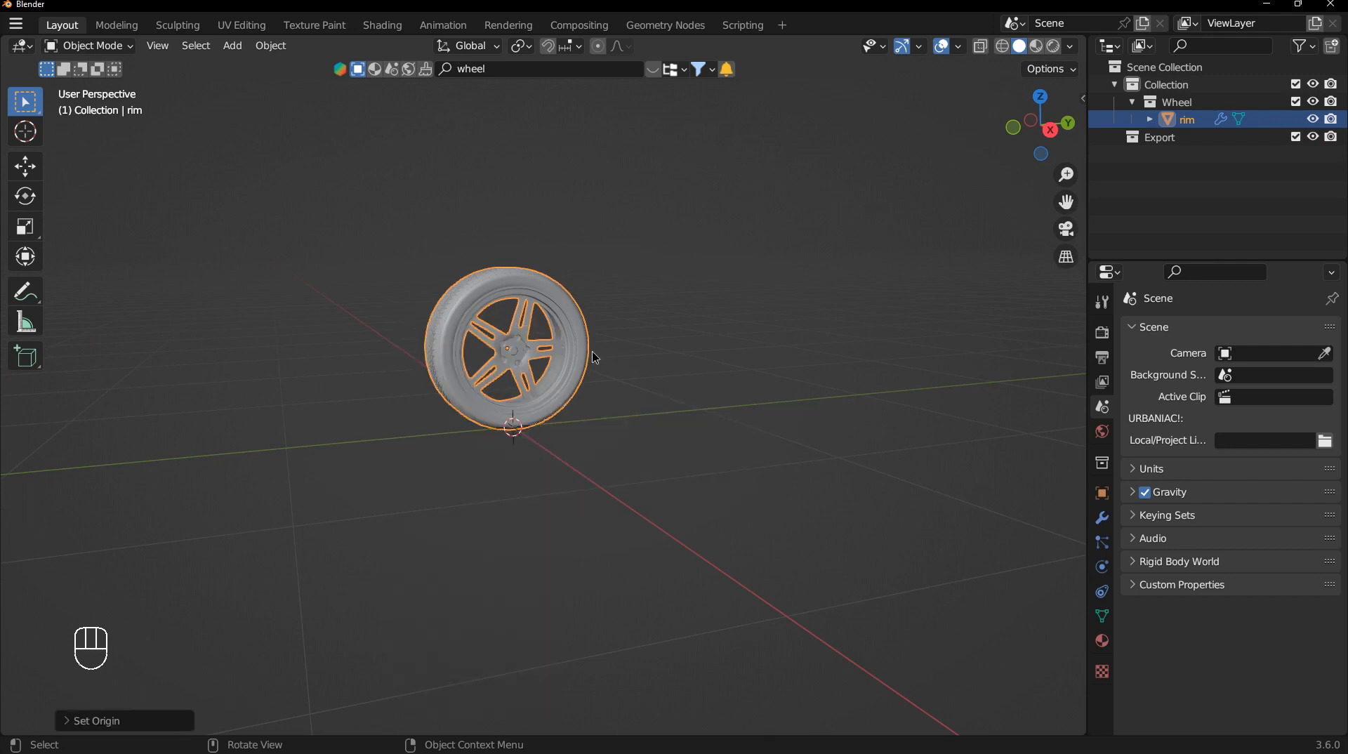
{"action": "scroll", "coordinate": [539, 360], "scroll_direction": "up", "scroll_amount": 5}
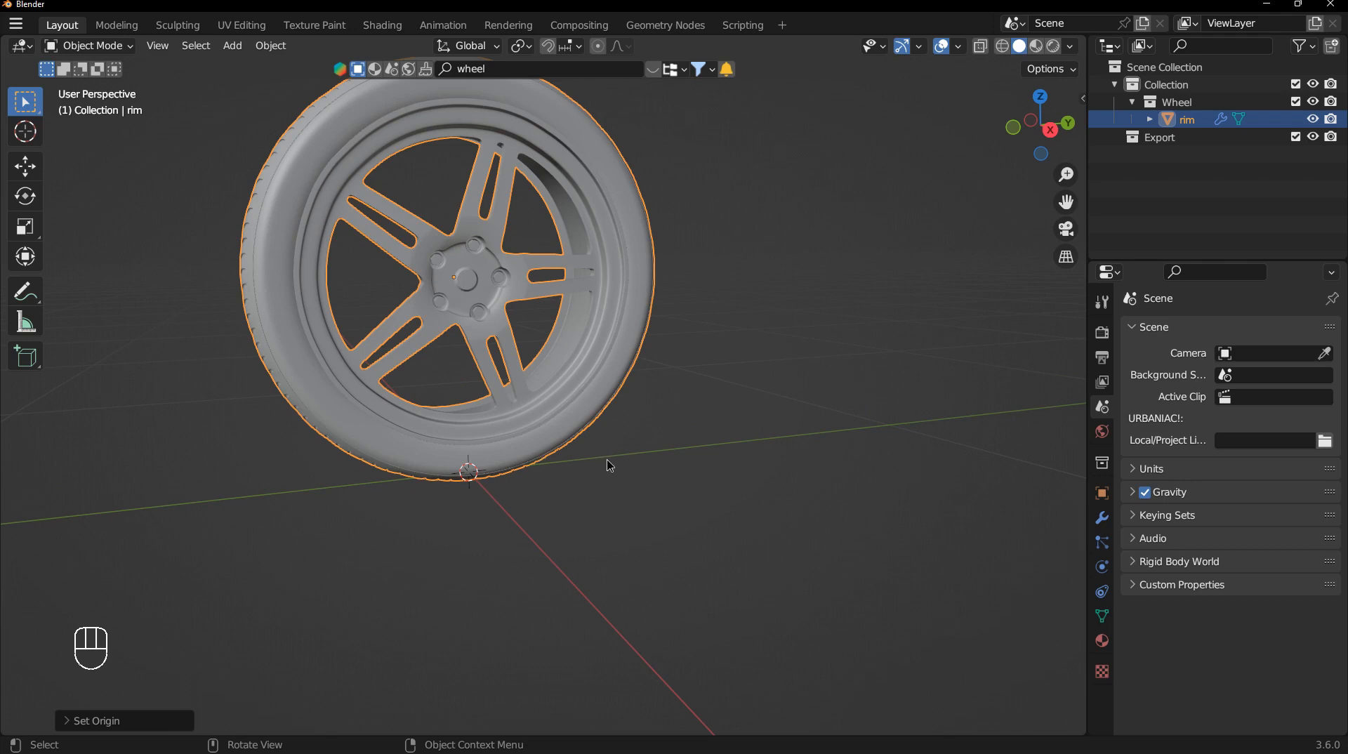
{"action": "right_click", "coordinate": [463, 297]}
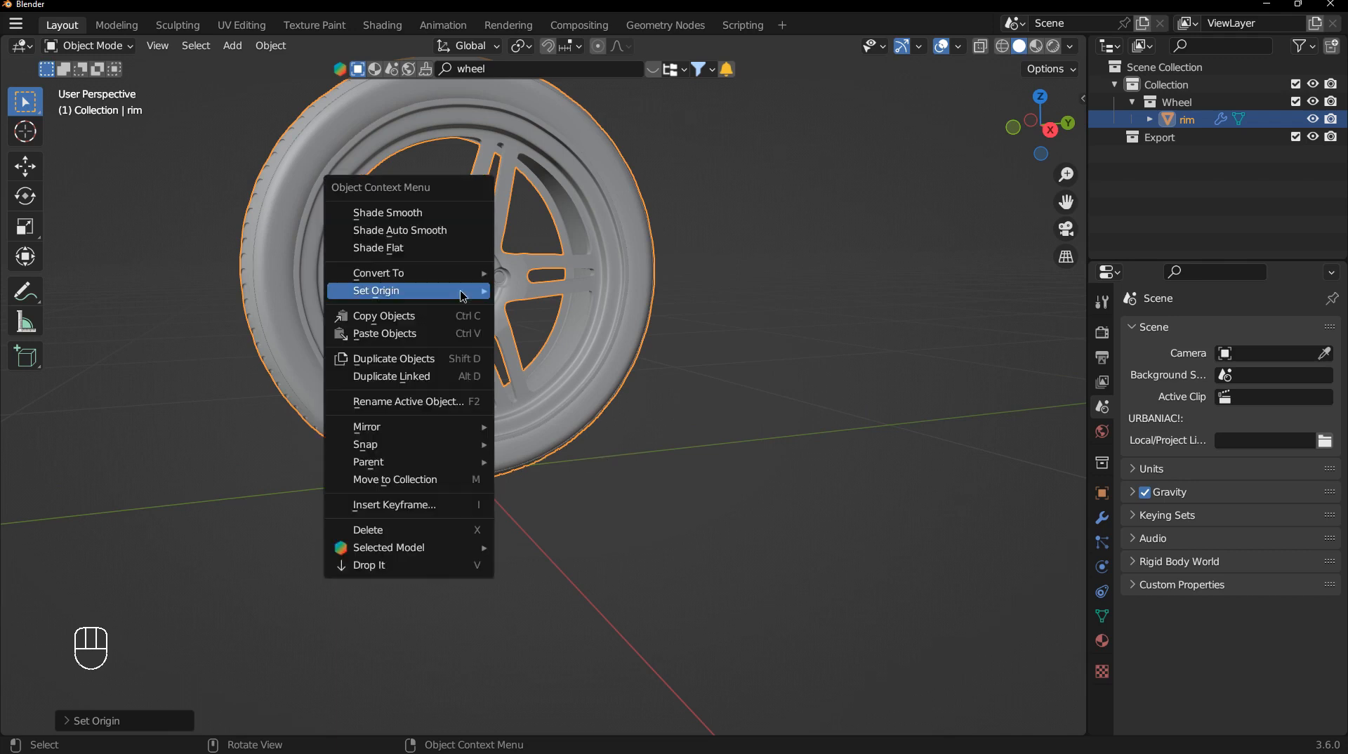
{"action": "mouse_move", "coordinate": [463, 297]}
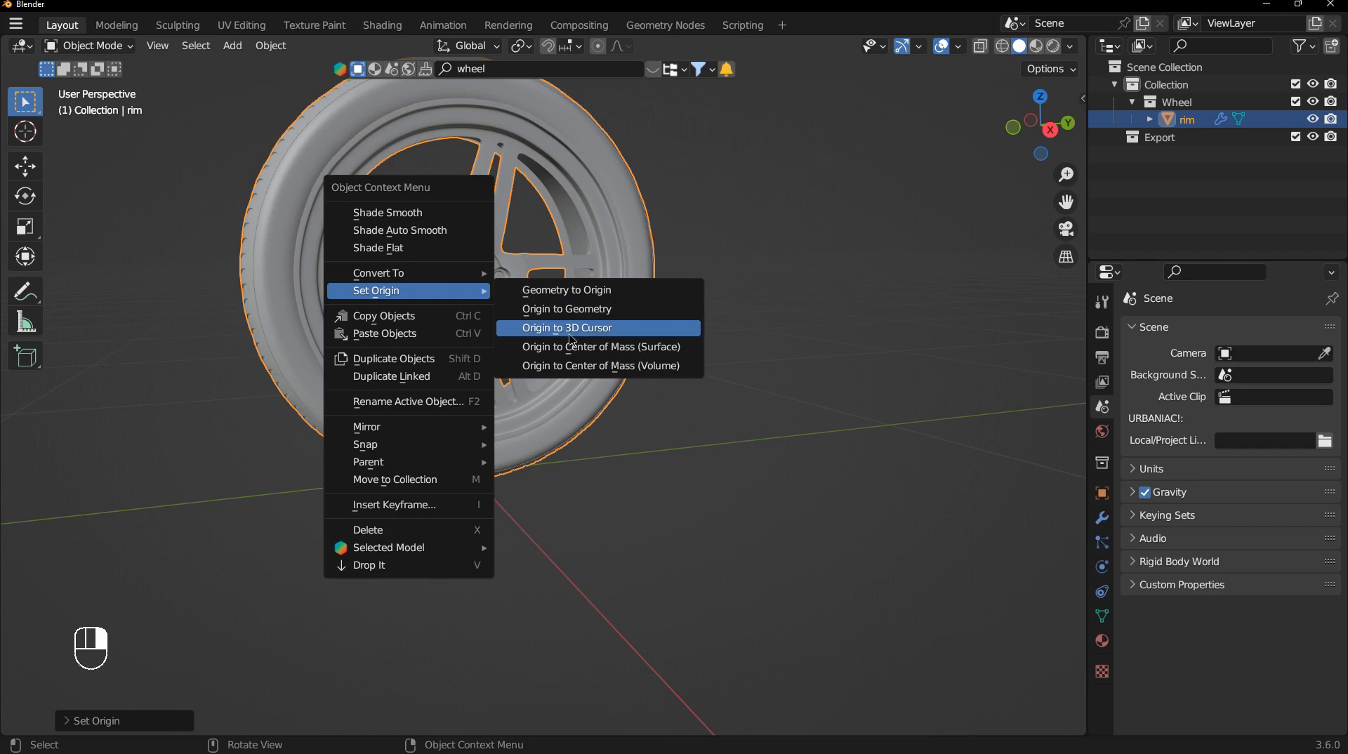
Move the wheel about 0.06 m along the global X axis to centre its tread over the 3D cursor.
{"action": "middle_click_drag", "start_coordinate": [557, 475], "coordinate": [474, 447]}
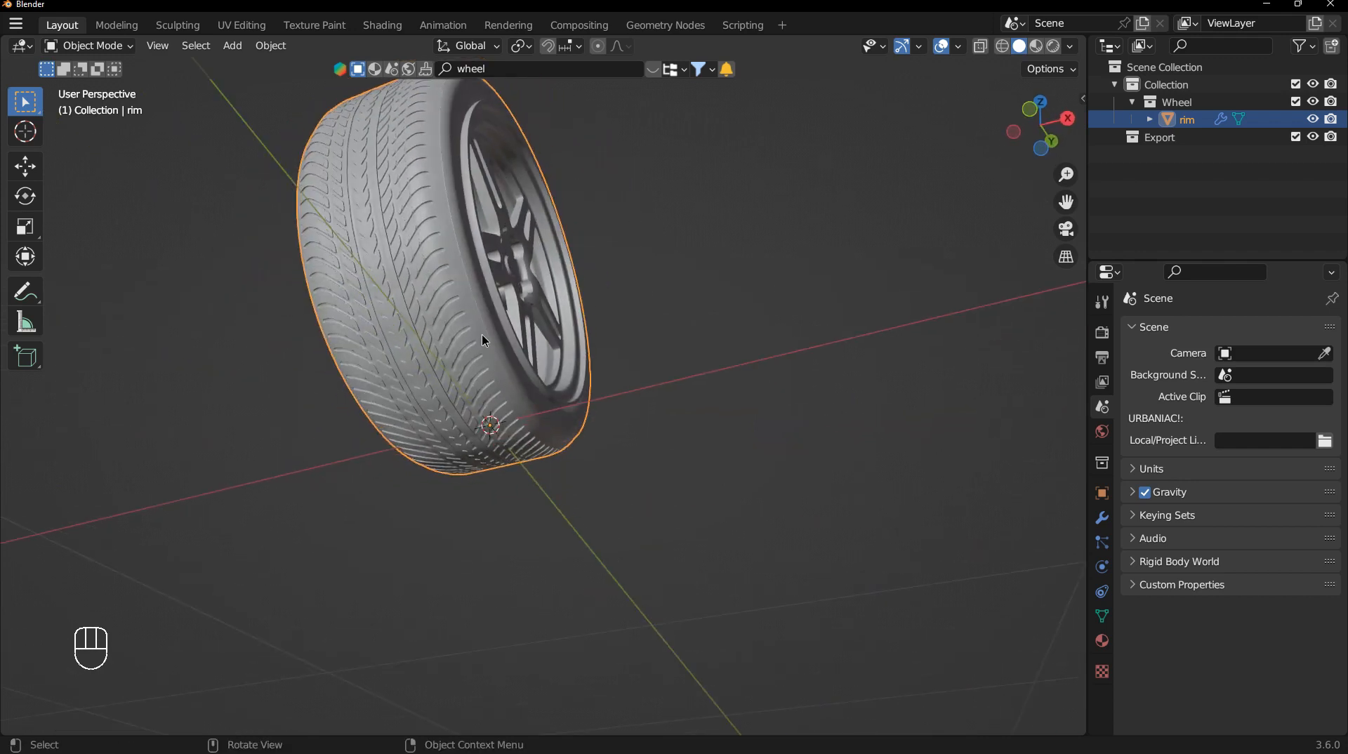
{"action": "left_click", "coordinate": [668, 334]}
{"action": "left_click", "coordinate": [478, 356]}
{"action": "key", "text": "g"}
{"action": "key", "text": "x"}
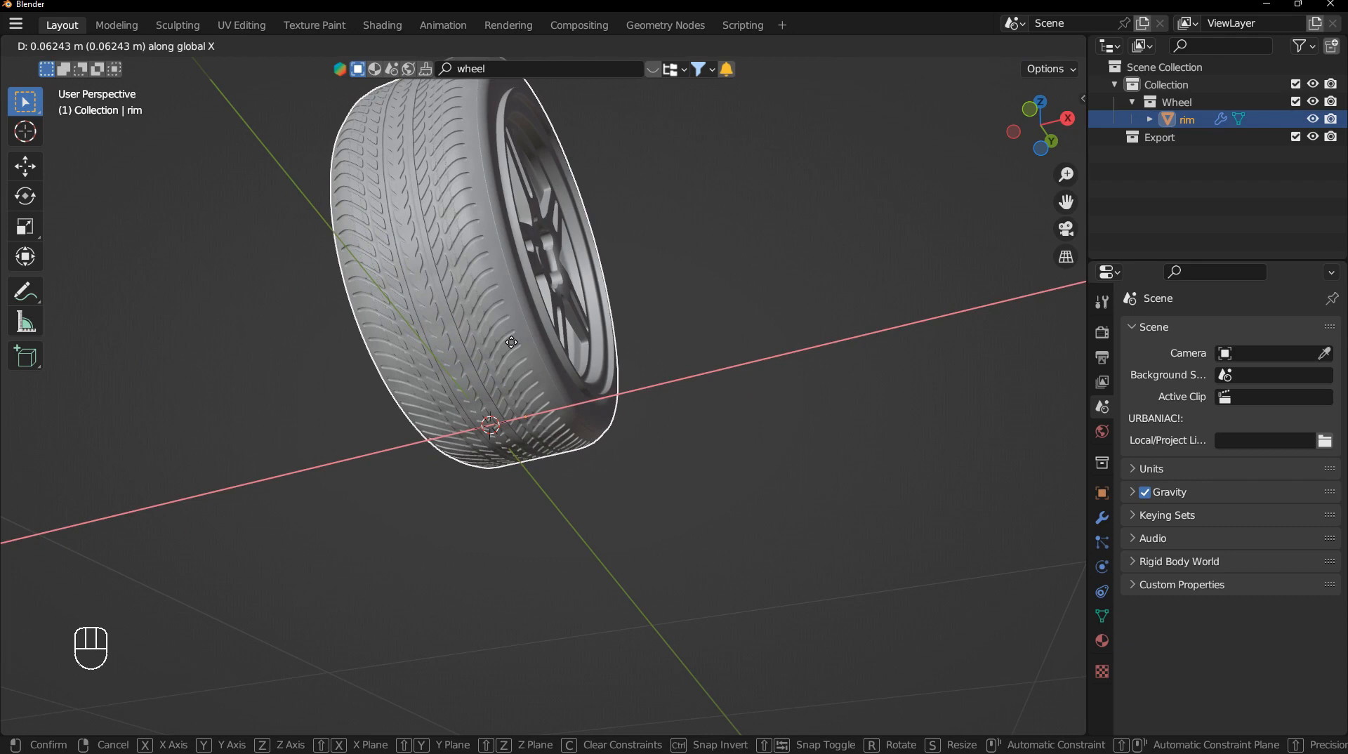
{"action": "left_click", "coordinate": [515, 349]}
Reset the shifted wheel's origin to the 3D cursor.
{"action": "scroll", "coordinate": [480, 477], "scroll_direction": "up", "scroll_amount": 5}
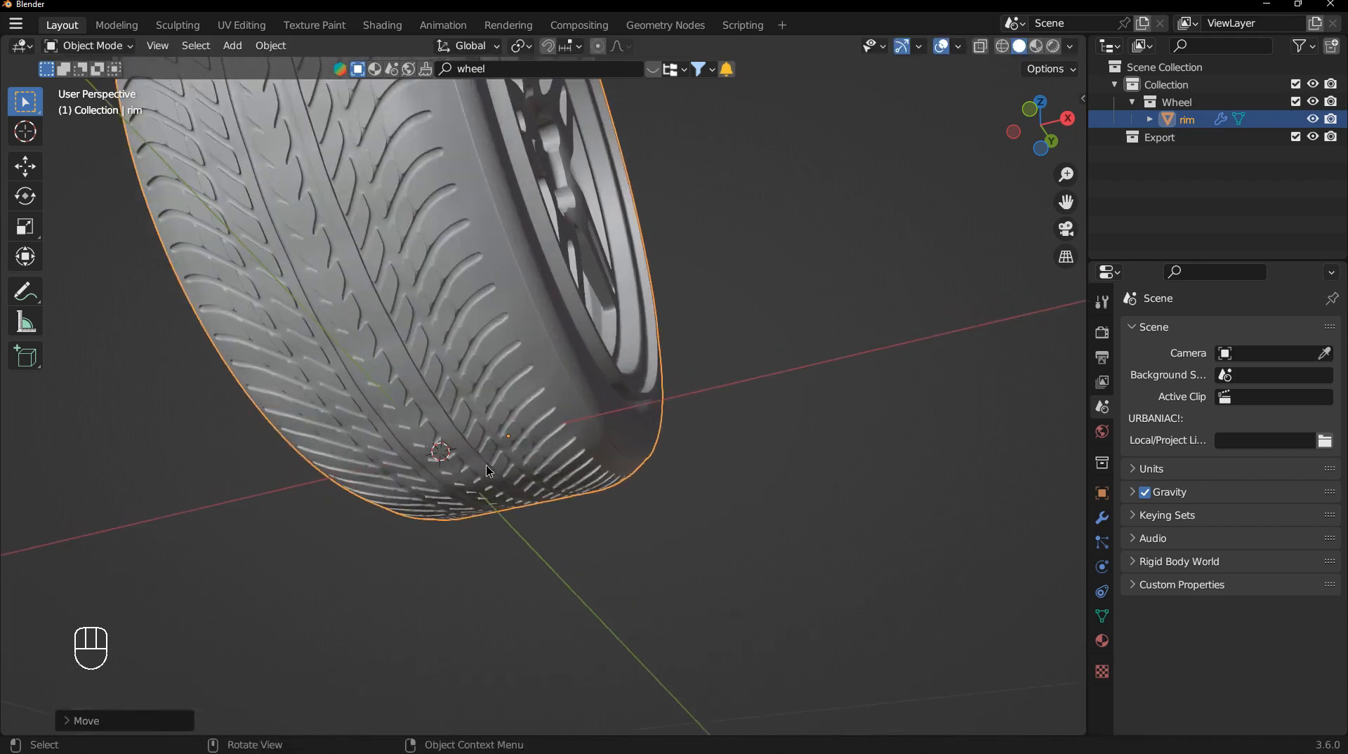
{"action": "right_click", "coordinate": [453, 397]}
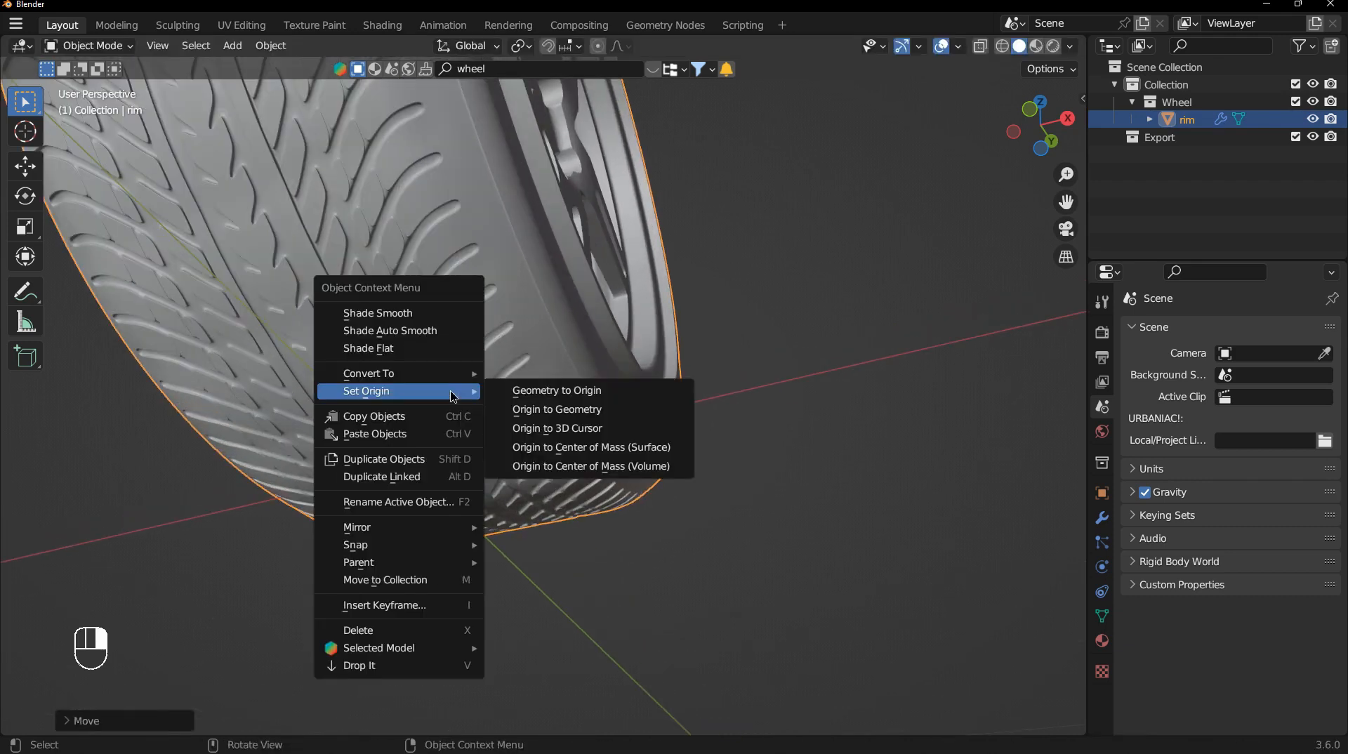
{"action": "left_click", "coordinate": [548, 428]}
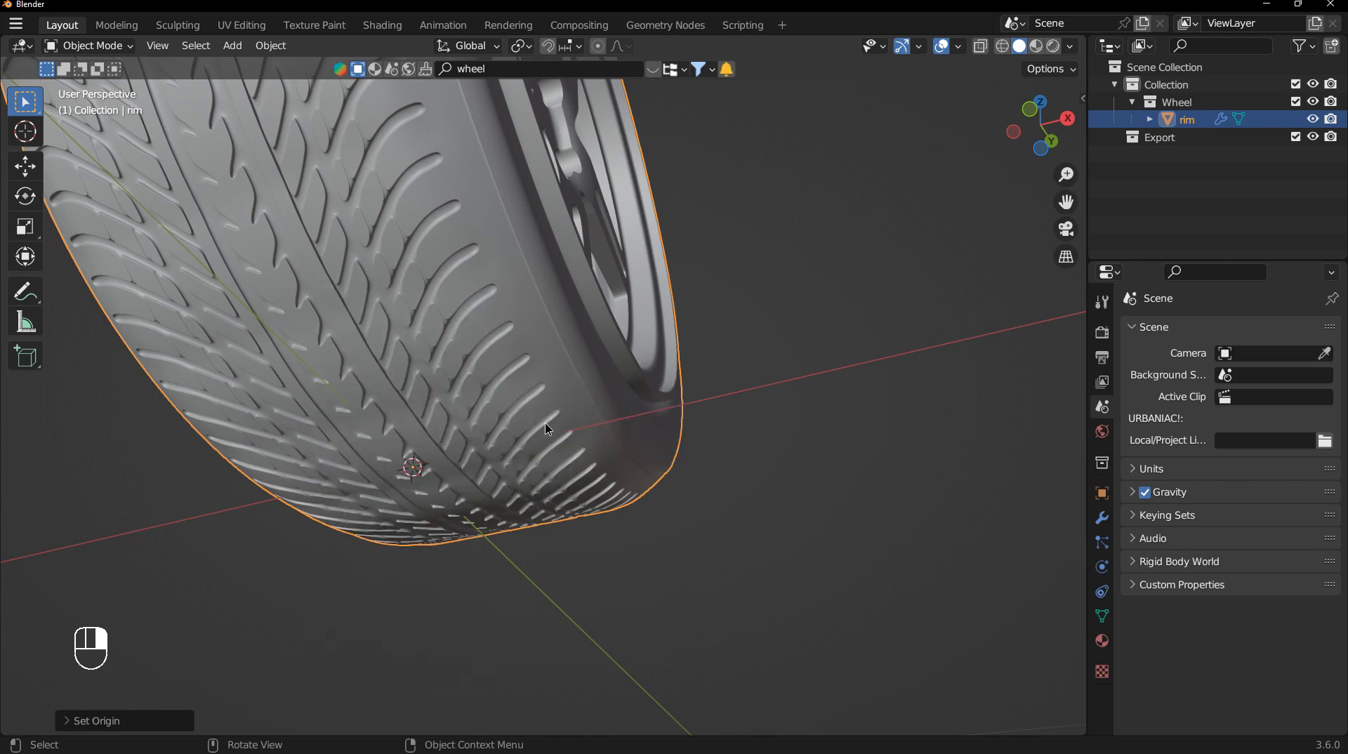
Switch the viewport to Material Preview shading with the whole wheel in view.
{"action": "scroll", "coordinate": [420, 464], "scroll_direction": "down", "scroll_amount": 5}
{"action": "middle_click_drag", "start_coordinate": [445, 445], "coordinate": [510, 365]}
{"action": "scroll", "coordinate": [509, 360], "scroll_direction": "down", "scroll_amount": 4}
{"action": "middle_click_drag", "start_coordinate": [432, 431], "coordinate": [248, 505], "text": "shift"}
{"action": "left_click", "coordinate": [1041, 51]}
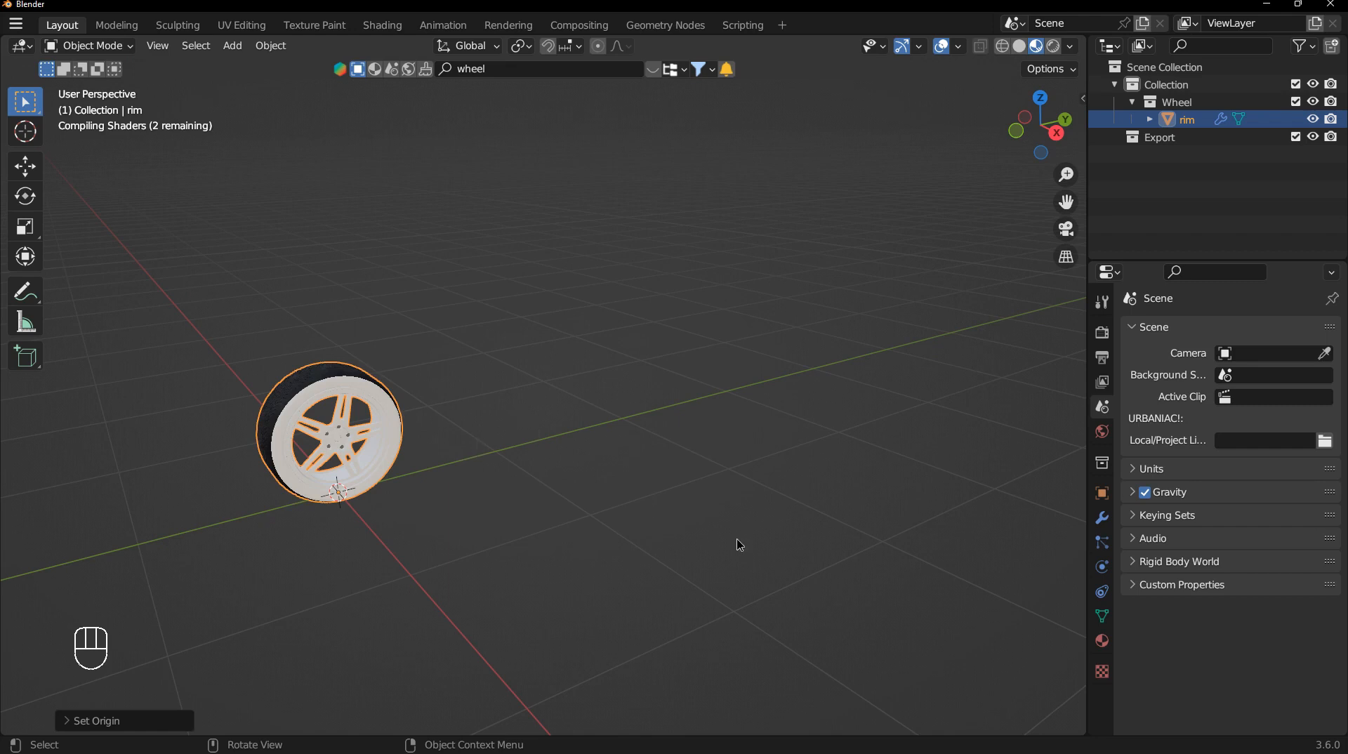
Scale the wheel up uniformly to about 2.12 times its size.
{"action": "left_click_drag", "start_coordinate": [467, 338], "coordinate": [653, 541]}
{"action": "key", "text": "s"}
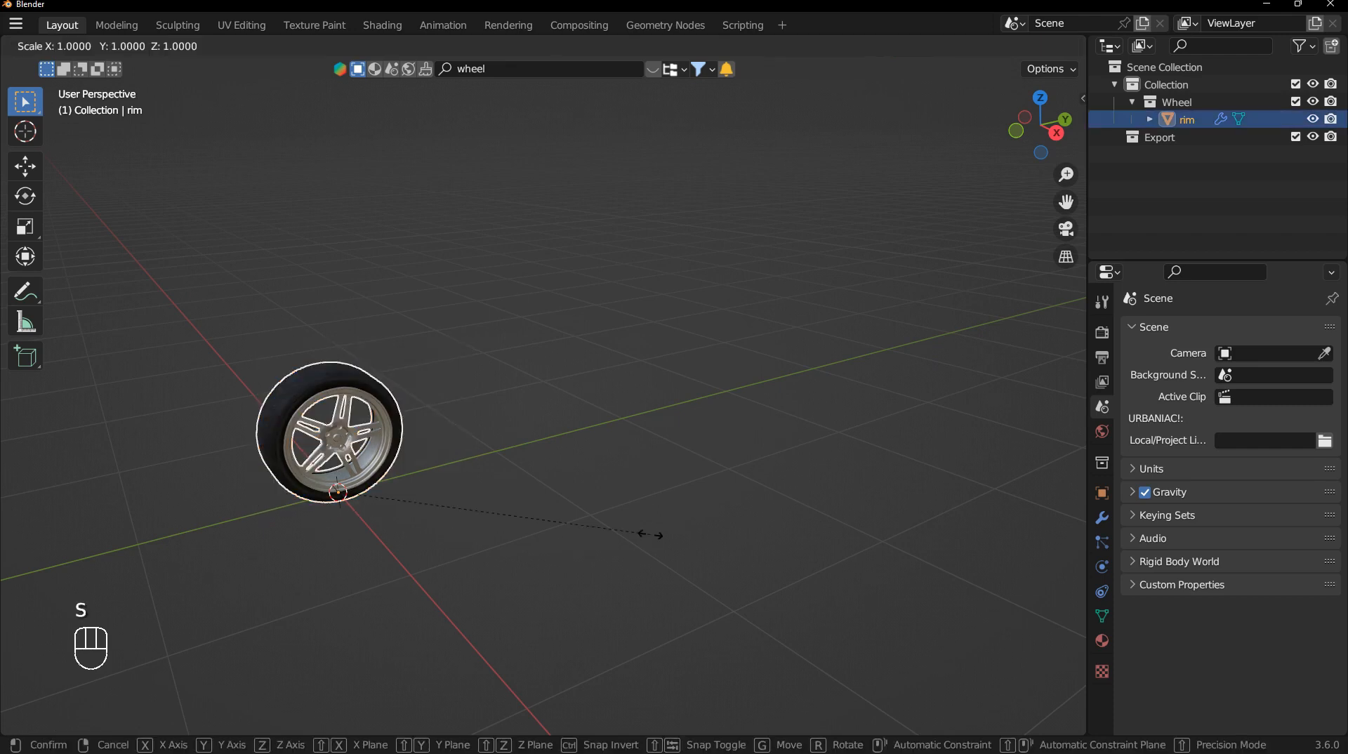
{"action": "left_click", "coordinate": [1005, 571]}
{"action": "left_click", "coordinate": [725, 529]}
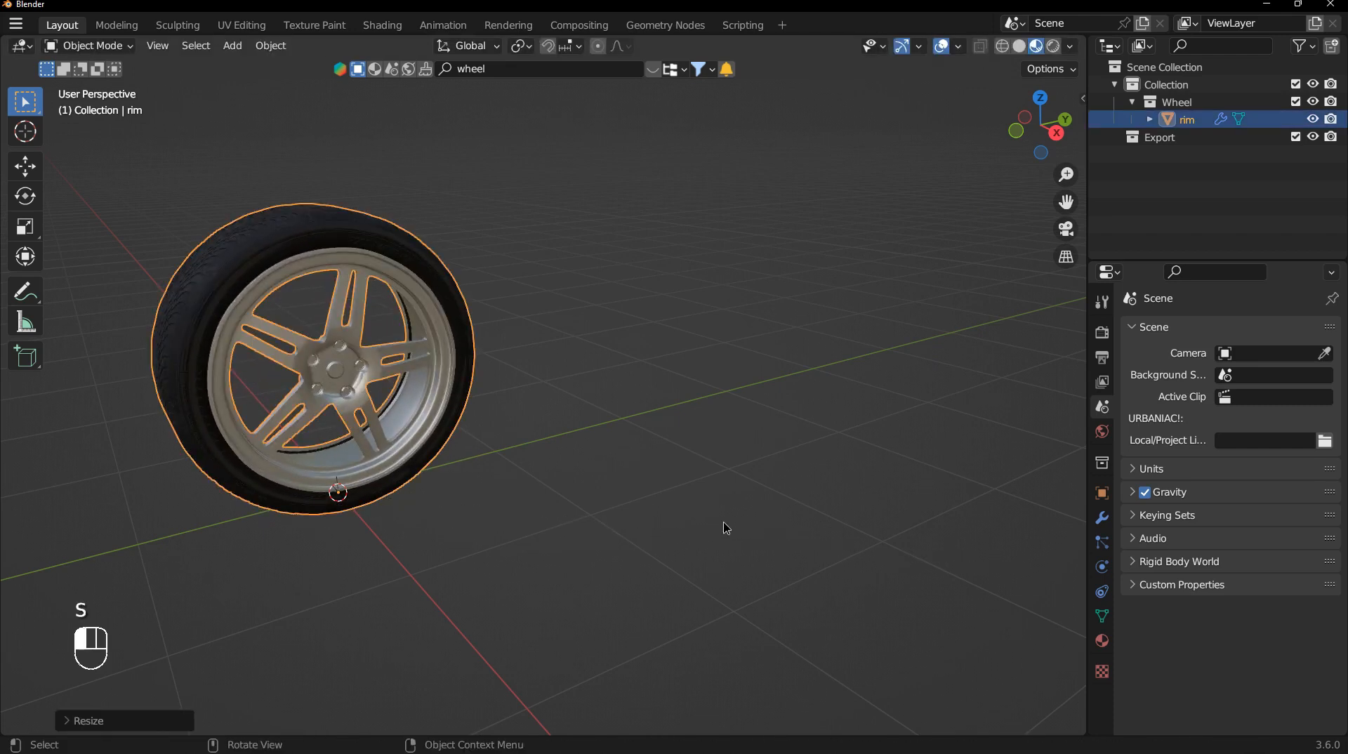
Split the 3D viewport horizontally and turn the lower area into a Timeline.
{"action": "scroll", "coordinate": [610, 486], "scroll_direction": "down", "scroll_amount": 1}
{"action": "middle_click_drag", "start_coordinate": [581, 512], "coordinate": [512, 570], "text": "shift"}
{"action": "left_click_drag", "start_coordinate": [9, 727], "coordinate": [24, 518]}
{"action": "left_click", "coordinate": [22, 527]}
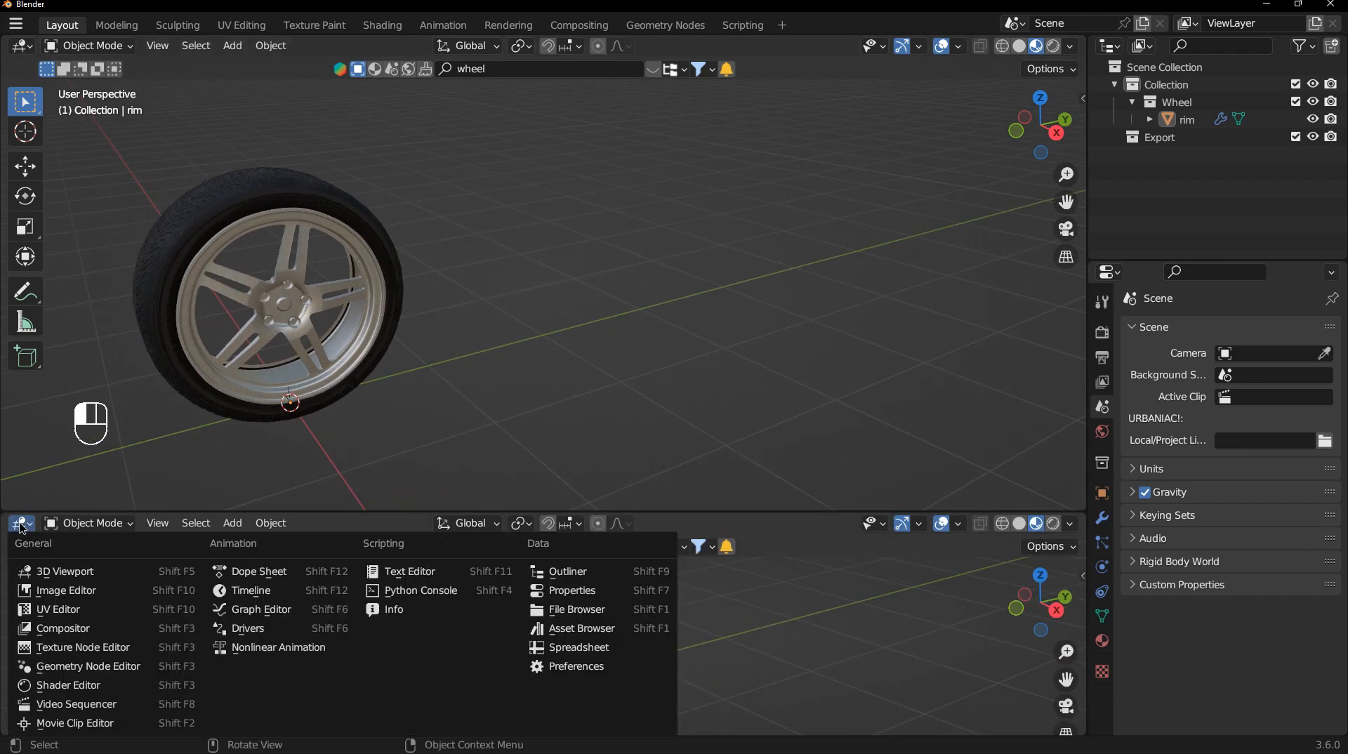
{"action": "left_click", "coordinate": [251, 591]}
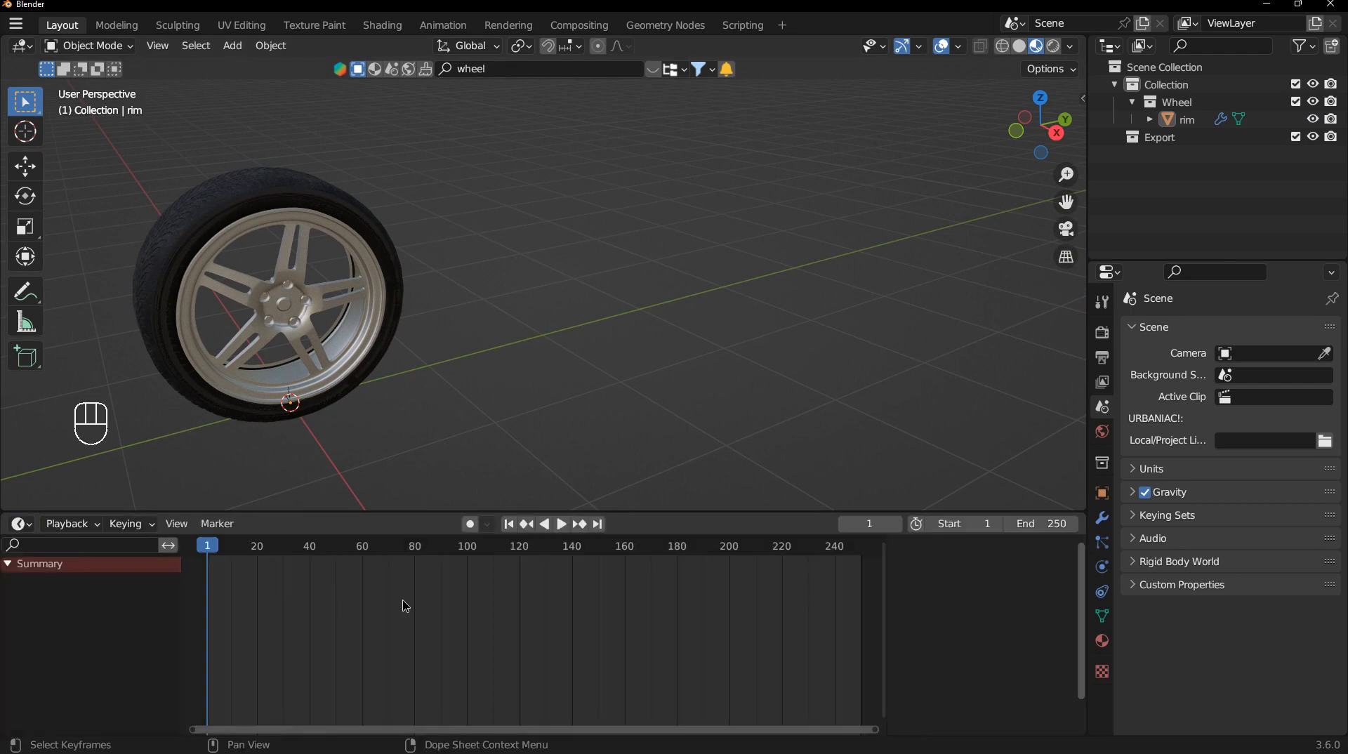
Set the animation's end frame to 100 and fit the full frame range in the timeline.
{"action": "left_click", "coordinate": [1042, 524]}
{"action": "type", "text": "1"}
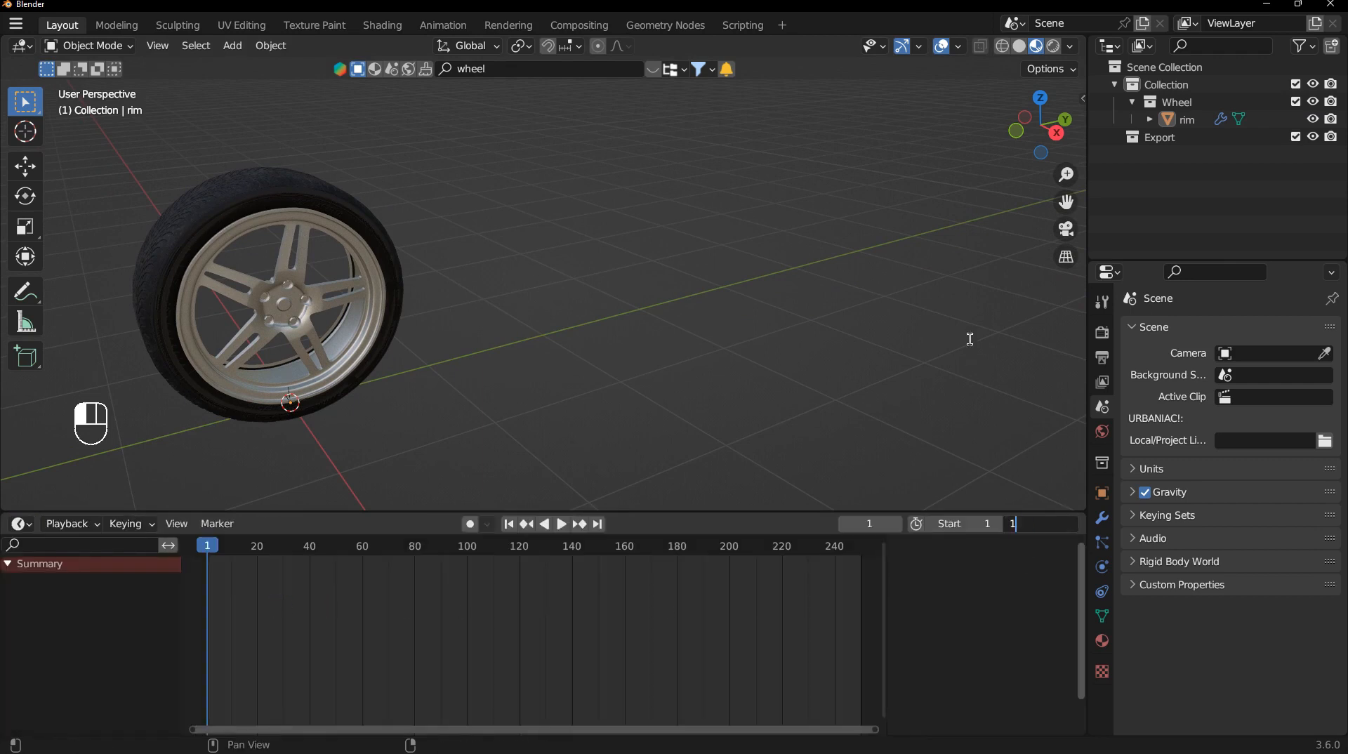
{"action": "type", "text": "00"}
{"action": "key", "text": "Return"}
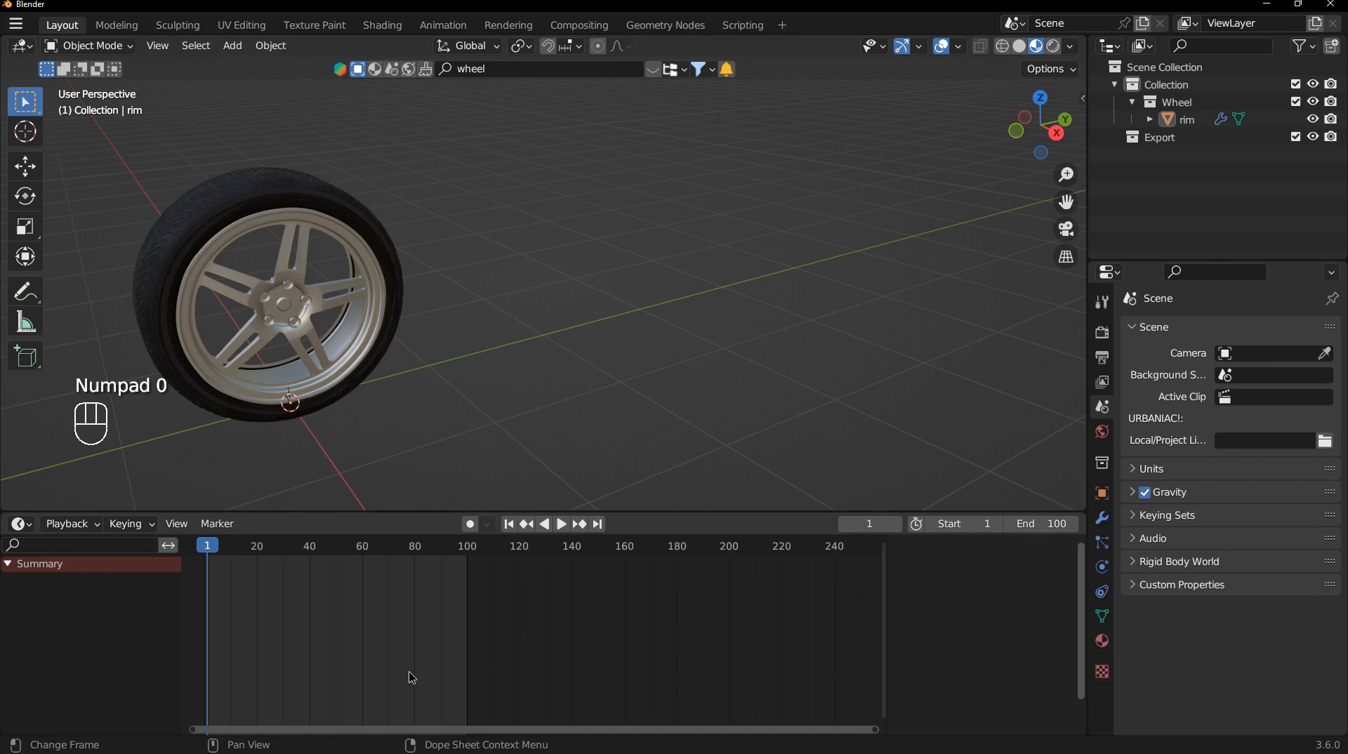
{"action": "key", "text": "Home"}
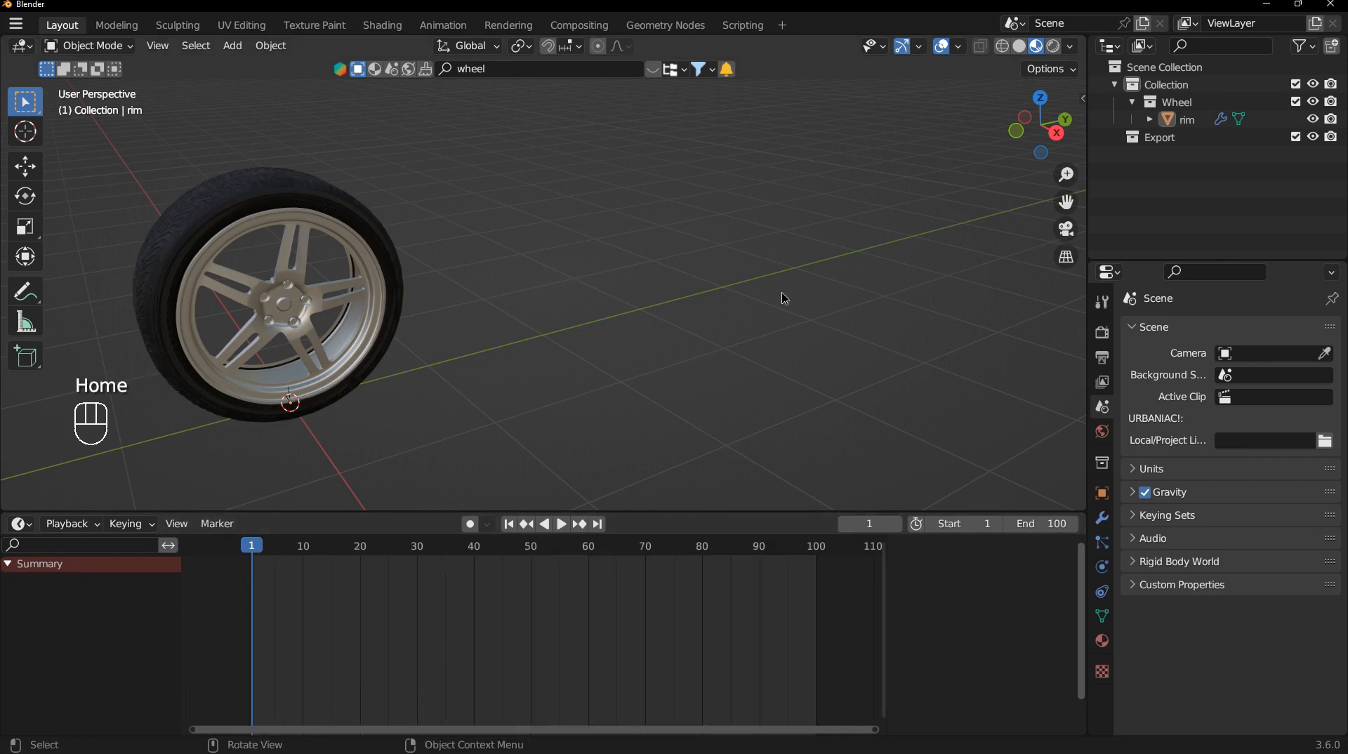
Show the wheel's transform values and insert a Location keyframe for it at frame 1.
{"action": "key", "text": "n"}
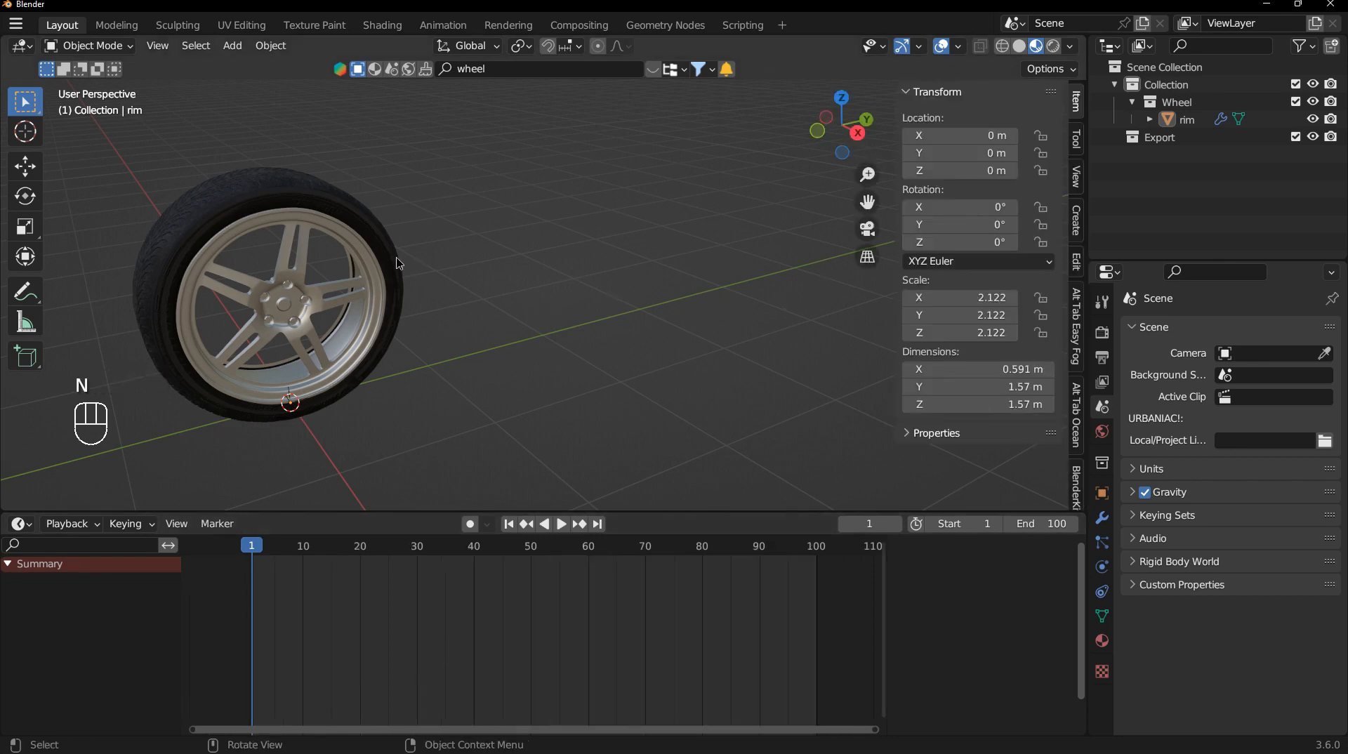
{"action": "left_click", "coordinate": [399, 263]}
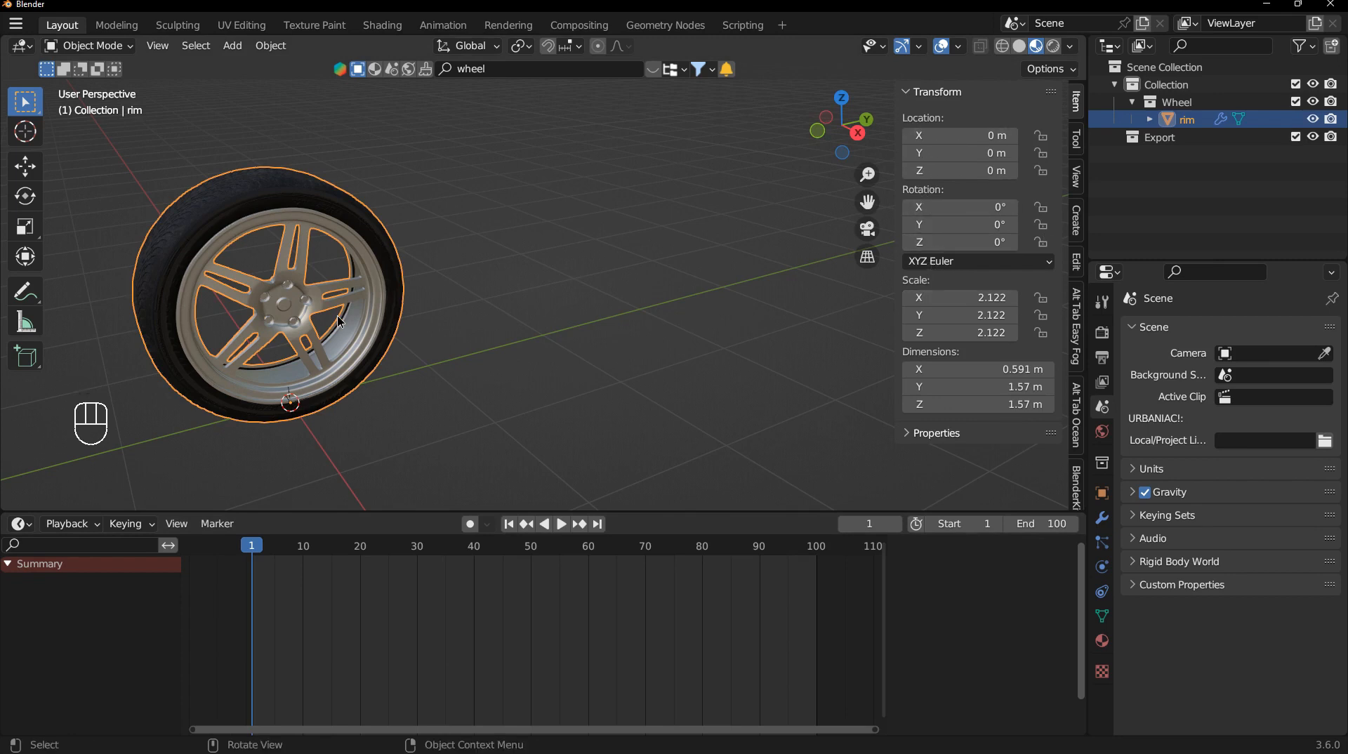
{"action": "scroll", "coordinate": [369, 321], "scroll_direction": "down", "scroll_amount": 3}
{"action": "middle_click_drag", "start_coordinate": [375, 353], "coordinate": [196, 426], "text": "shift"}
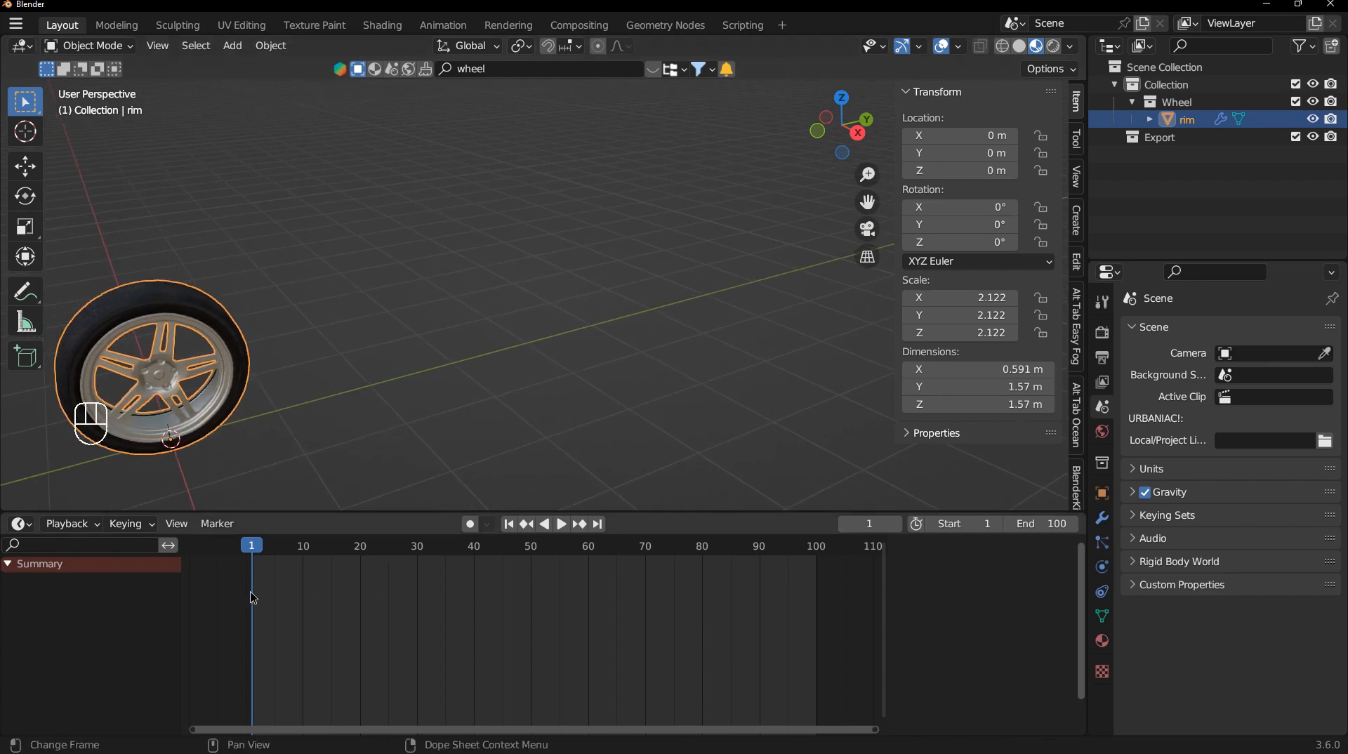
{"action": "key", "text": "i"}
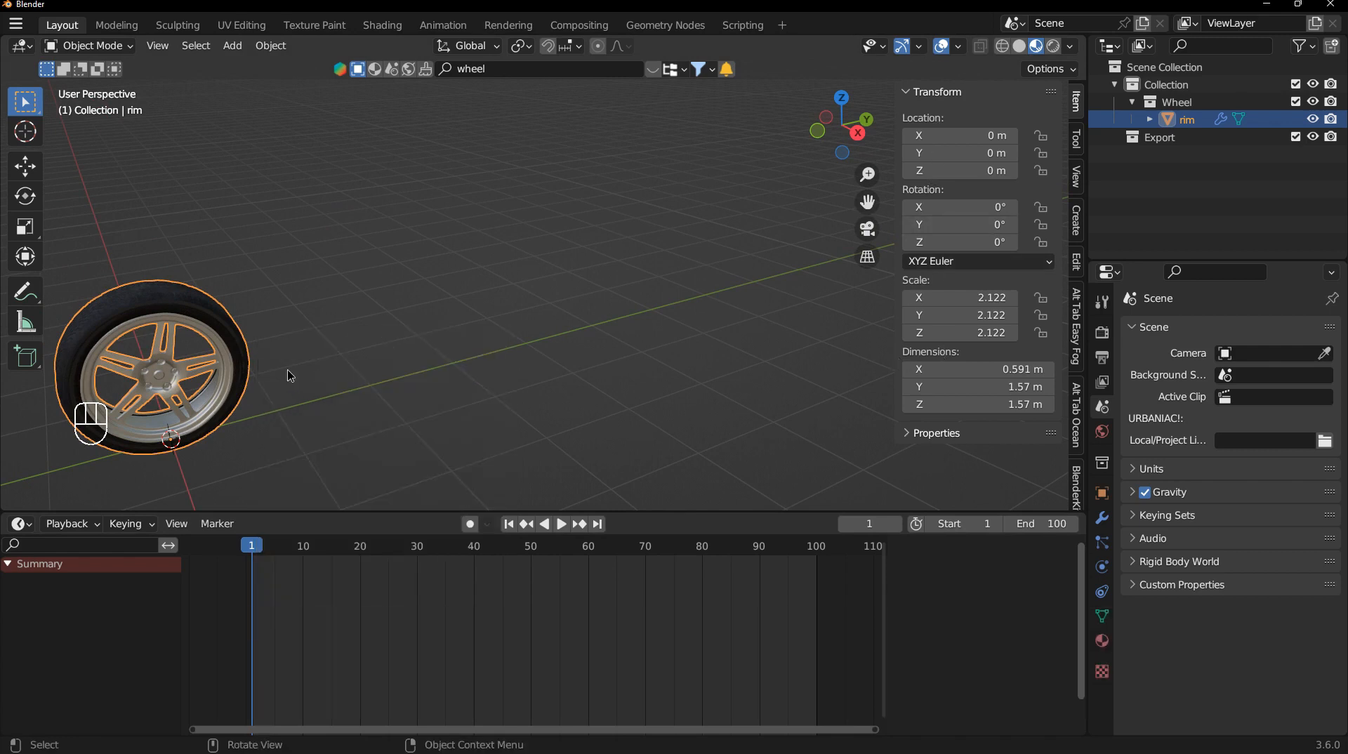
{"action": "key", "text": "i"}
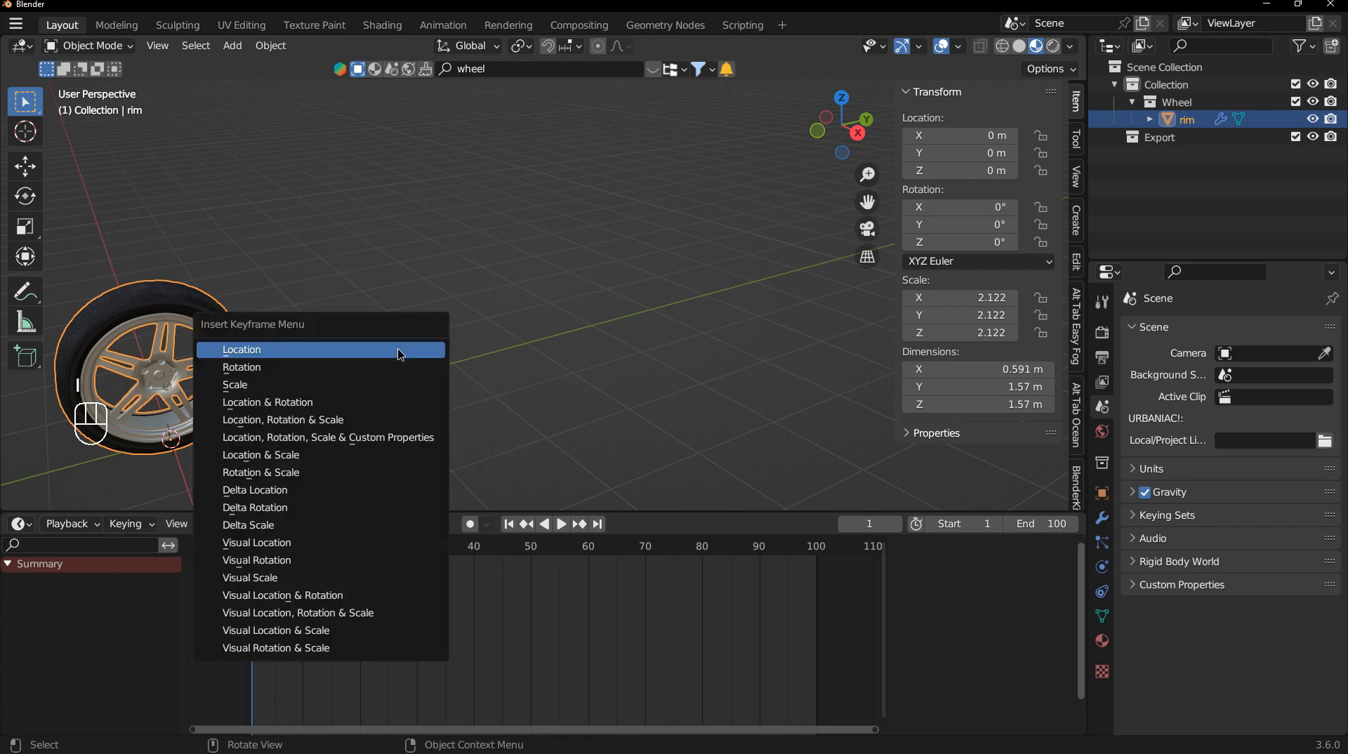
{"action": "left_click", "coordinate": [400, 354]}
At frame 15, set the wheel's Y location to 10 m and insert a Location keyframe.
{"action": "left_click_drag", "start_coordinate": [255, 552], "coordinate": [331, 553]}
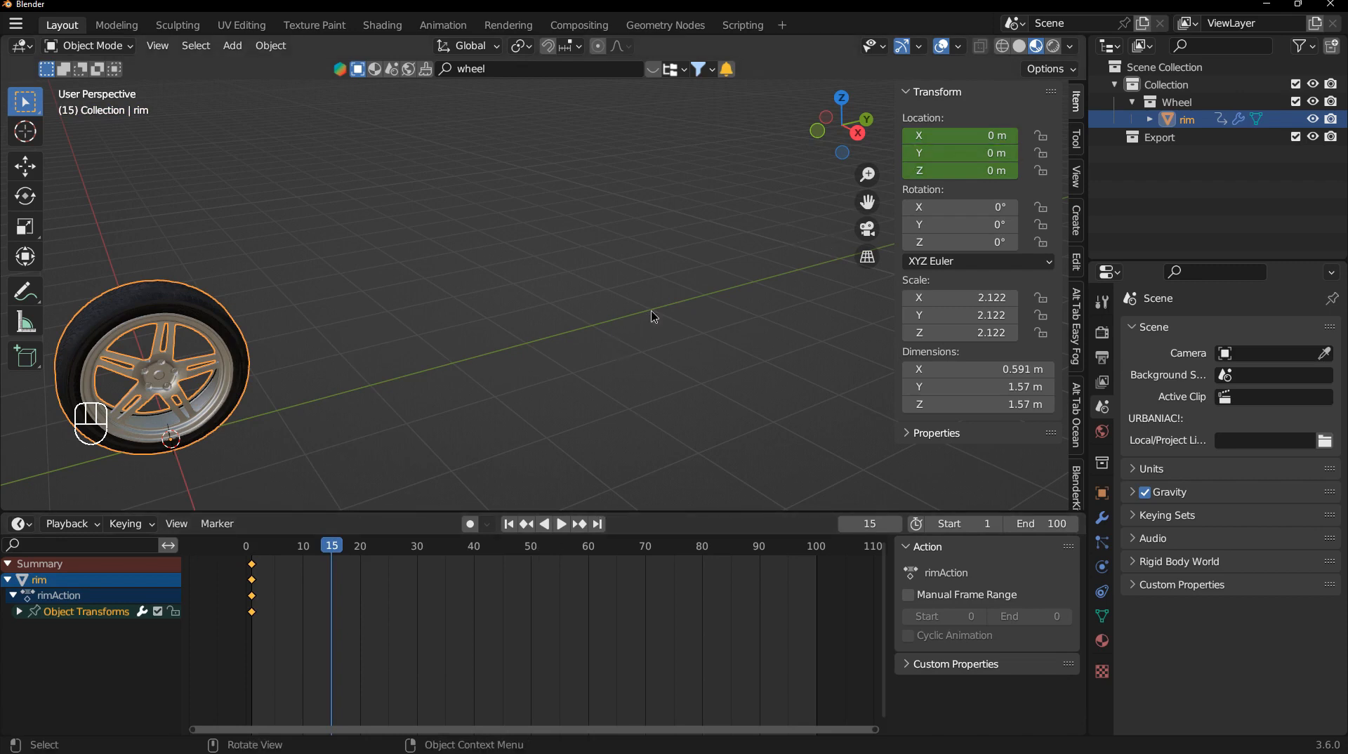
{"action": "left_click", "coordinate": [951, 153]}
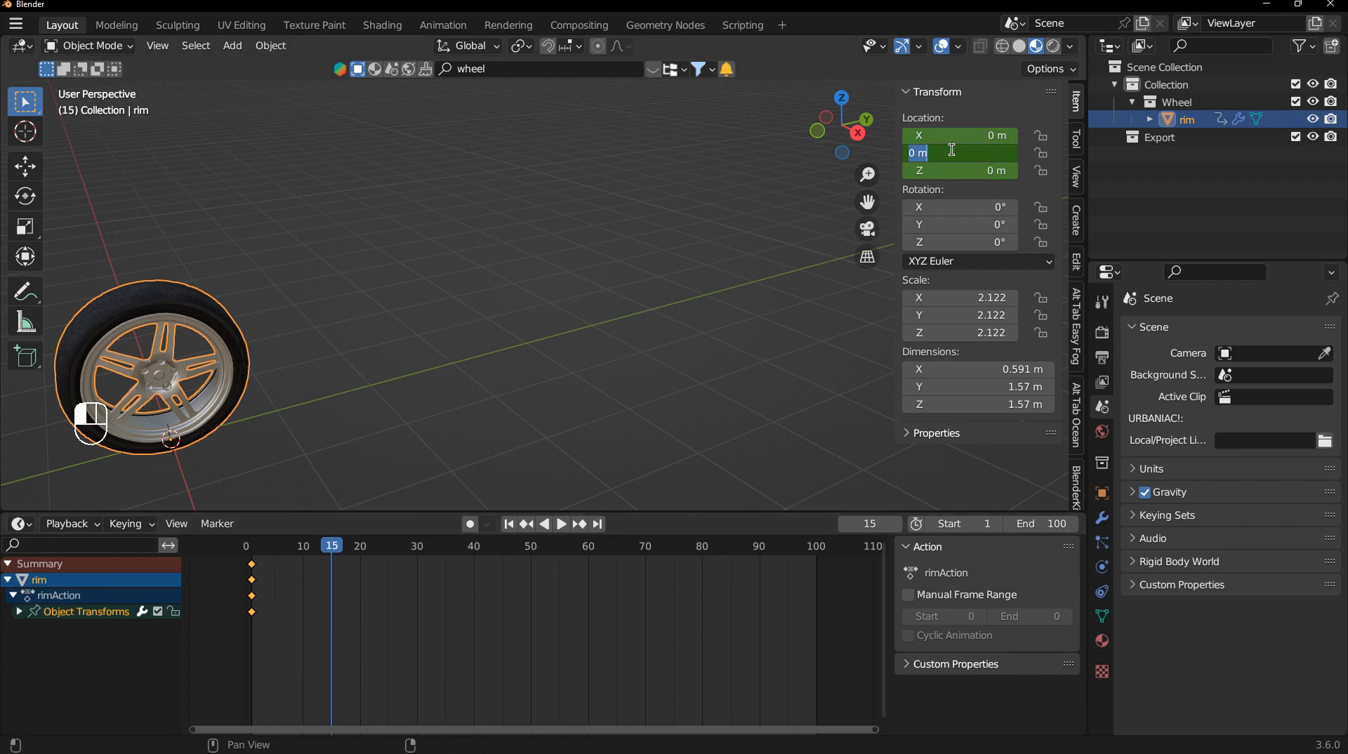
{"action": "type", "text": "10"}
{"action": "key", "text": "Return"}
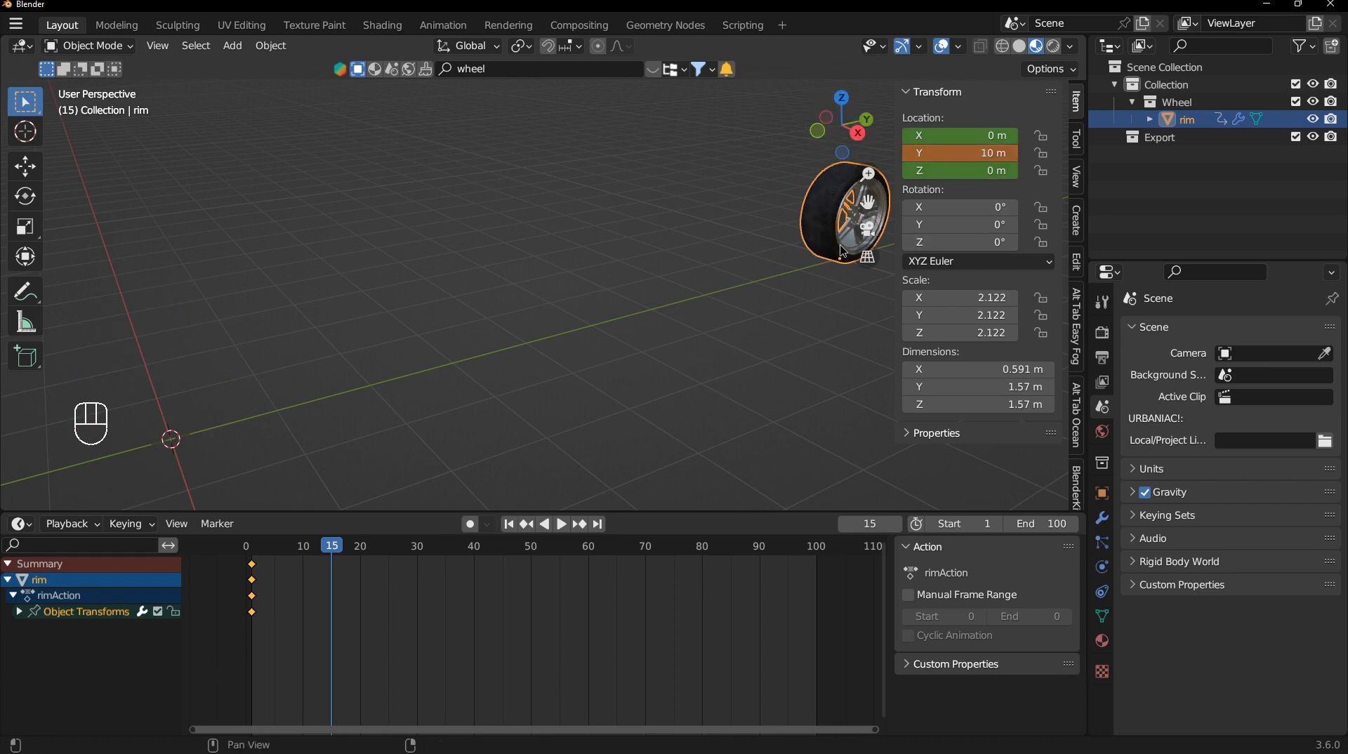
{"action": "key", "text": "i"}
{"action": "left_click", "coordinate": [485, 349]}
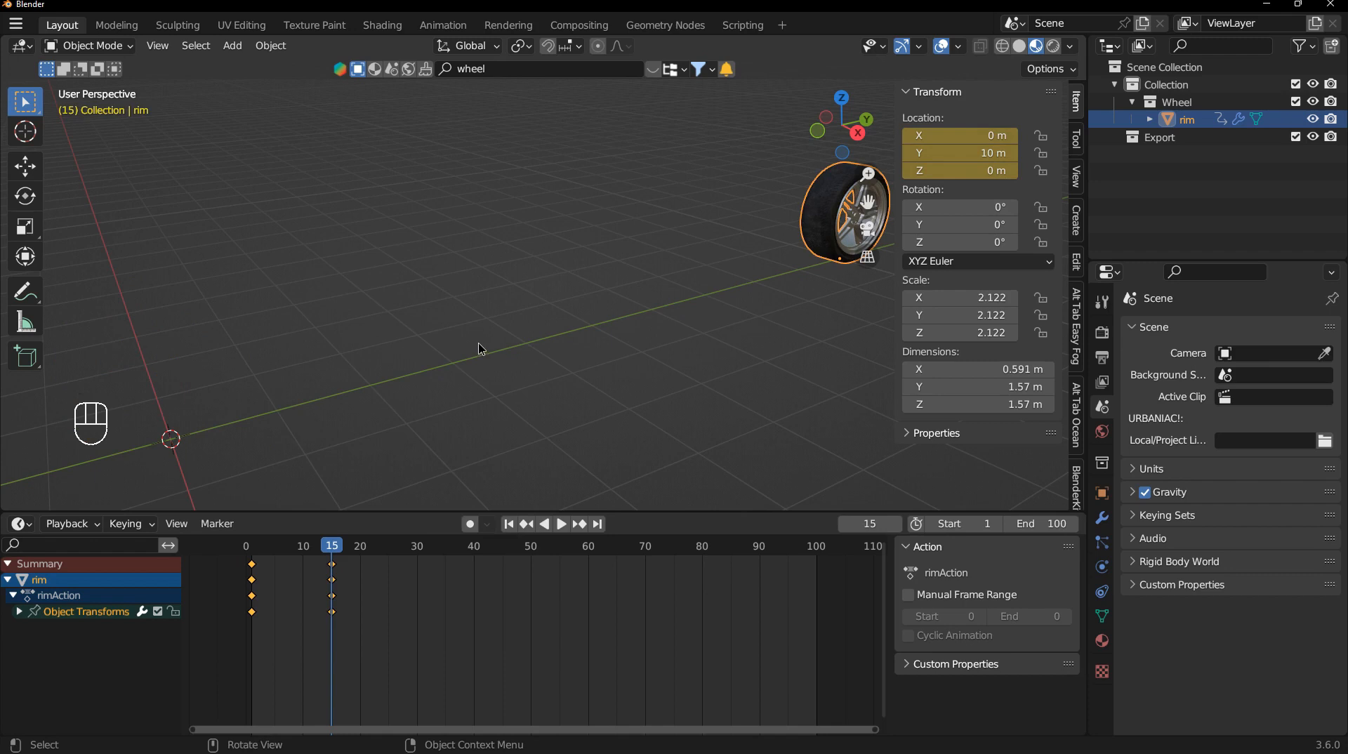
Go to frame 30 and insert a Rotation keyframe for the wheel.
{"action": "key", "text": "space"}
{"action": "left_click_drag", "start_coordinate": [389, 550], "coordinate": [419, 558]}
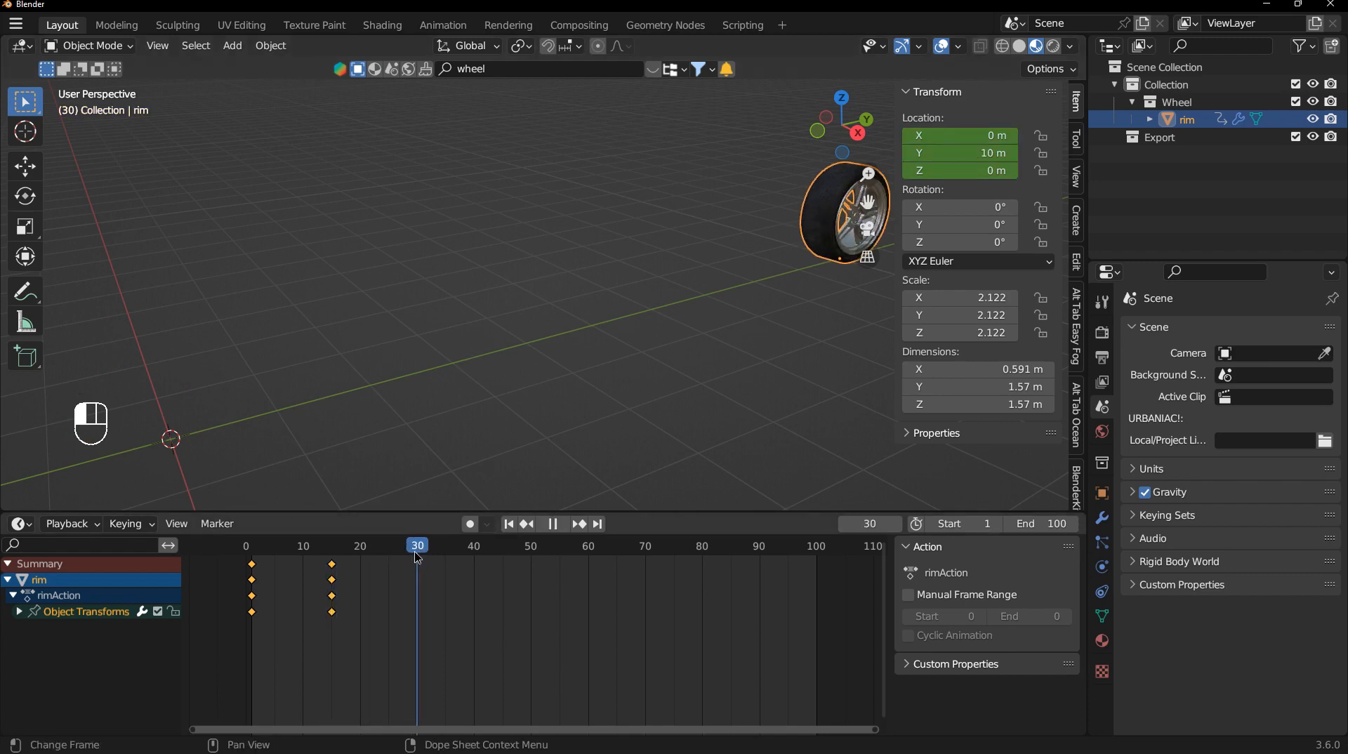
{"action": "key", "text": "space"}
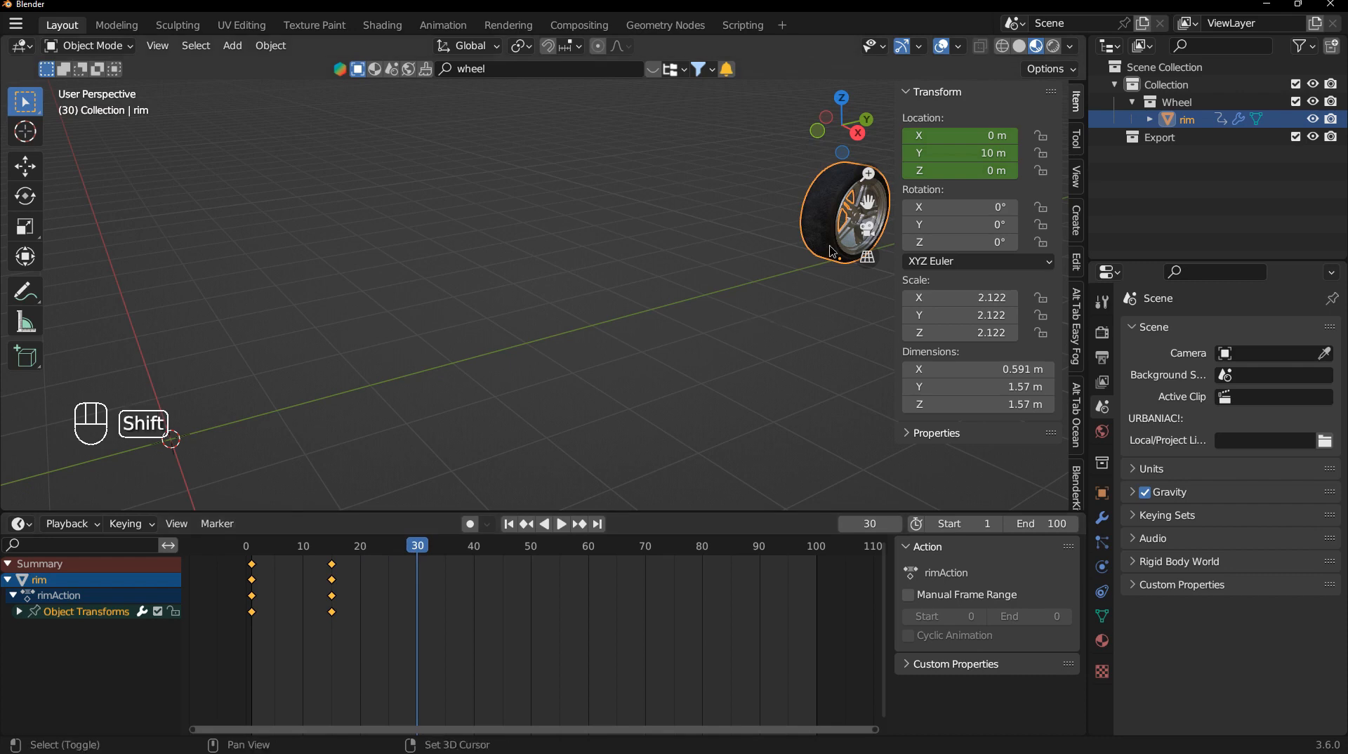
{"action": "mouse_move", "coordinate": [566, 325]}
{"action": "middle_mouse_down", "text": "shift"}
{"action": "mouse_move", "coordinate": [400, 370]}
{"action": "mouse_move", "coordinate": [568, 300]}
{"action": "mouse_move", "coordinate": [587, 322]}
{"action": "middle_mouse_up", "text": "shift"}
{"action": "scroll", "coordinate": [569, 298], "scroll_direction": "up", "scroll_amount": 2}
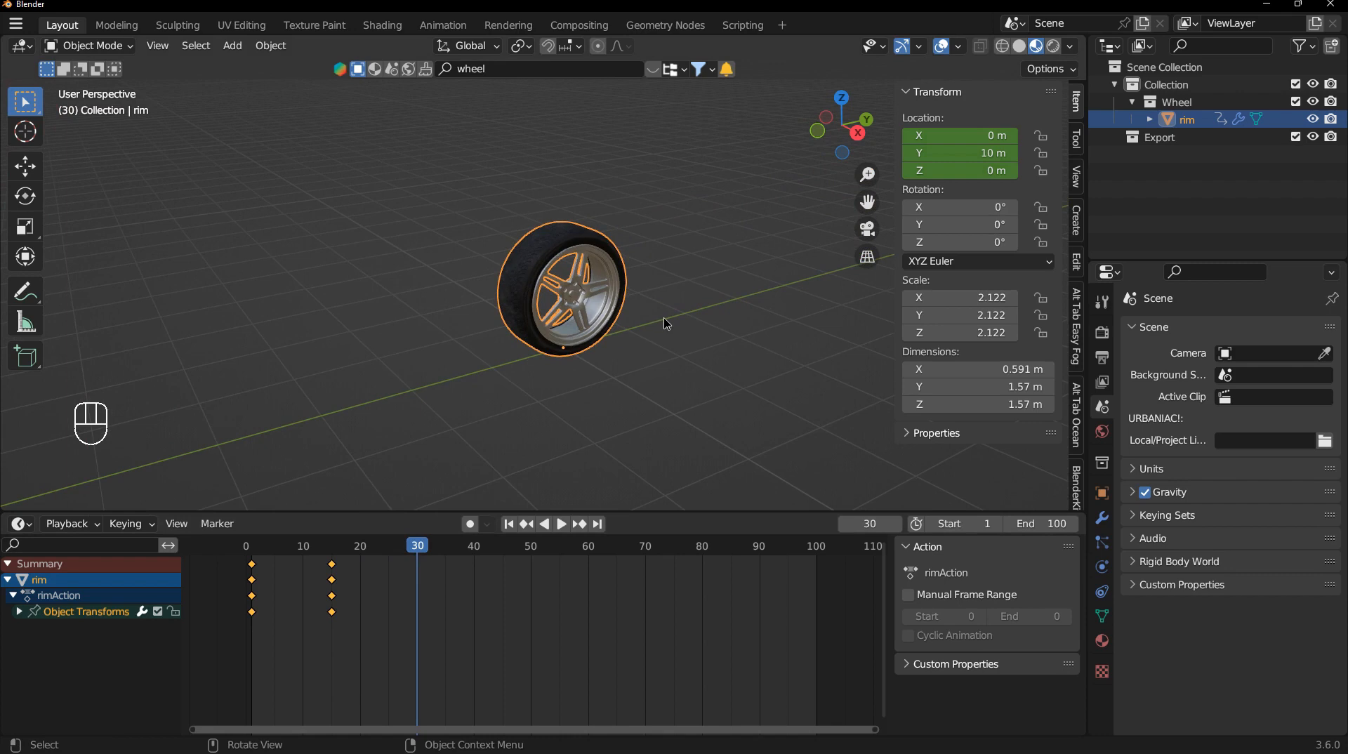
{"action": "key", "text": "i"}
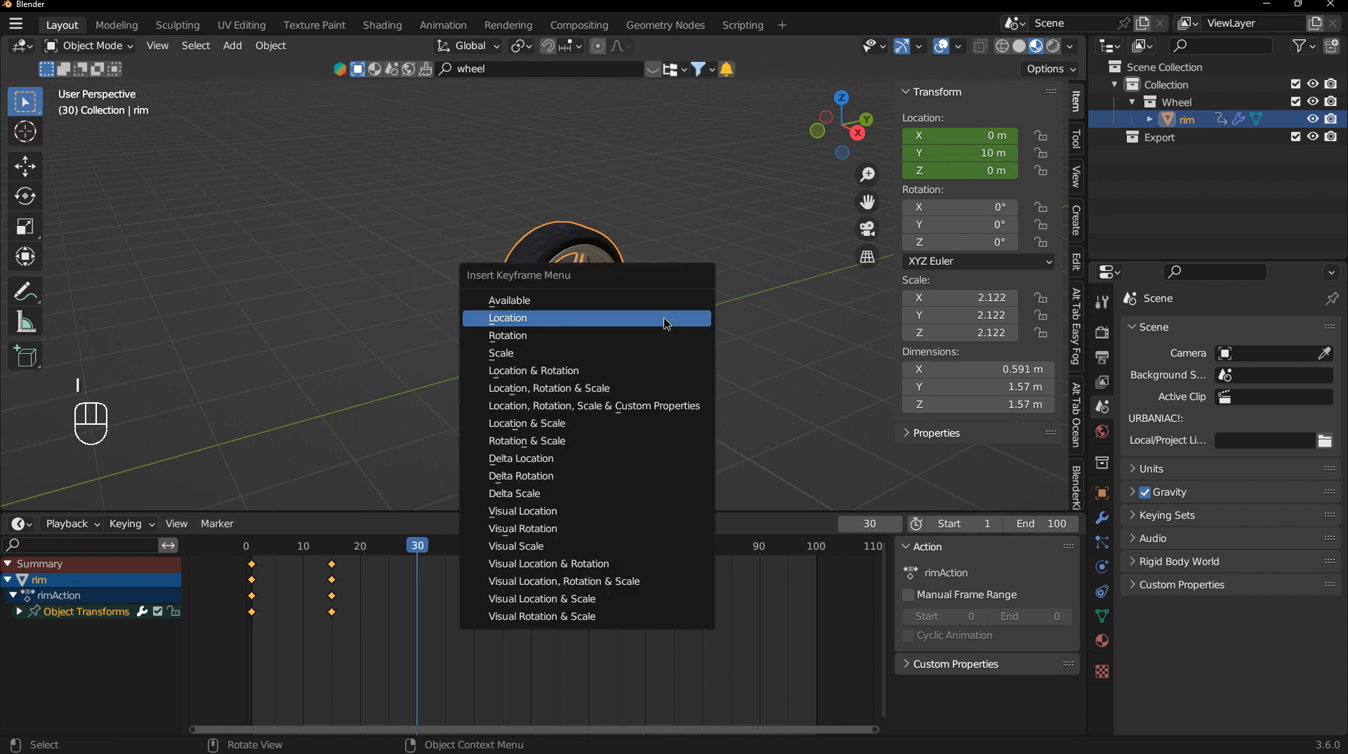
{"action": "left_click", "coordinate": [576, 336]}
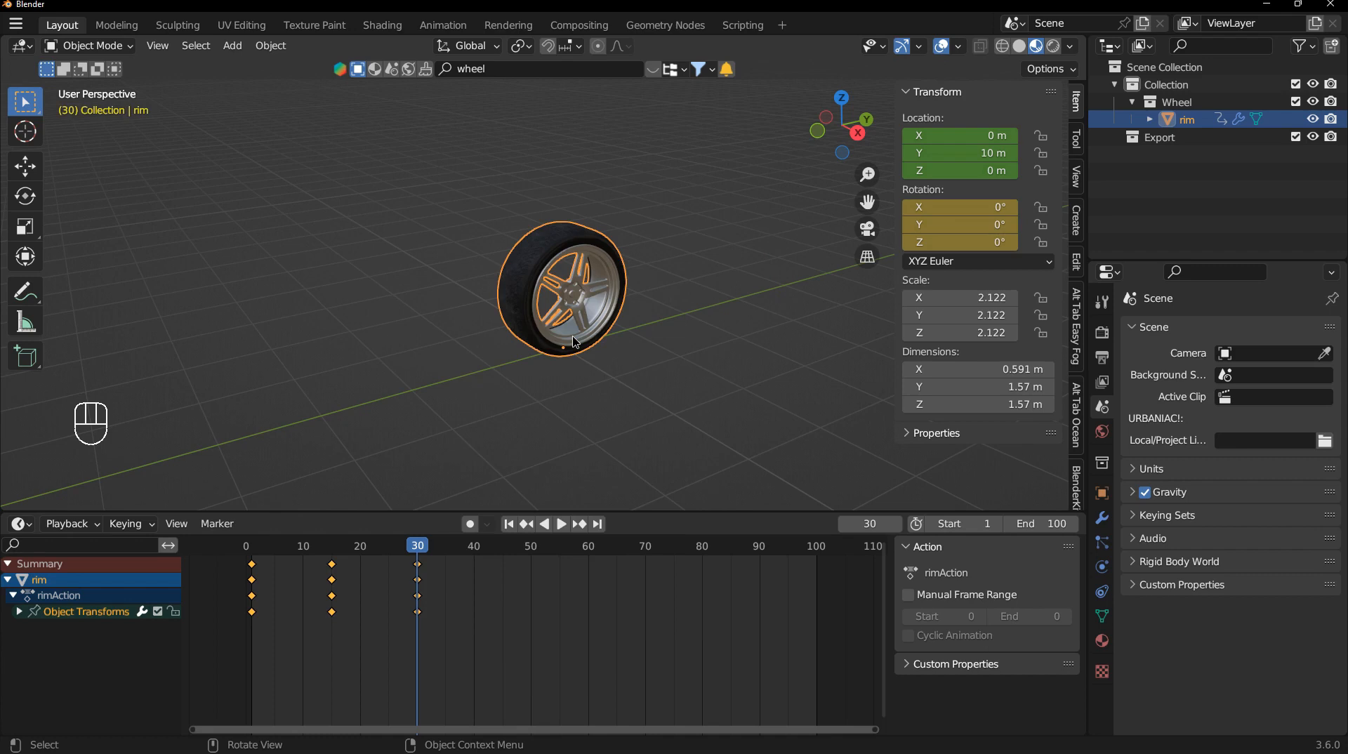
Try a Z rotation of 270° on the wheel at frame 30.
{"action": "left_click", "coordinate": [913, 242]}
{"action": "type", "text": "270"}
{"action": "key", "text": "Return"}
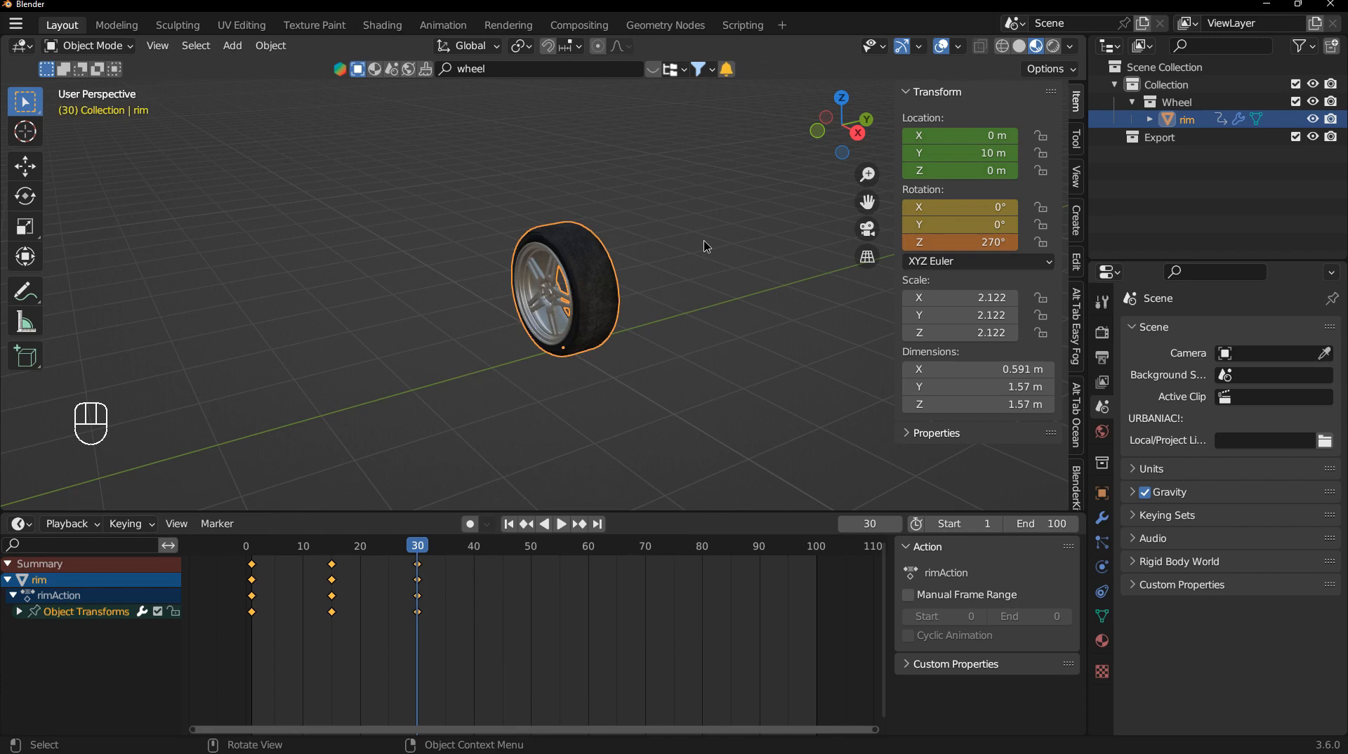
At frame 45, set the wheel's Z rotation to 270° and insert a Rotation keyframe.
{"action": "key", "text": "space"}
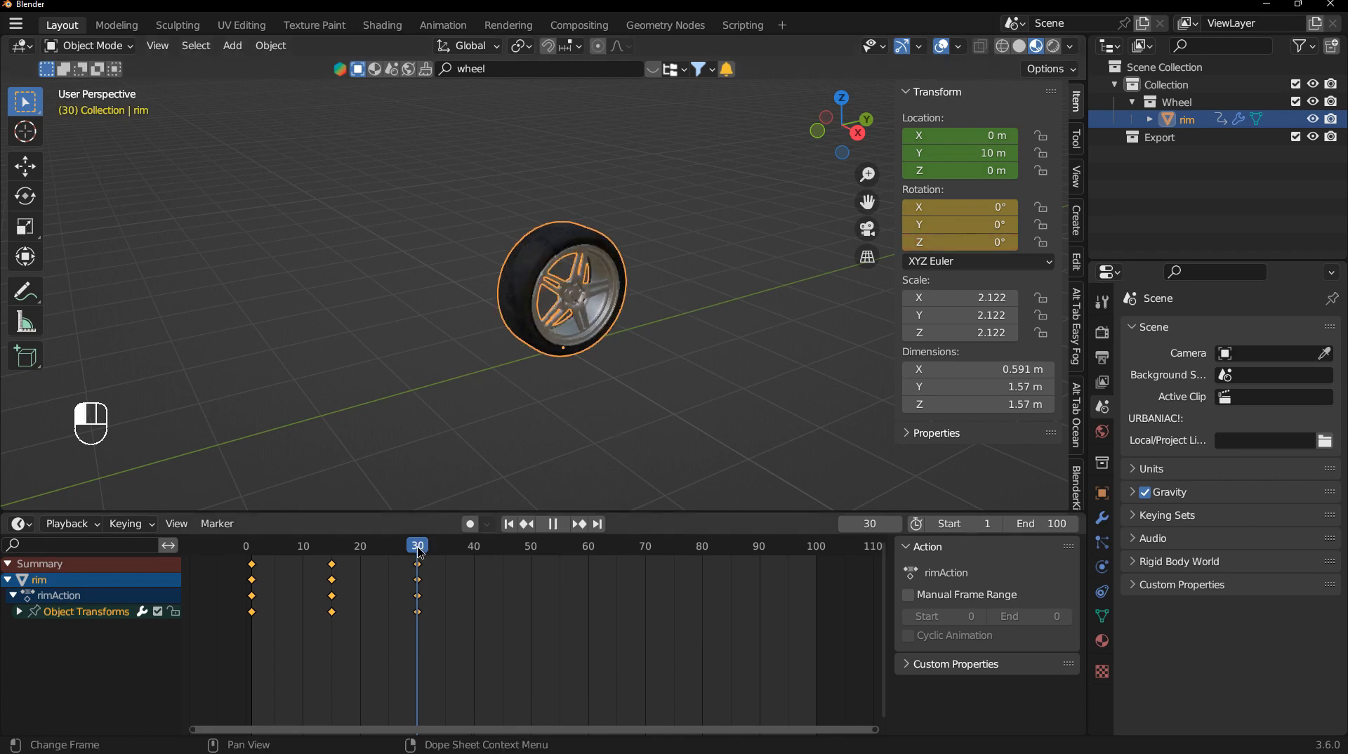
{"action": "left_click_drag", "start_coordinate": [420, 562], "coordinate": [505, 562]}
{"action": "key", "text": "space"}
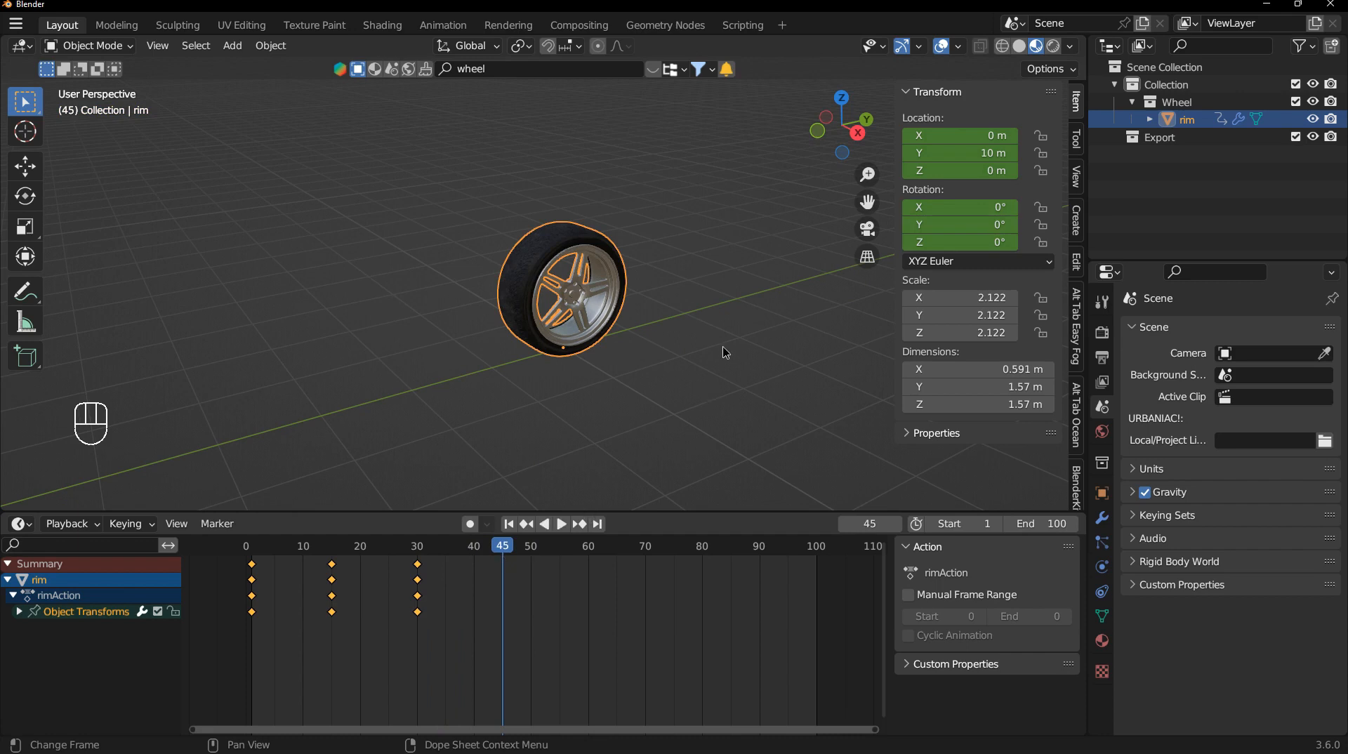
{"action": "left_click", "coordinate": [940, 244]}
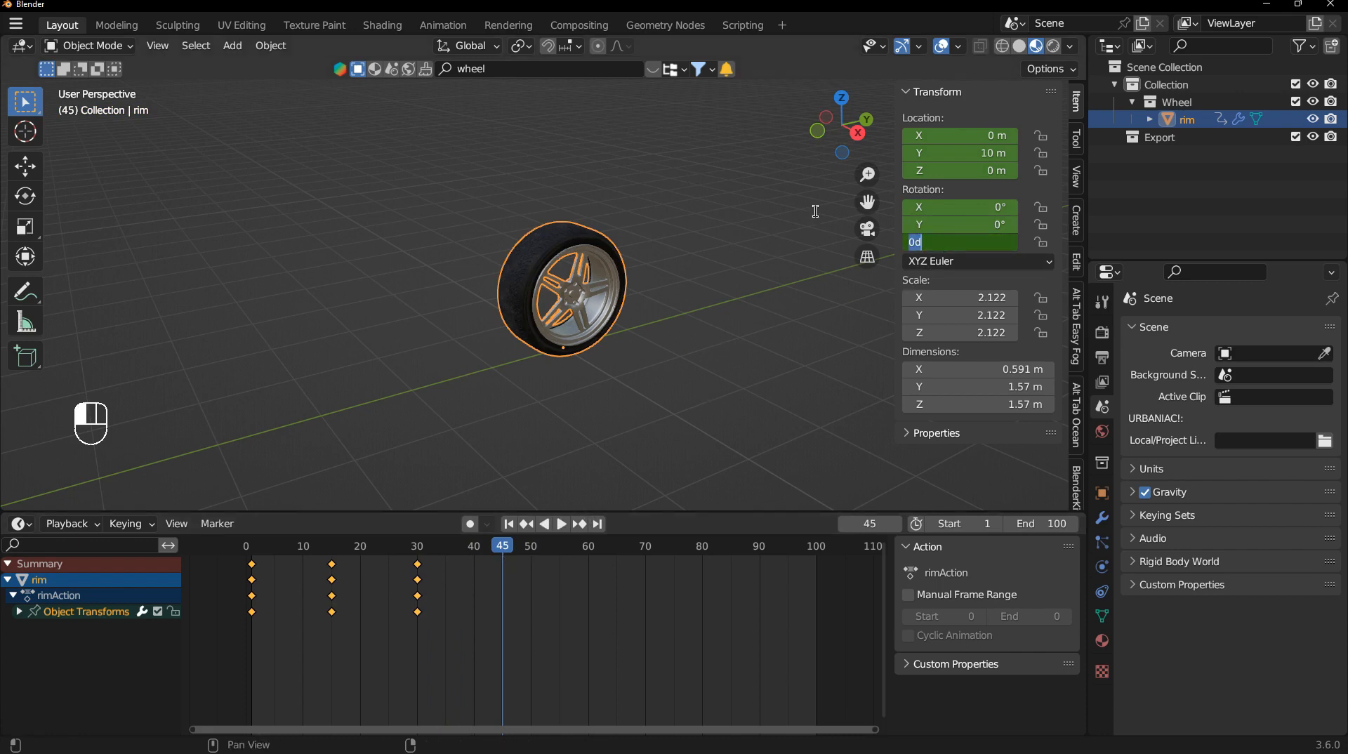
{"action": "type", "text": "270"}
{"action": "key", "text": "Return"}
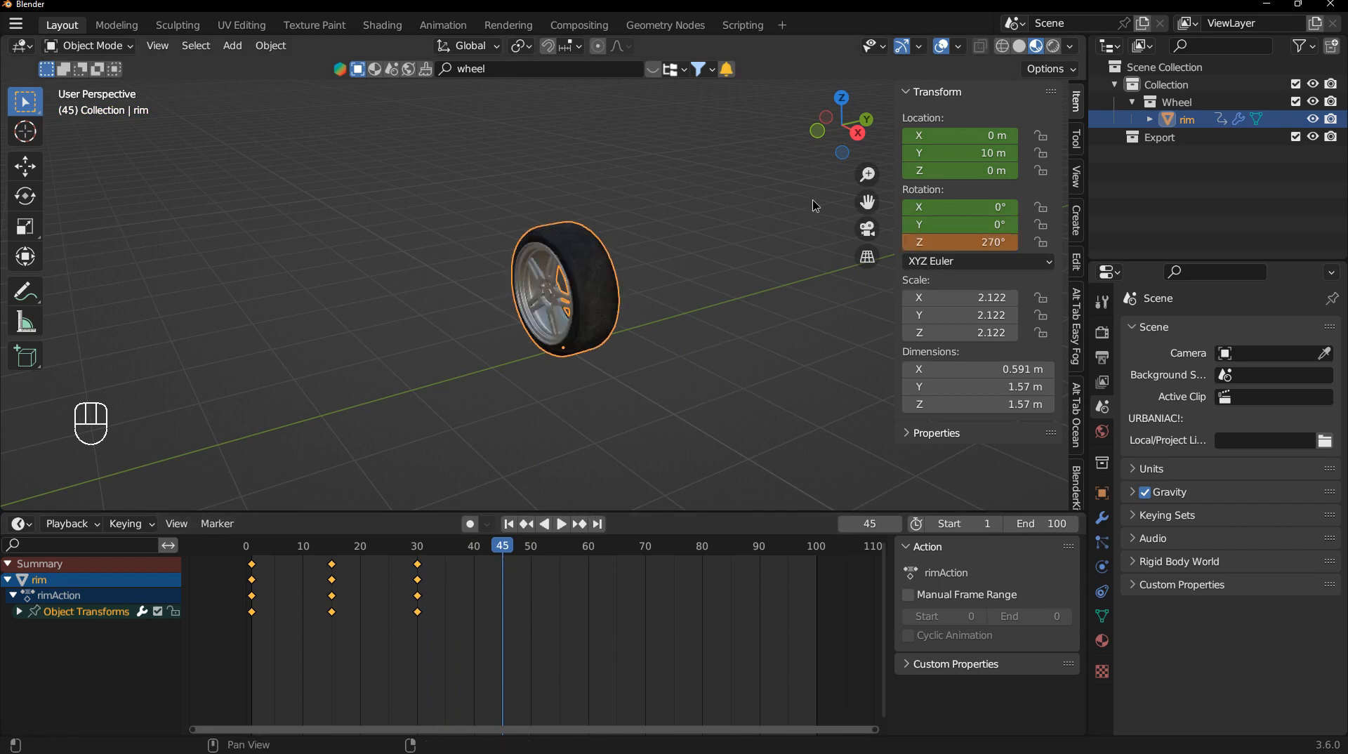
{"action": "key", "text": "i"}
{"action": "left_click", "coordinate": [659, 304]}
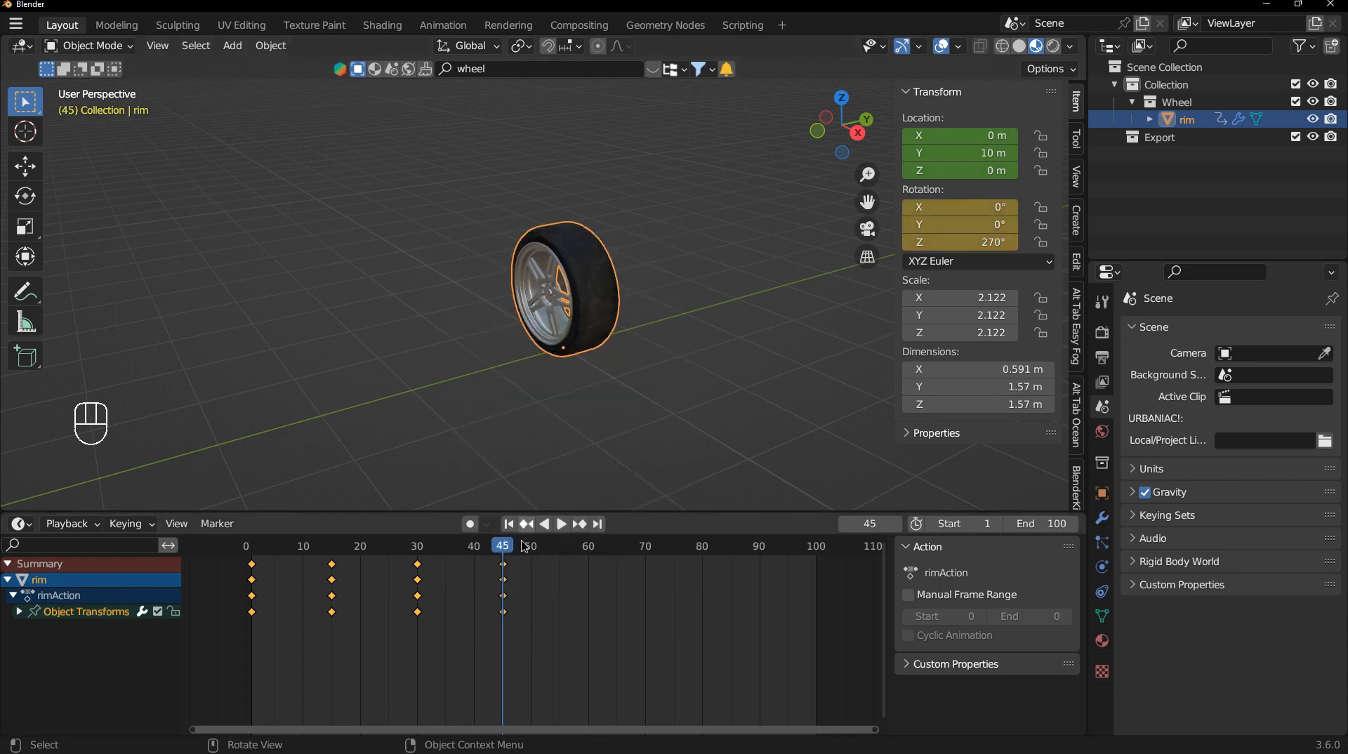
Go to frame 60 and insert a Scale keyframe for the wheel.
{"action": "key", "text": "space"}
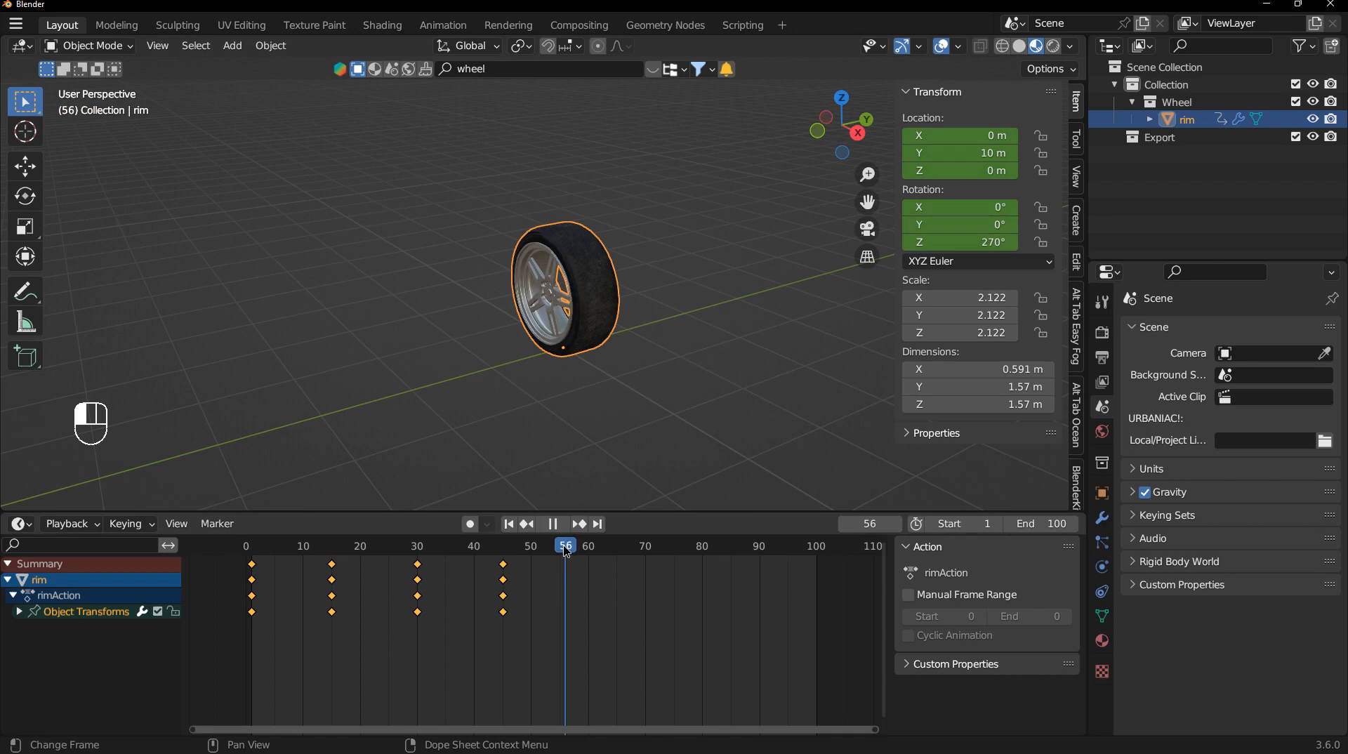
{"action": "key", "text": "space"}
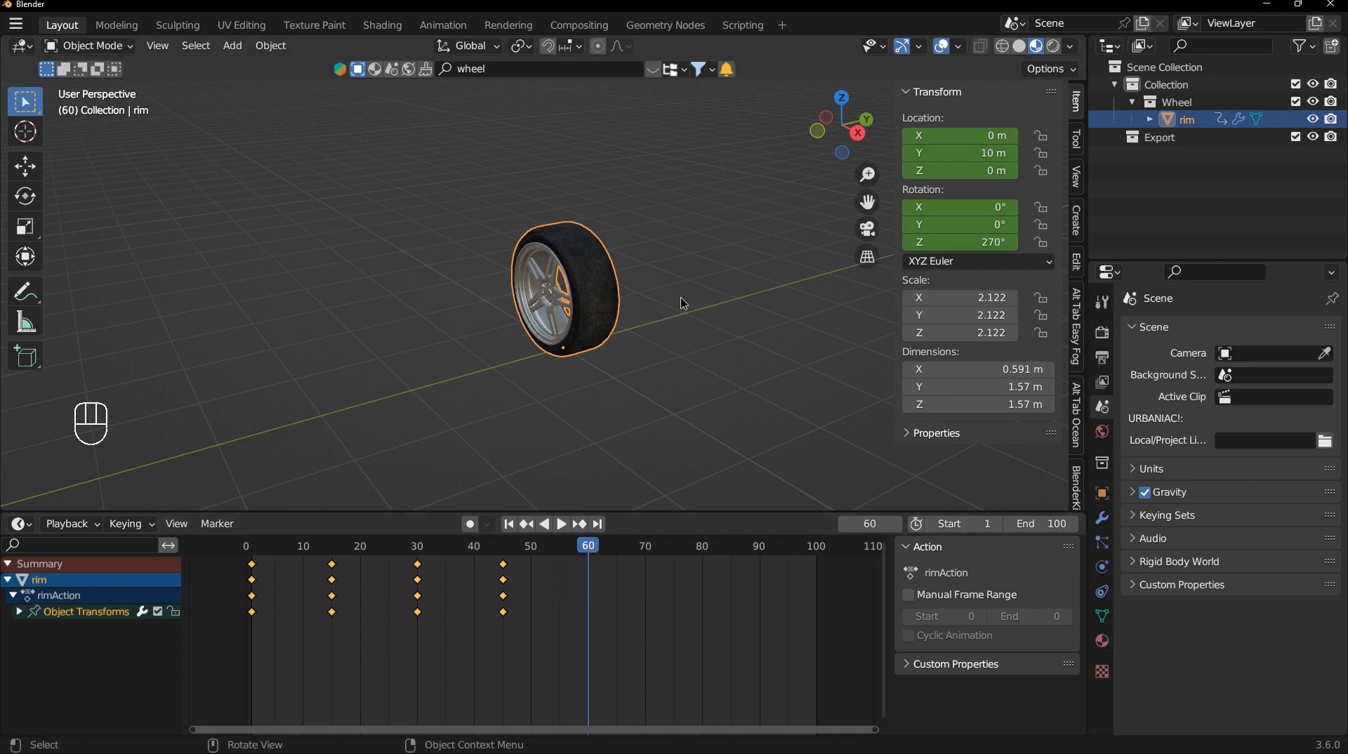
{"action": "key", "text": "i"}
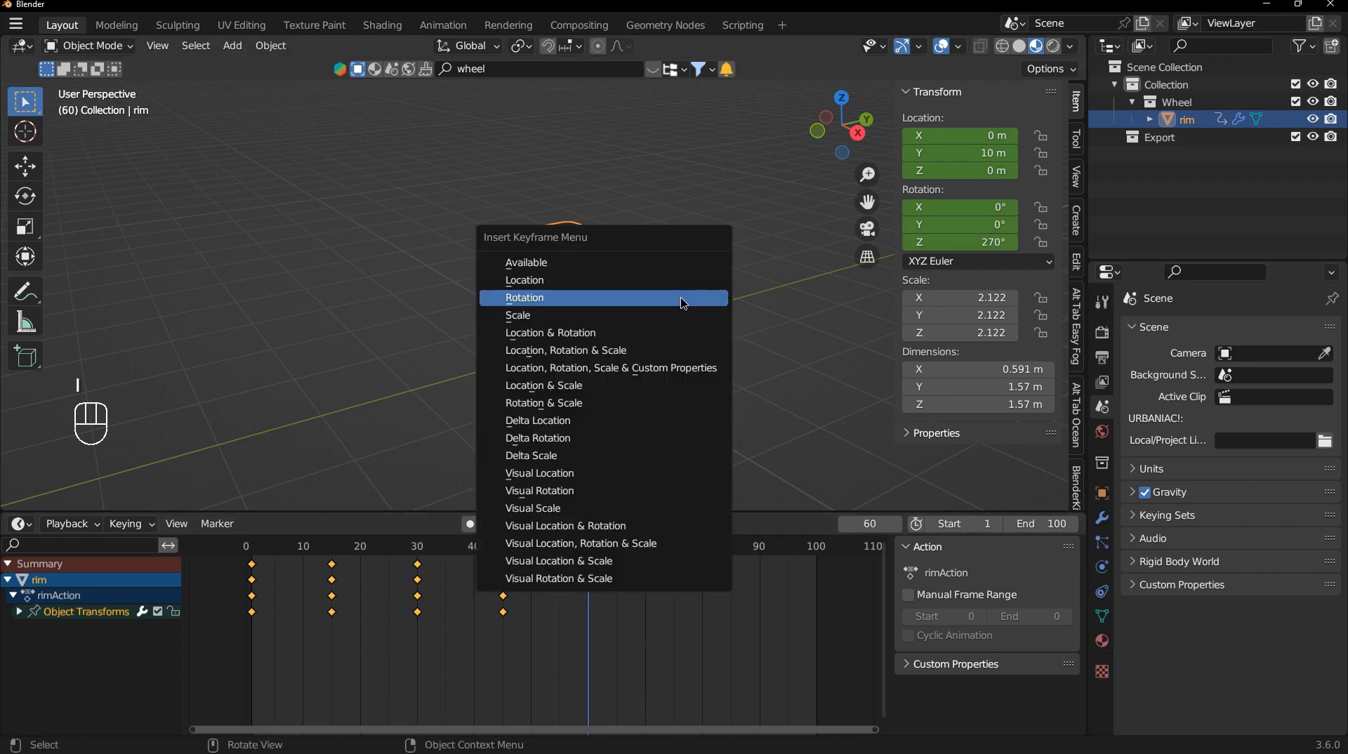
{"action": "left_click", "coordinate": [625, 321]}
At frame 75, set the wheel's X, Y and Z scale to 8 and insert a Scale keyframe.
{"action": "left_click_drag", "start_coordinate": [589, 557], "coordinate": [677, 554]}
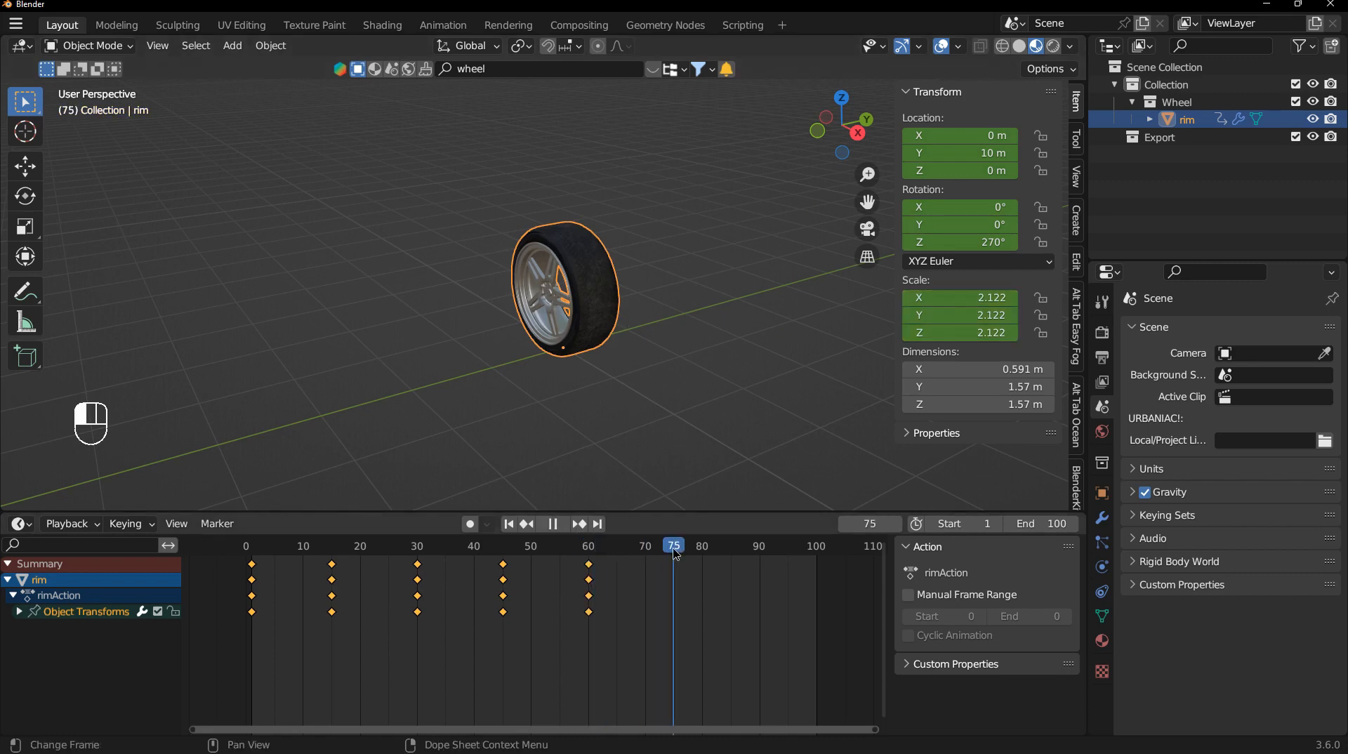
{"action": "left_click_drag", "start_coordinate": [973, 297], "coordinate": [973, 332]}
{"action": "type", "text": "8"}
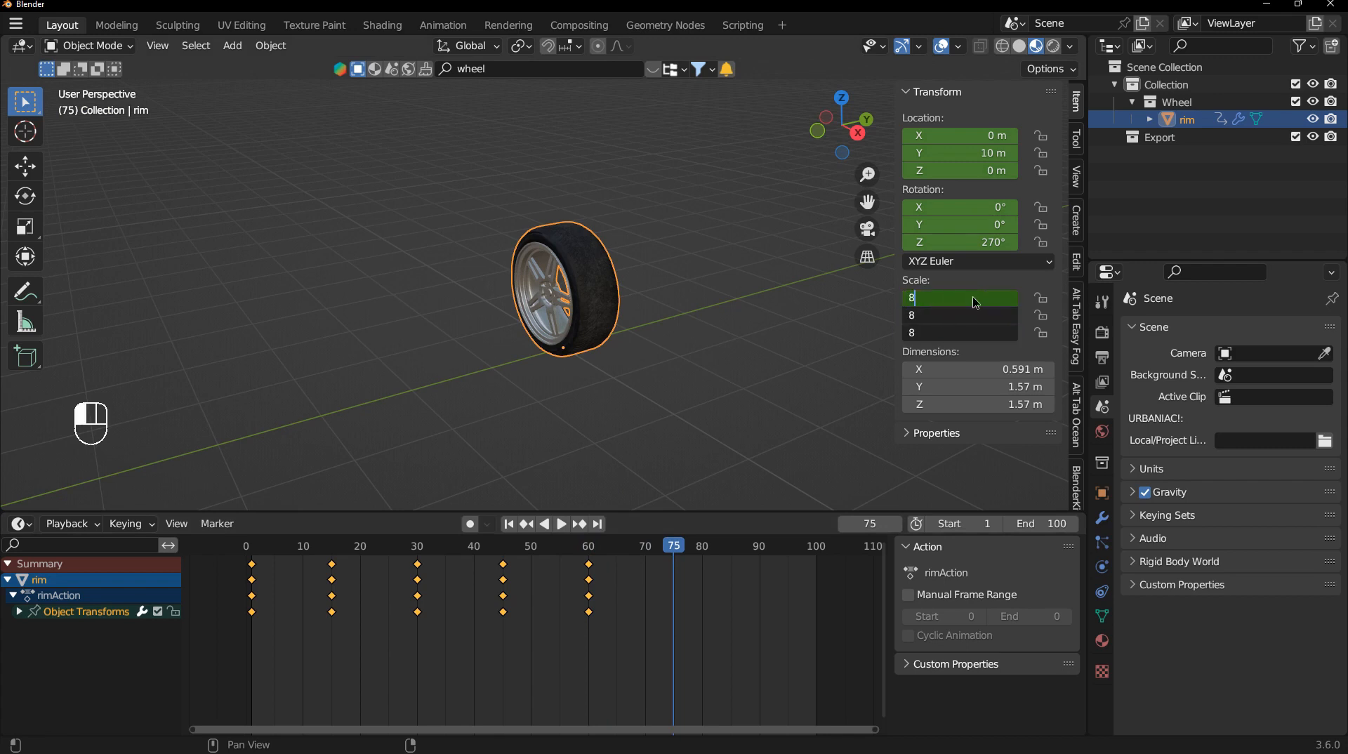
{"action": "key", "text": "Return"}
{"action": "key", "text": "i"}
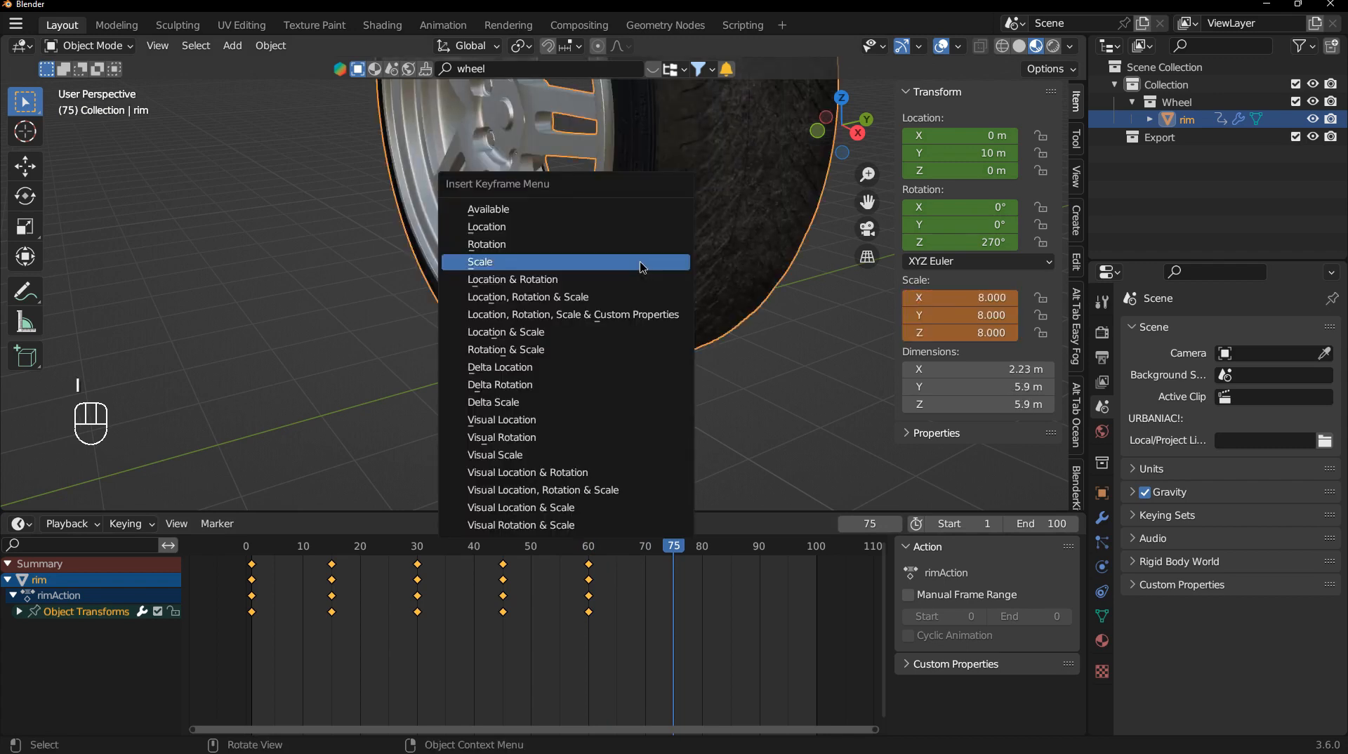
{"action": "left_click", "coordinate": [643, 268]}
Play the animation from frame 1 to check the wheel's movement, rotation and scaling, and stop playback.
{"action": "middle_click_drag", "start_coordinate": [625, 385], "coordinate": [610, 457]}
{"action": "left_click", "coordinate": [509, 524]}
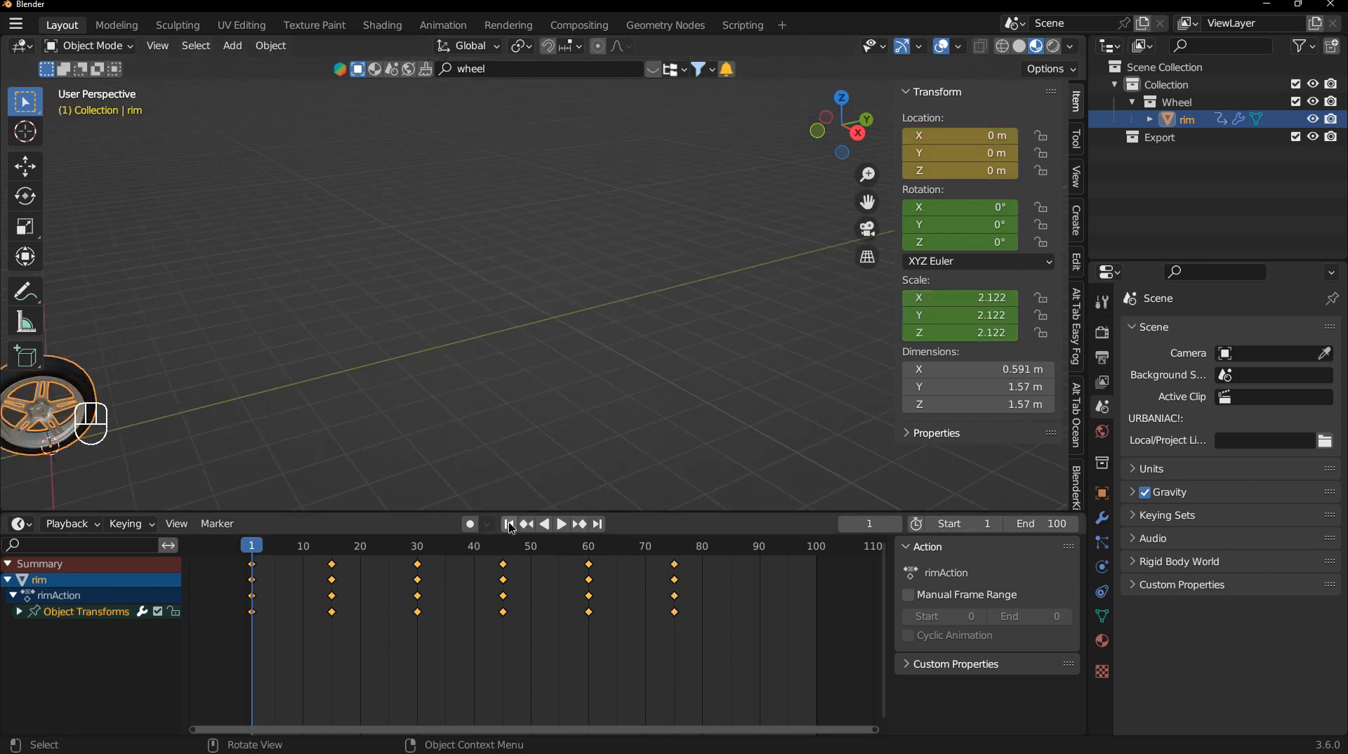
{"action": "scroll", "coordinate": [560, 460], "scroll_direction": "down", "scroll_amount": 1}
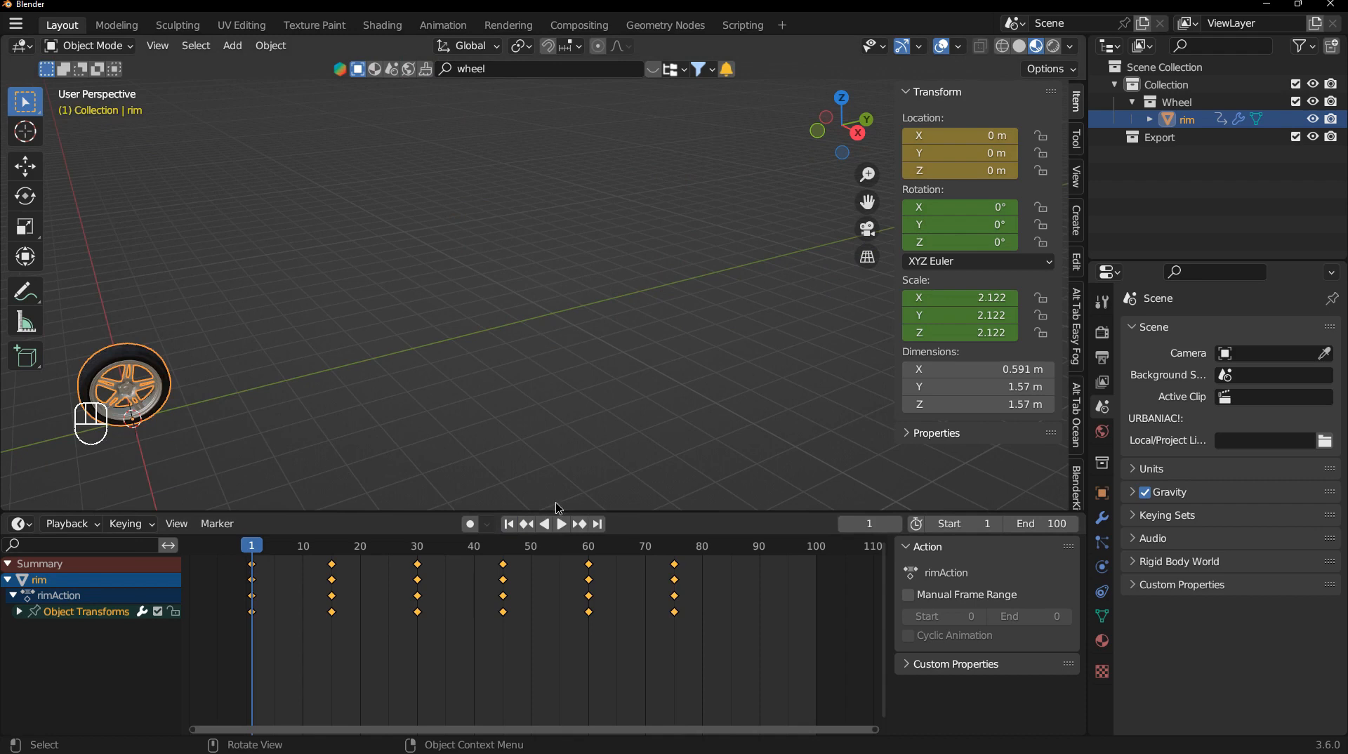
{"action": "left_click", "coordinate": [559, 529]}
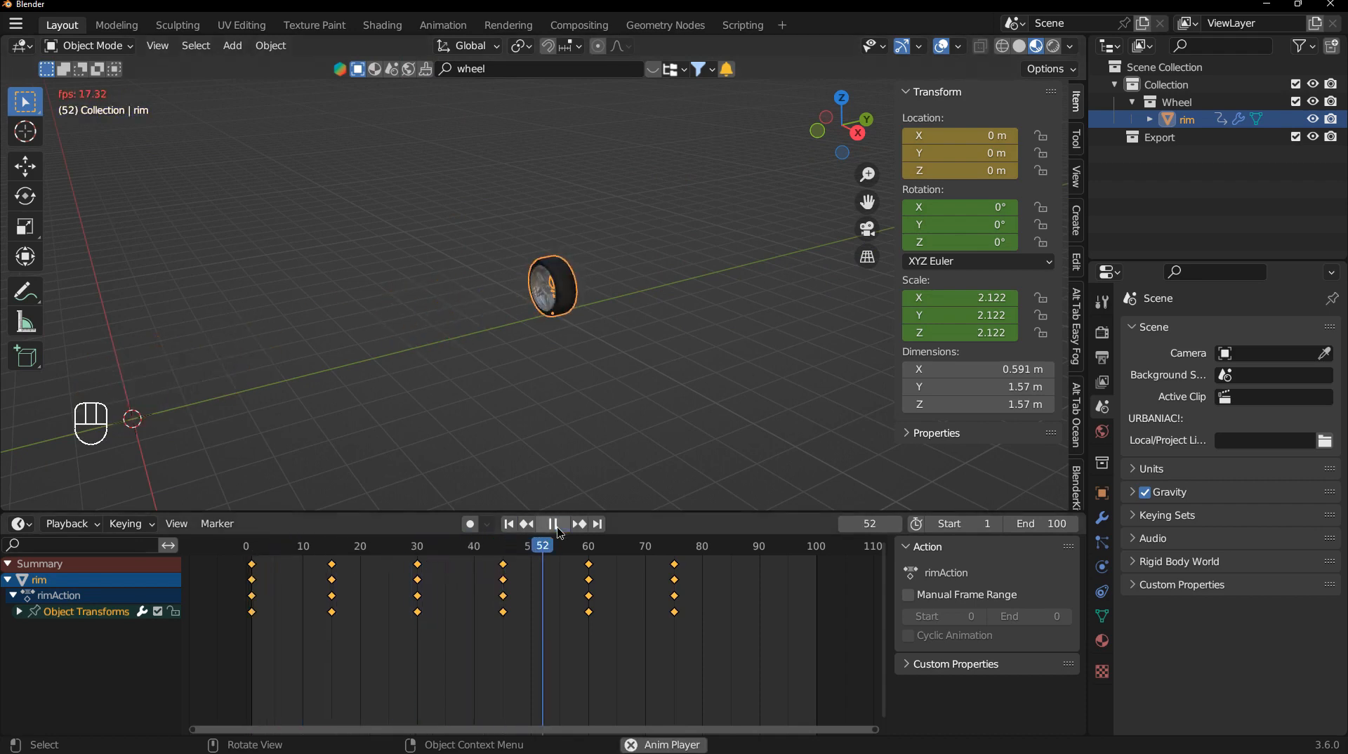
{"action": "left_click", "coordinate": [559, 529]}
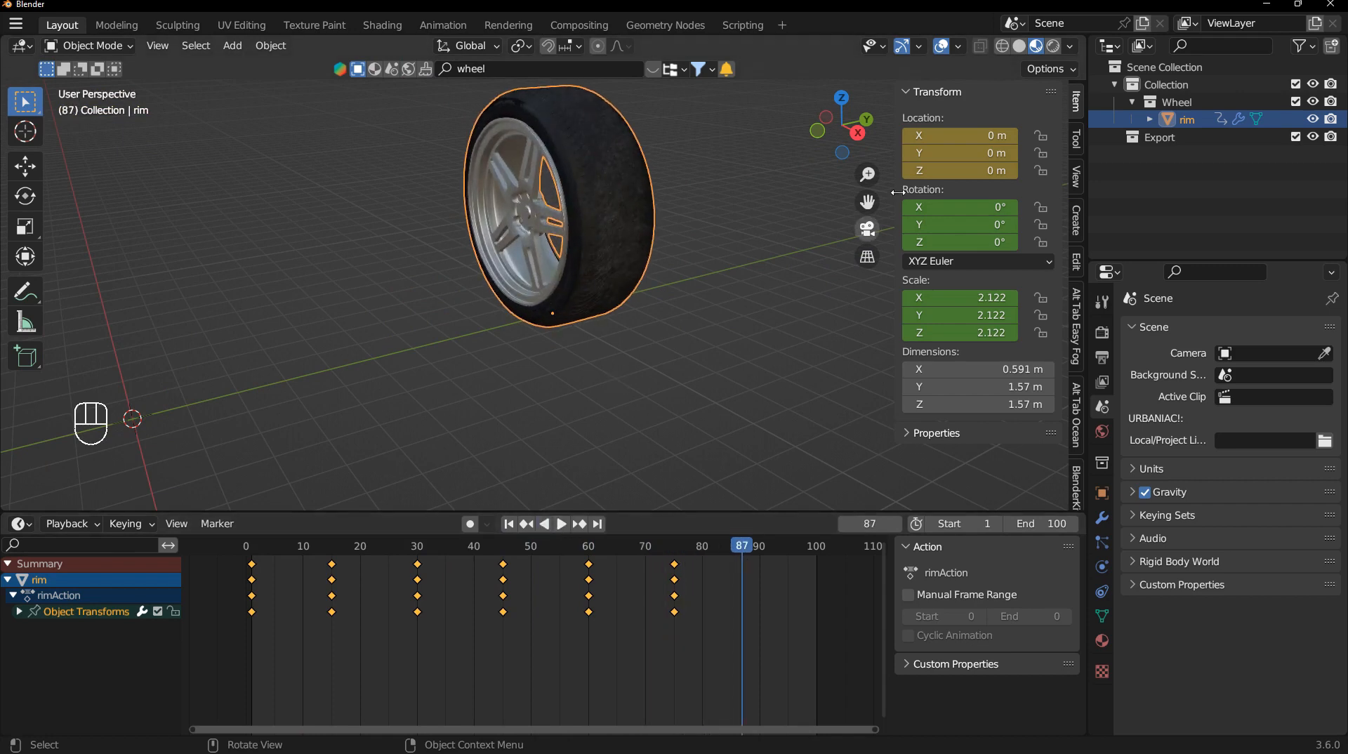
Return to frame 1 and insert a keyframe on the rim material's Roughness.
{"action": "left_click", "coordinate": [509, 524]}
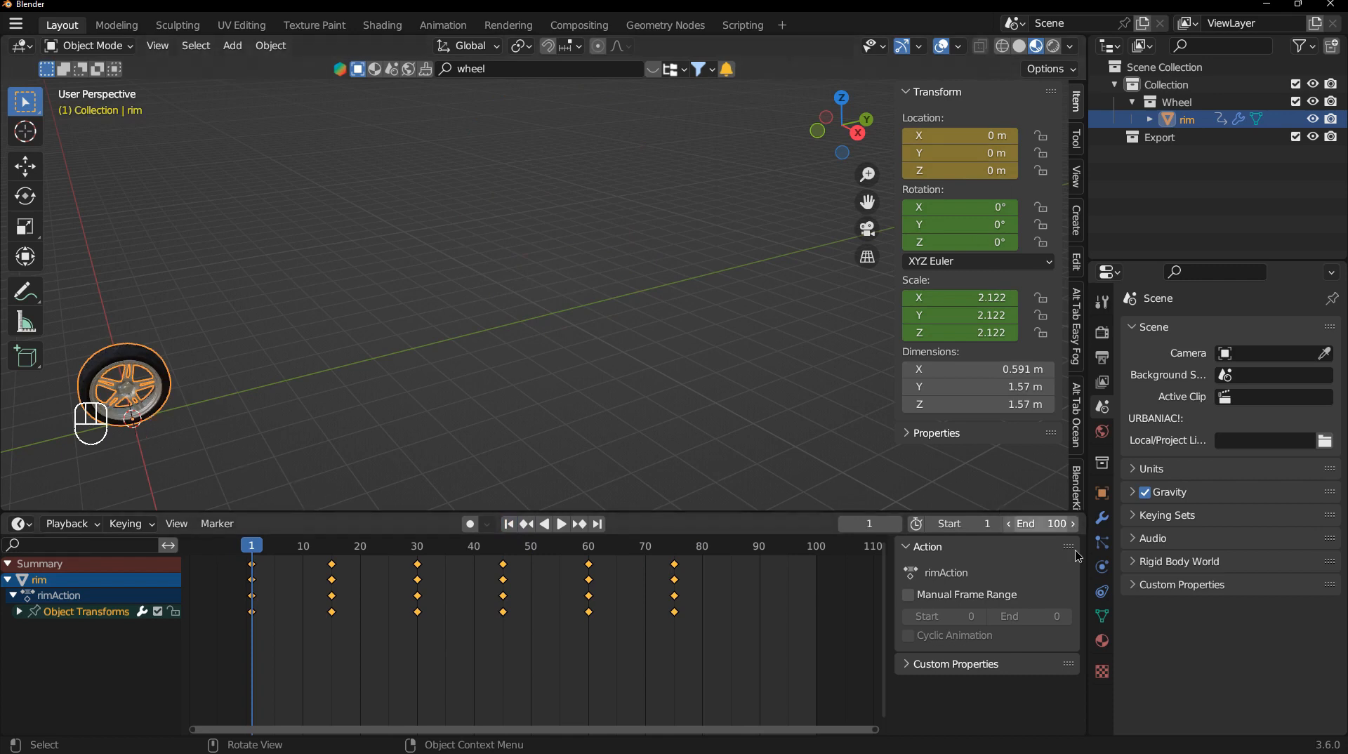
{"action": "left_click", "coordinate": [1102, 640]}
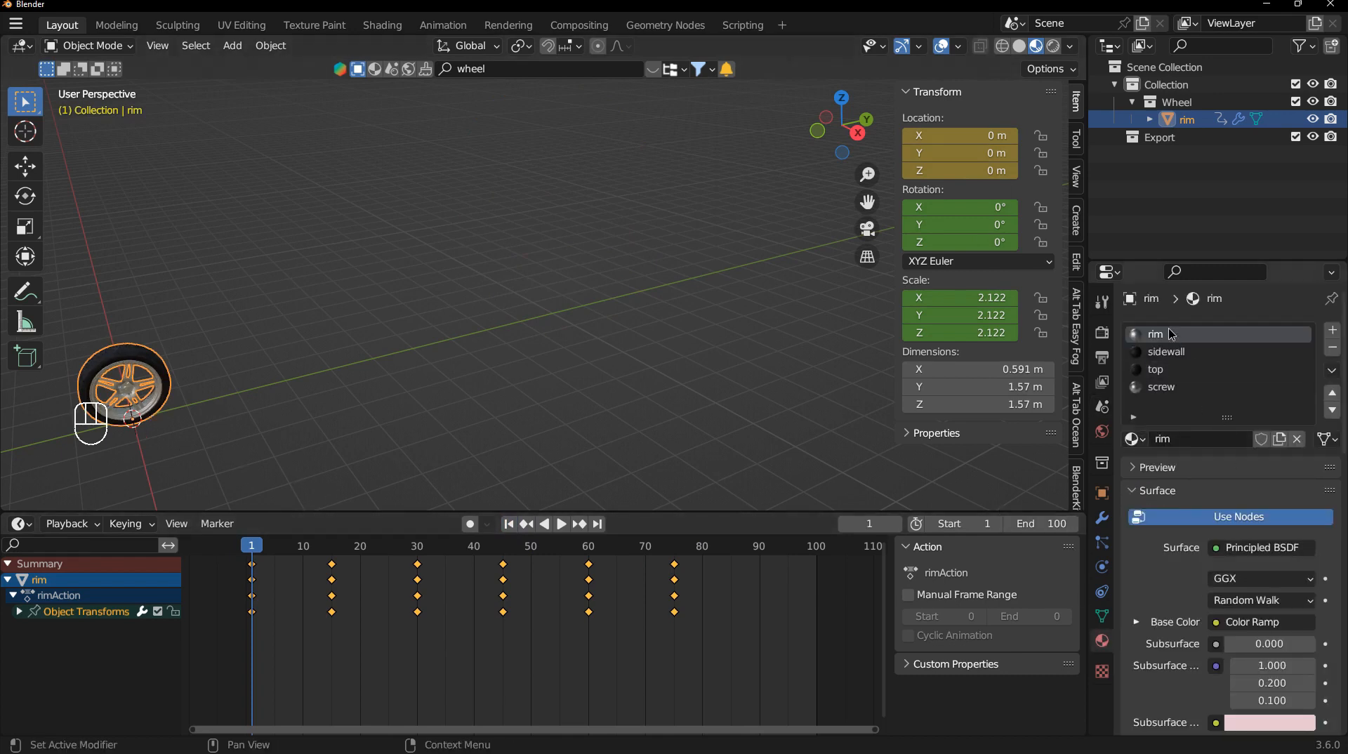
{"action": "scroll", "coordinate": [1245, 620], "scroll_direction": "down", "scroll_amount": 8}
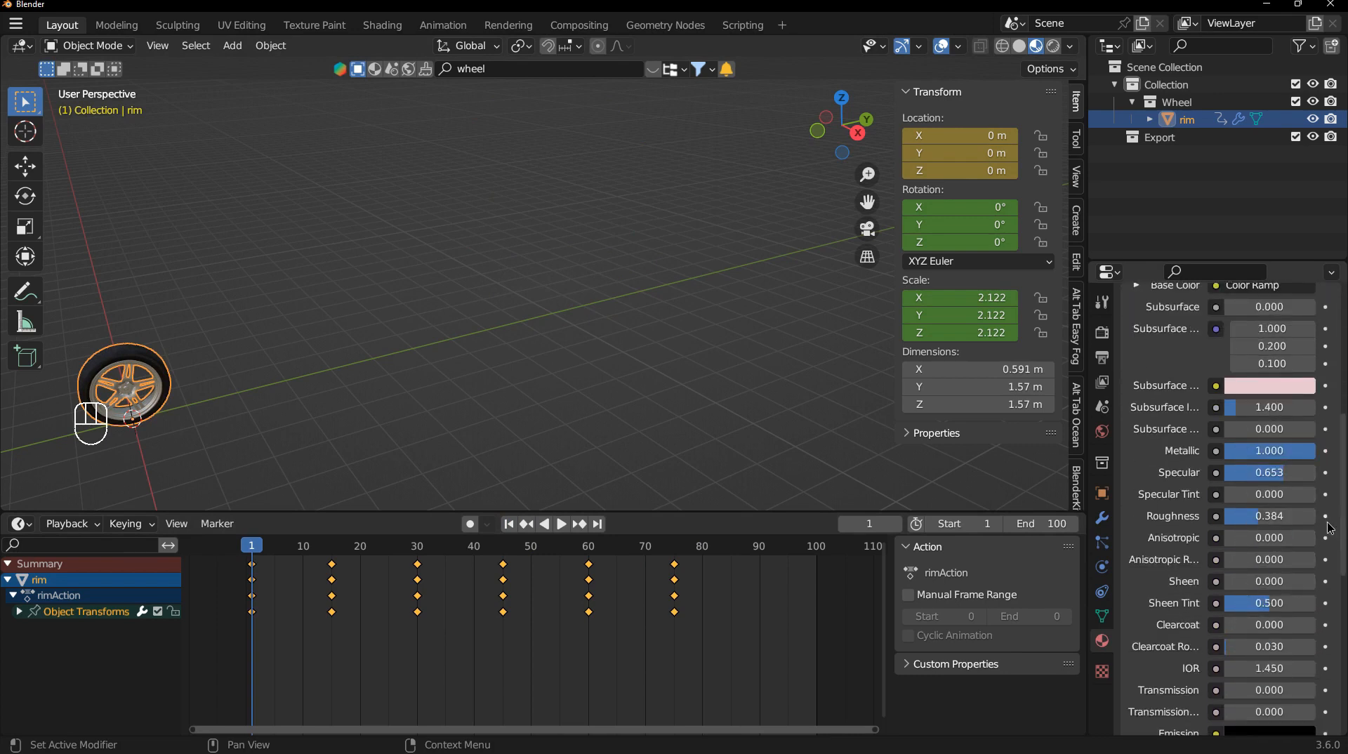
At frame 60, set the rim material's Roughness to 0 and keyframe it.
{"action": "key", "text": "space"}
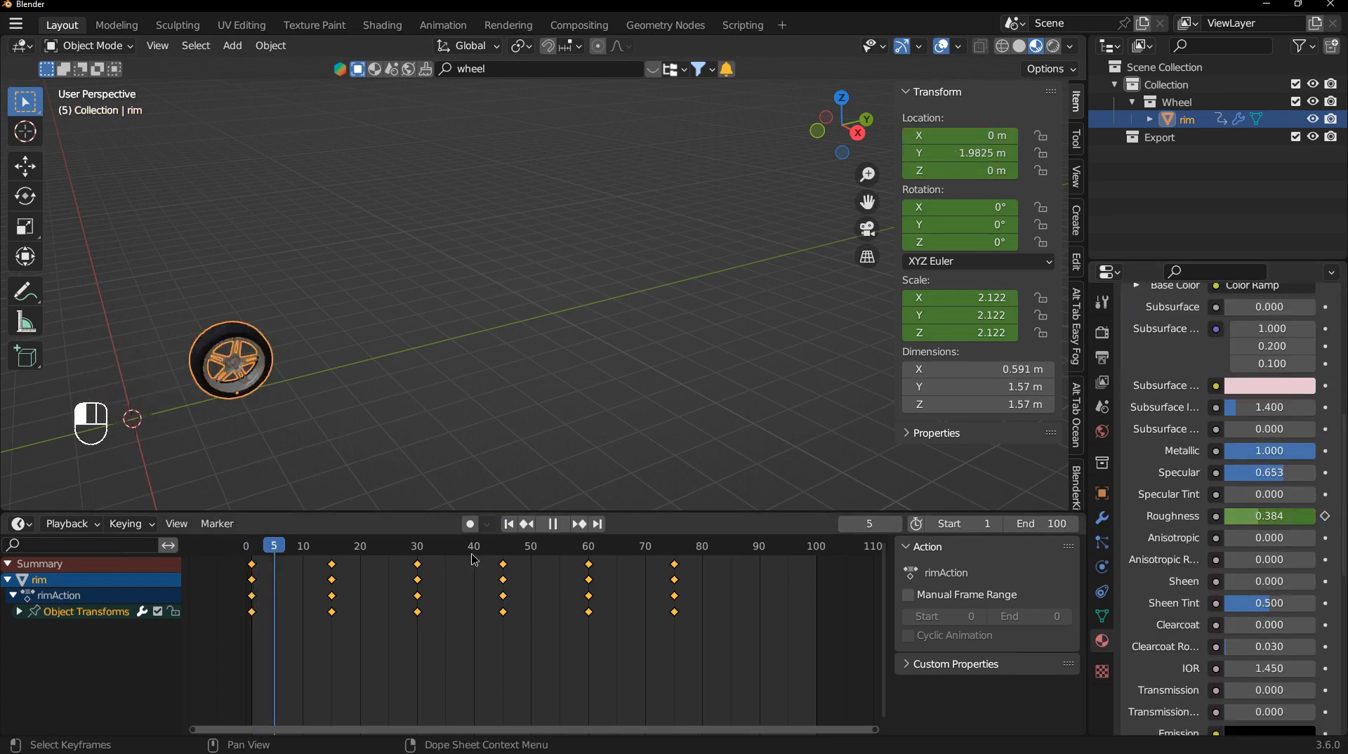
{"action": "key", "text": "space"}
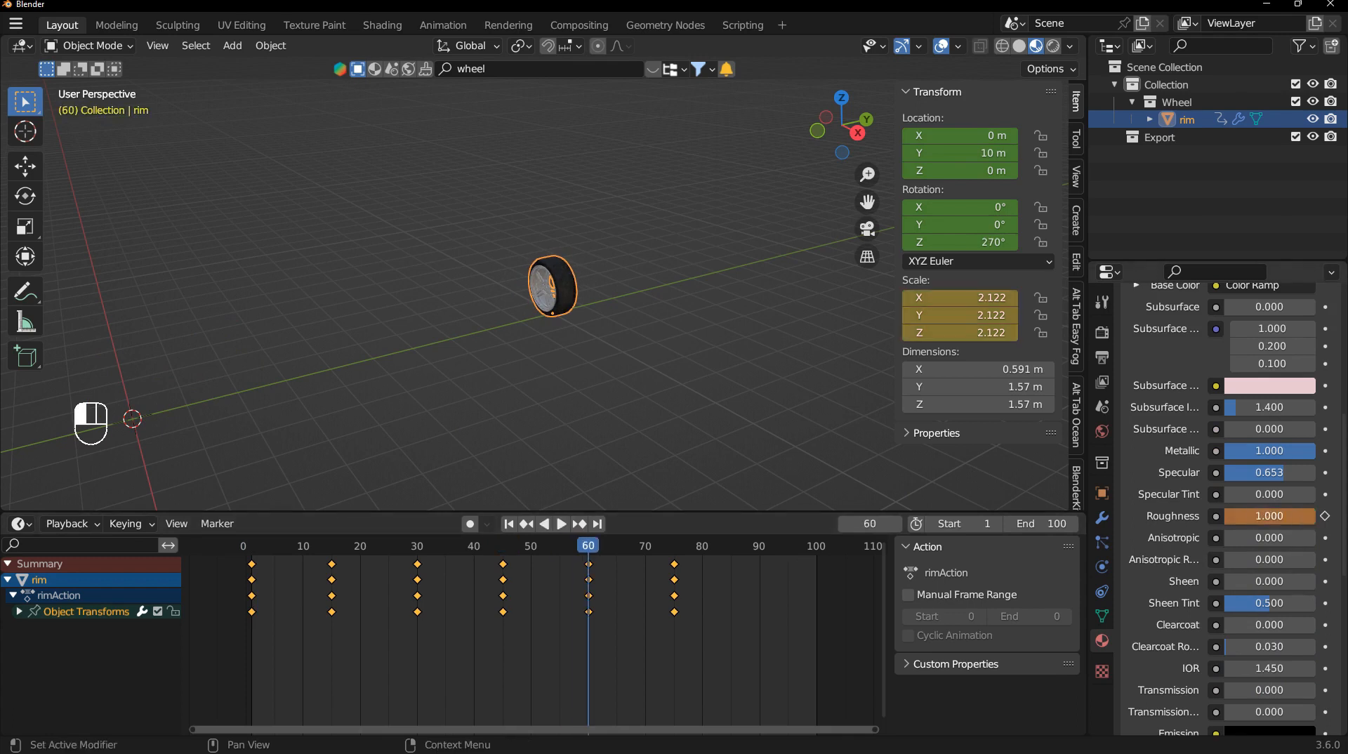
{"action": "left_click_drag", "start_coordinate": [1314, 516], "coordinate": [1225, 516]}
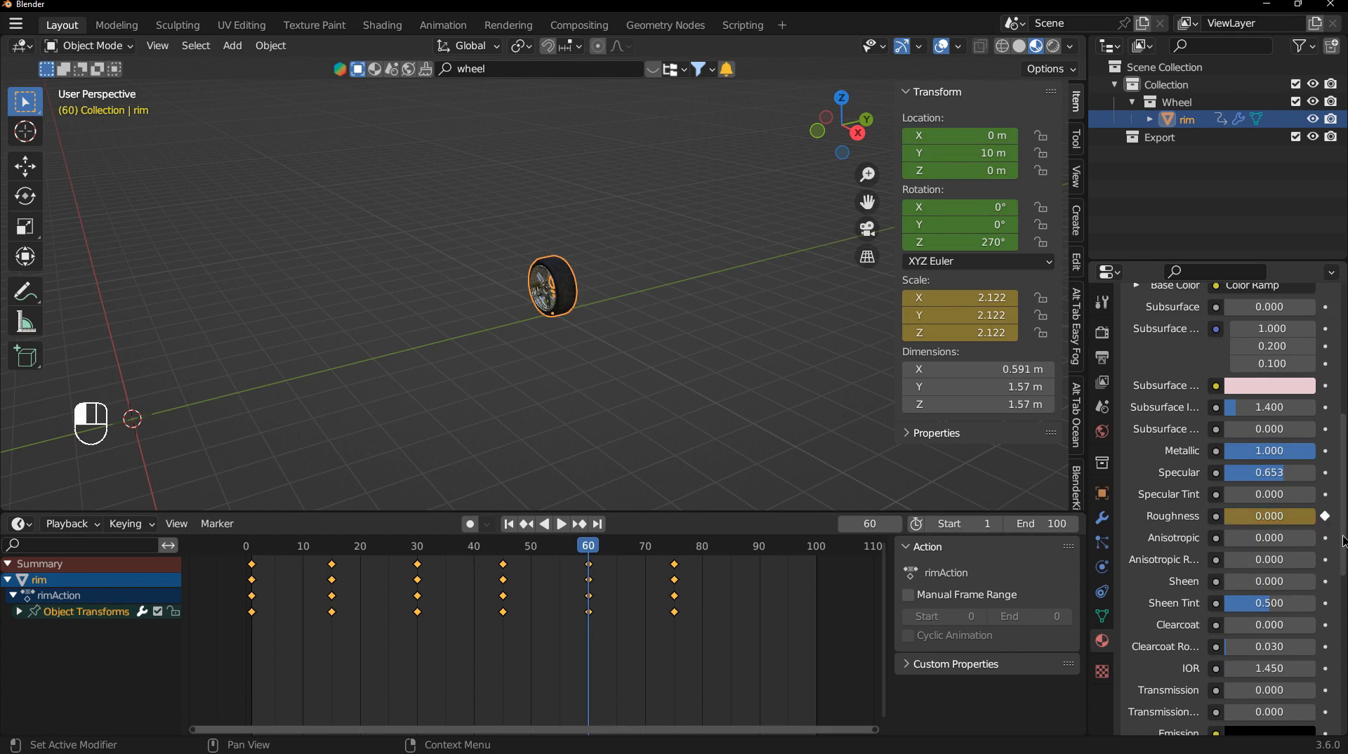
Play the animation from frame 1 and inspect the rim's material change on the enlarged wheel.
{"action": "left_click", "coordinate": [508, 524]}
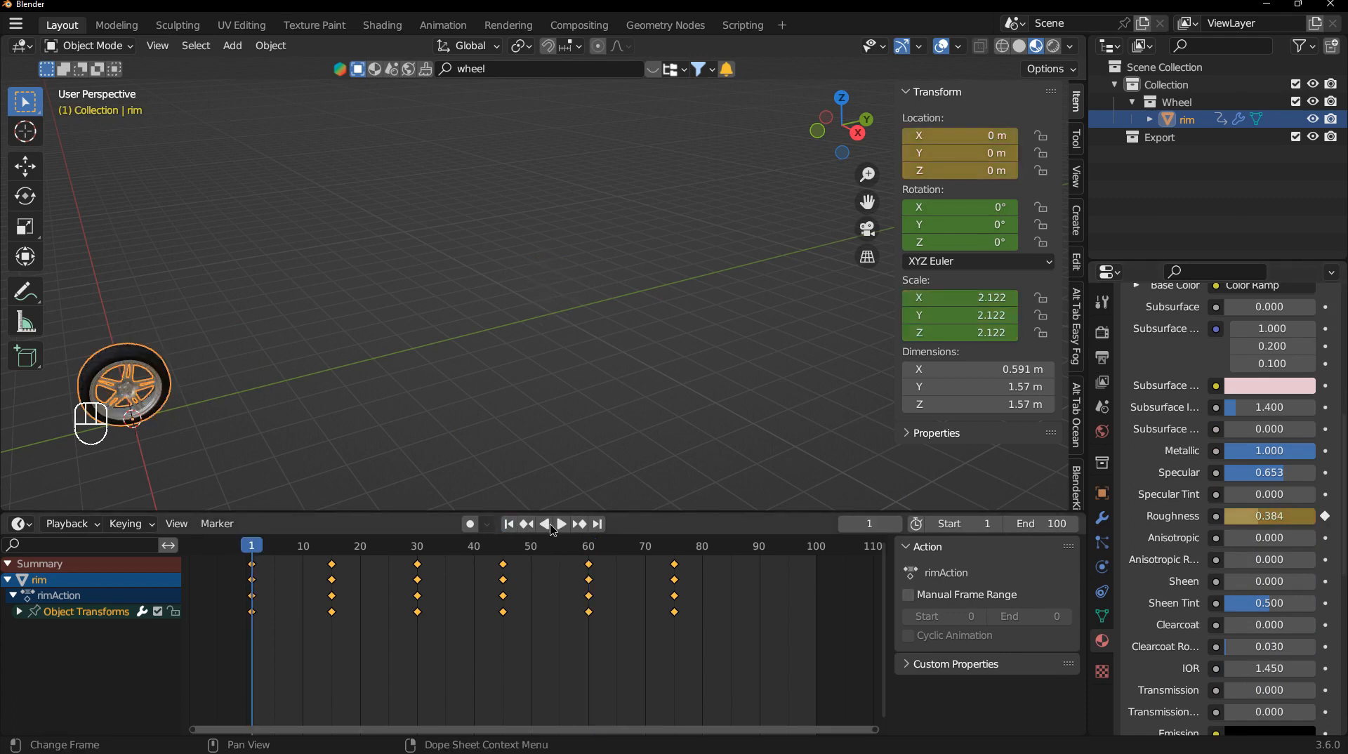
{"action": "left_click", "coordinate": [563, 524]}
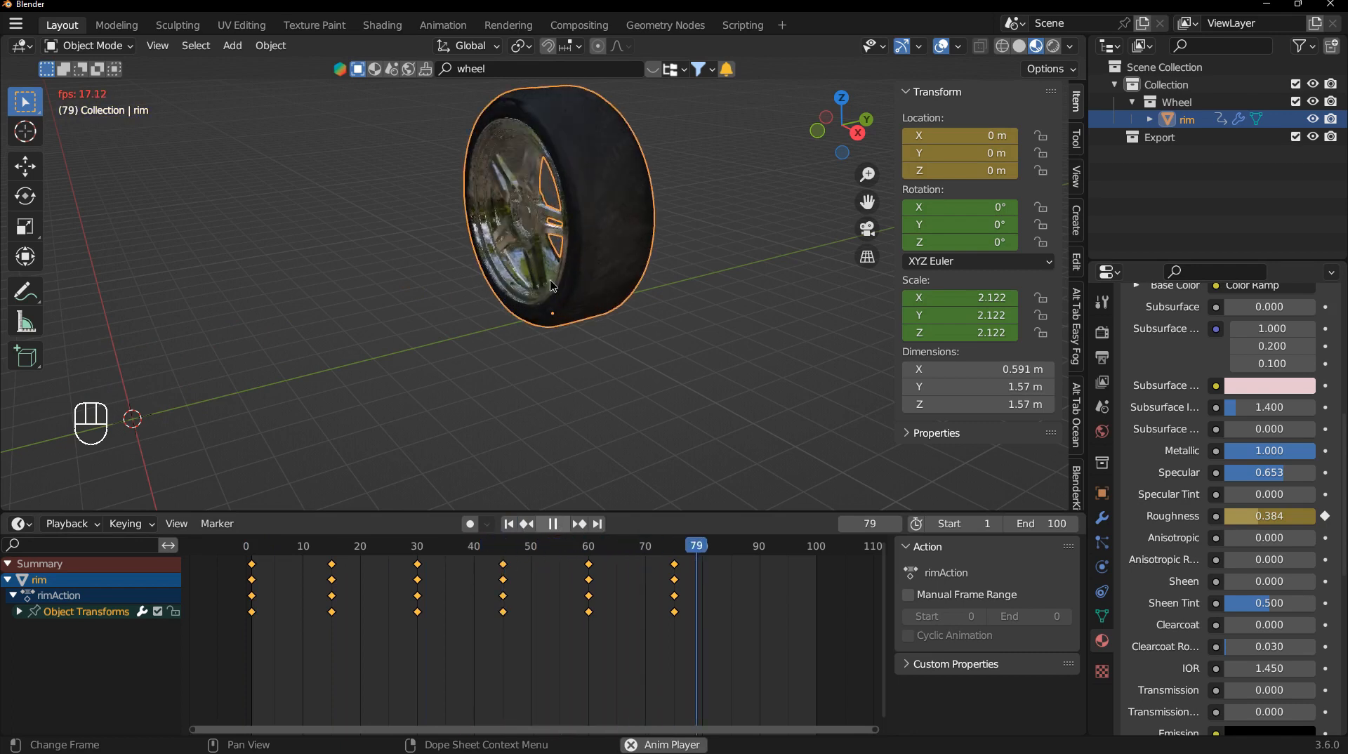
{"action": "key", "text": "space"}
{"action": "middle_click_drag", "start_coordinate": [553, 287], "coordinate": [493, 318]}
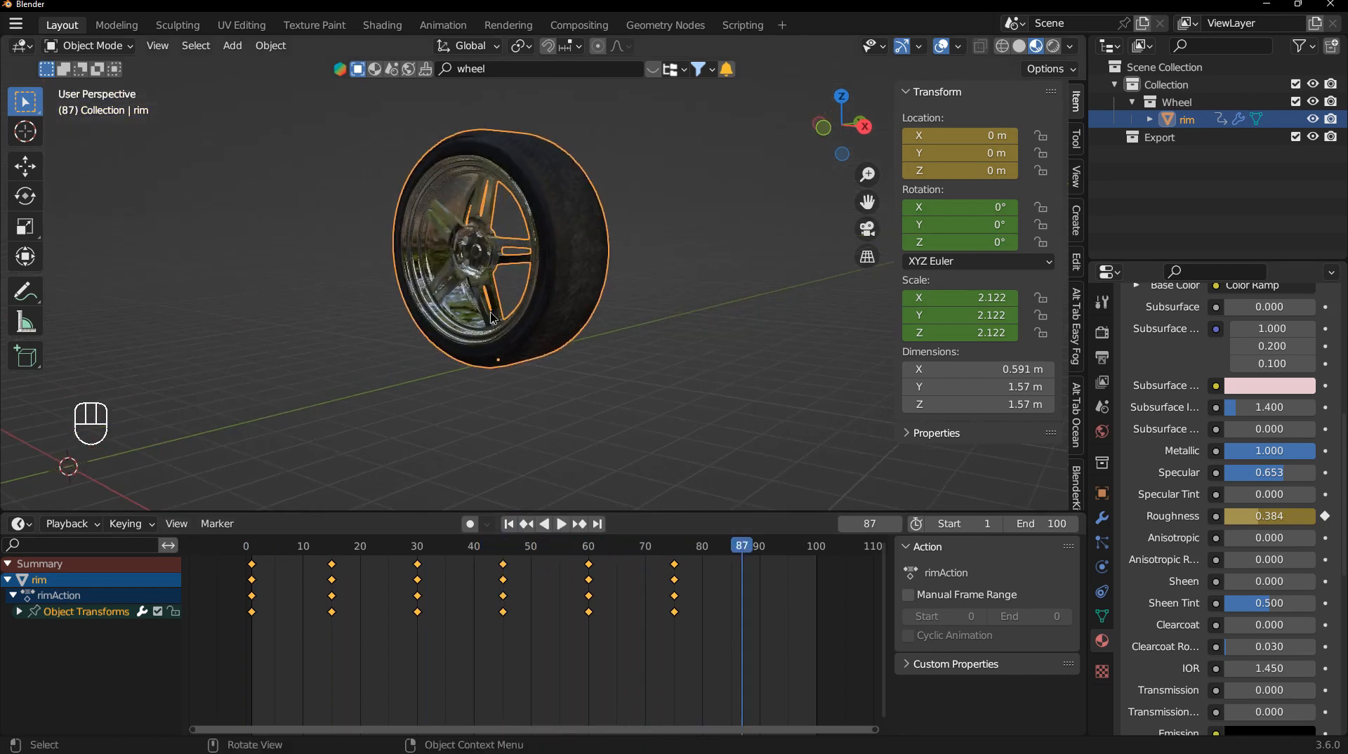
Return to frame 1, add a camera to the scene and look through it.
{"action": "left_click", "coordinate": [509, 527]}
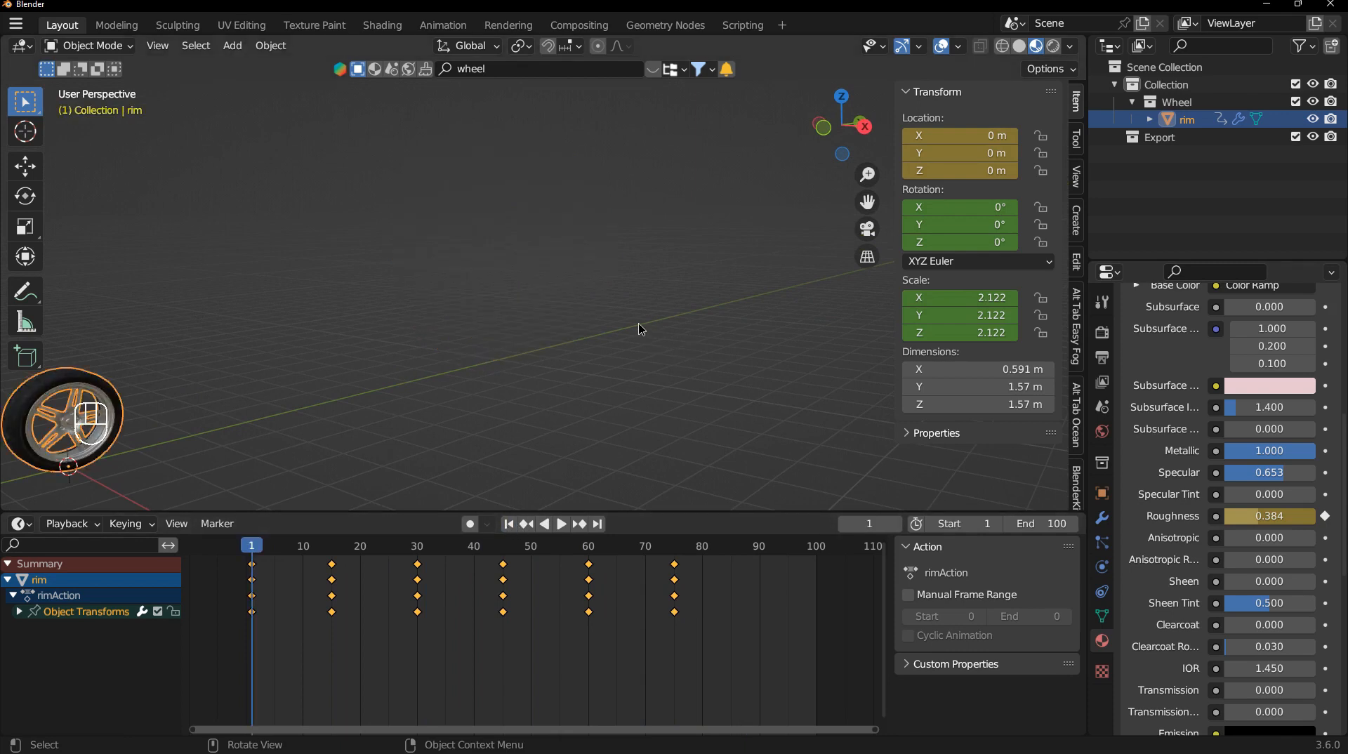
{"action": "middle_click_drag", "start_coordinate": [419, 376], "coordinate": [520, 379], "text": "shift"}
{"action": "left_click", "coordinate": [233, 46]}
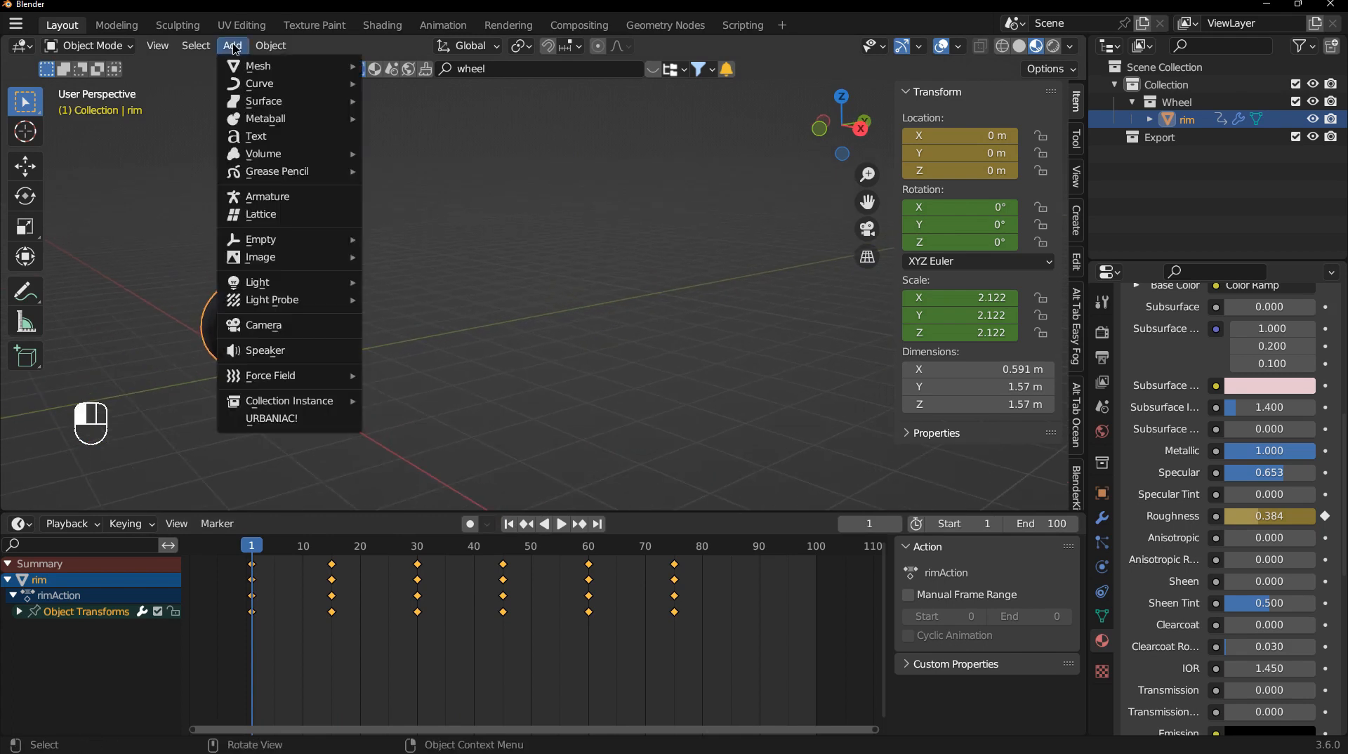
{"action": "left_click", "coordinate": [270, 325]}
{"action": "key", "text": "KP_0"}
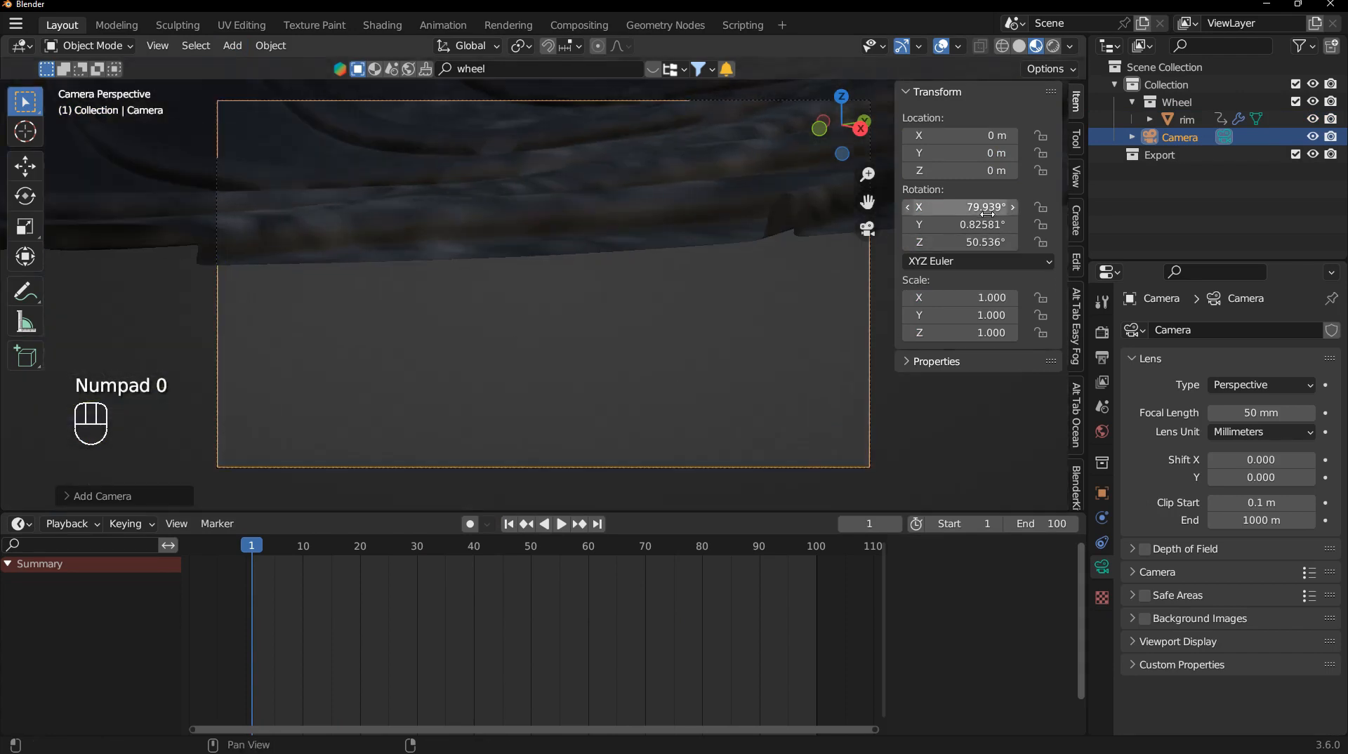
Lock the camera to the view and frame the whole wheel in the camera's left half at frame 1.
{"action": "left_click", "coordinate": [1076, 177]}
{"action": "left_click", "coordinate": [974, 309]}
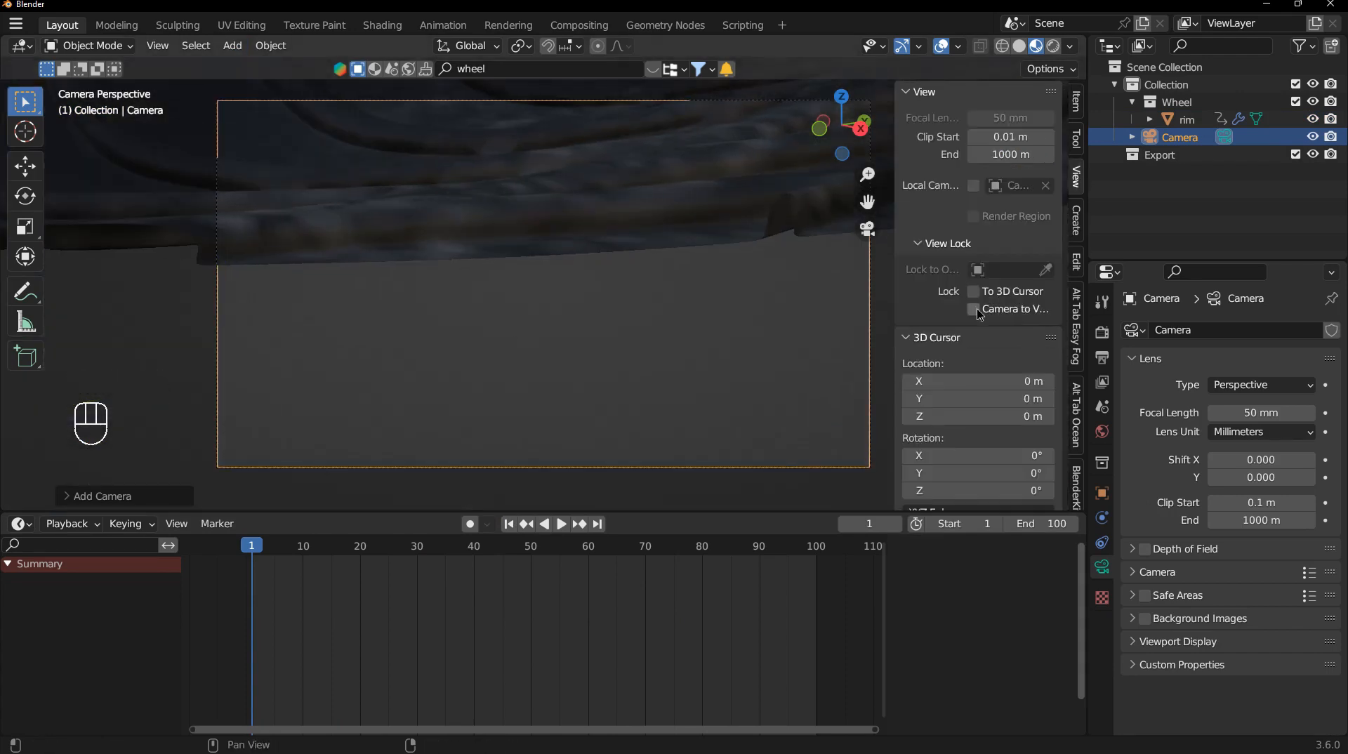
{"action": "scroll", "coordinate": [689, 328], "scroll_direction": "down", "scroll_amount": 5}
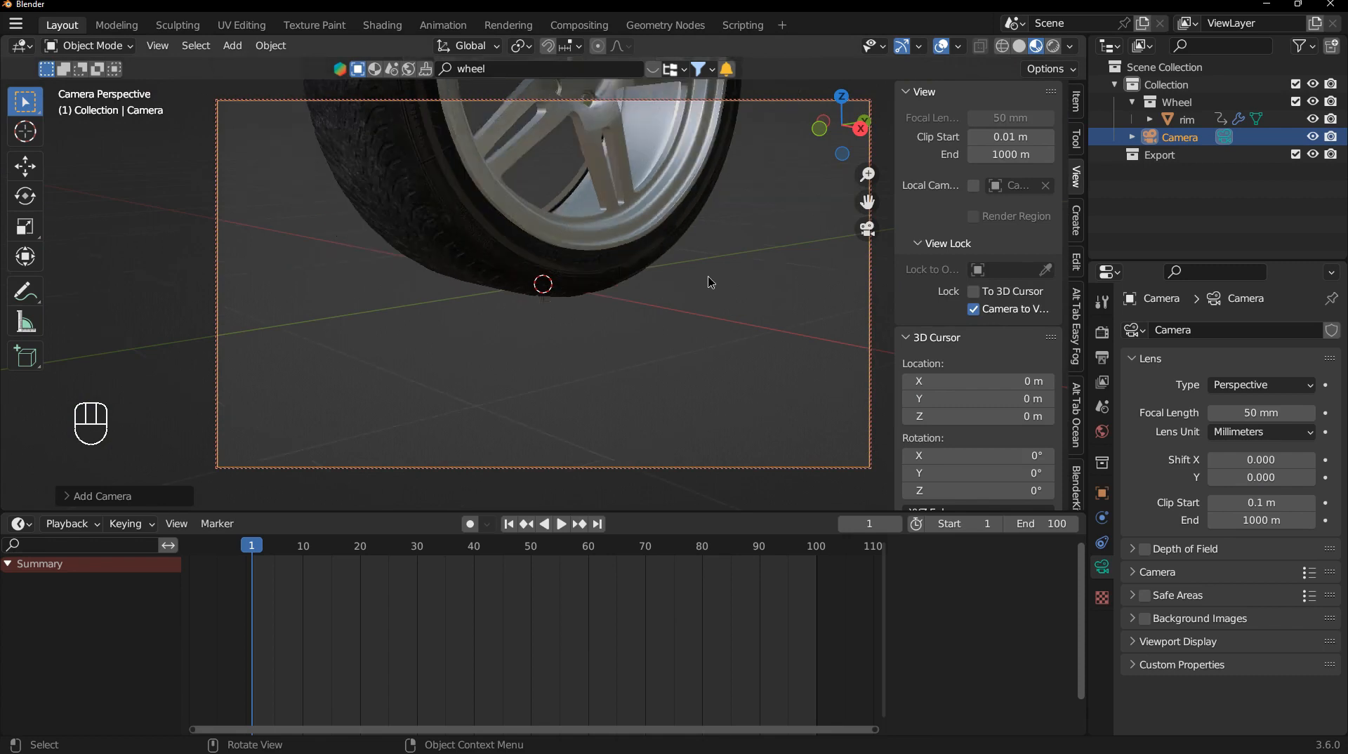
{"action": "mouse_move", "coordinate": [626, 373]}
{"action": "middle_mouse_down", "text": "shift"}
{"action": "mouse_move", "coordinate": [608, 355]}
{"action": "mouse_move", "coordinate": [593, 369]}
{"action": "mouse_move", "coordinate": [662, 337]}
{"action": "mouse_move", "coordinate": [602, 377]}
{"action": "middle_mouse_up", "text": "shift"}
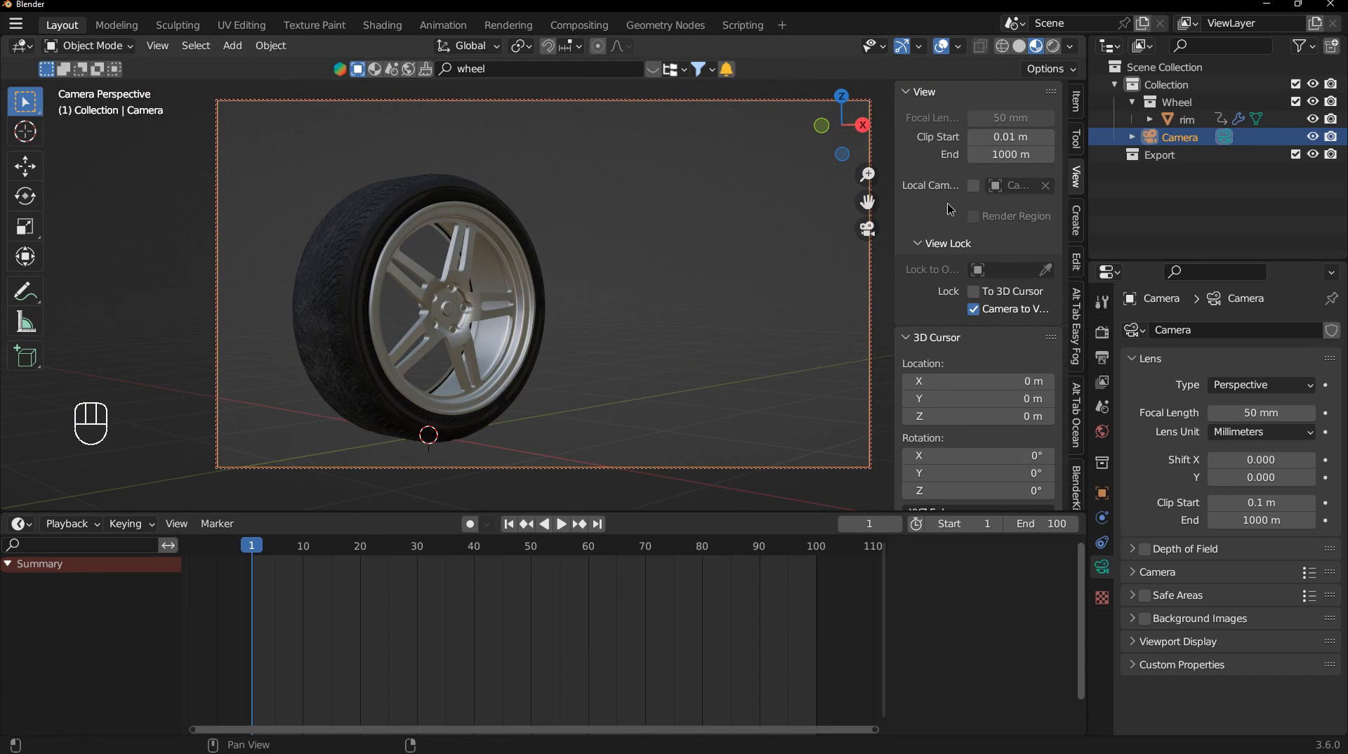
Insert a Location, Rotation & Scale keyframe for the camera at frame 1.
{"action": "left_click", "coordinate": [1075, 110]}
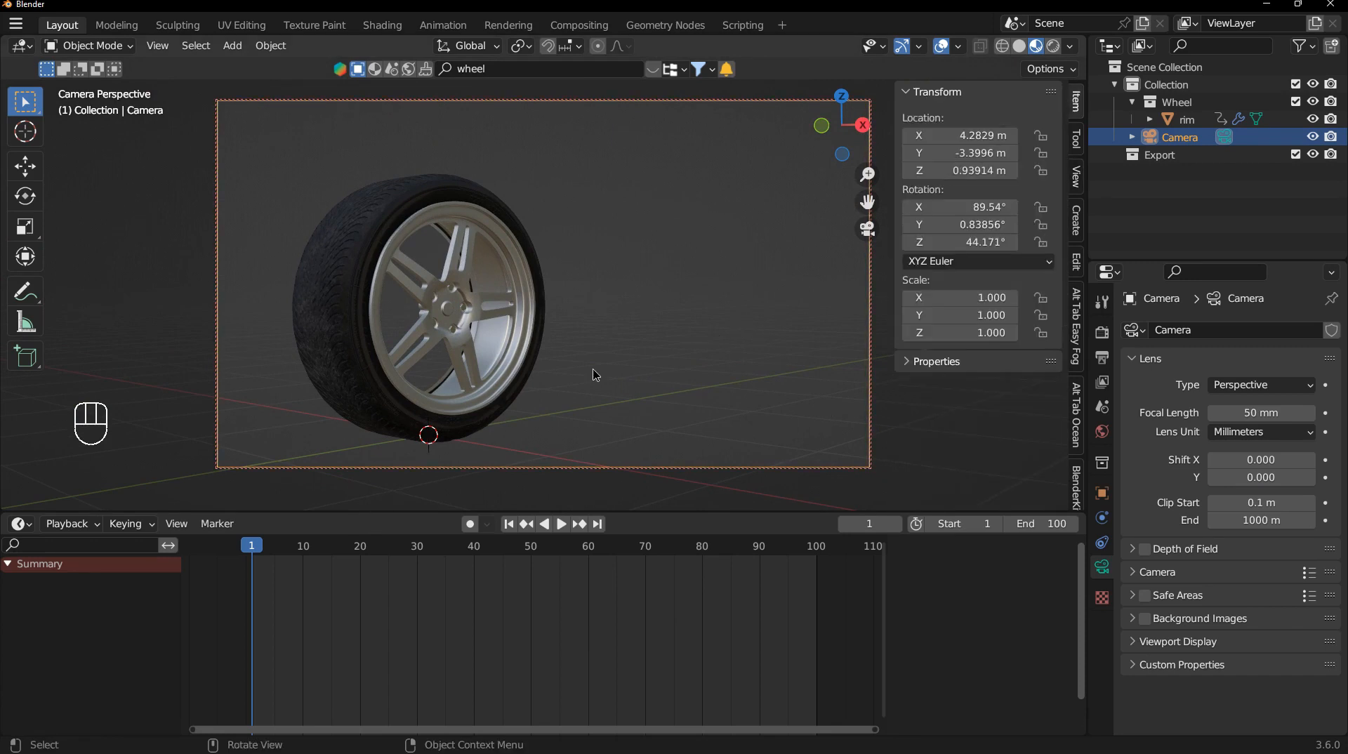
{"action": "key", "text": "i"}
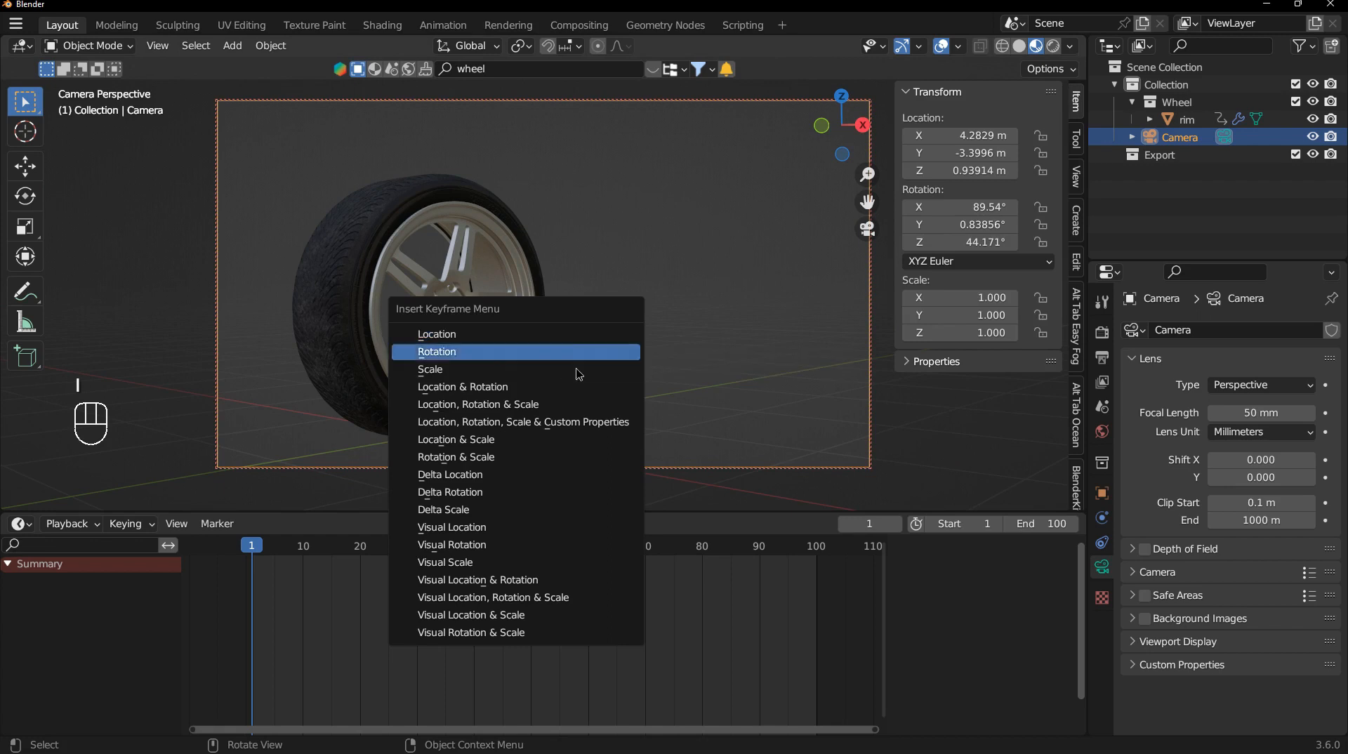
{"action": "left_click", "coordinate": [561, 411]}
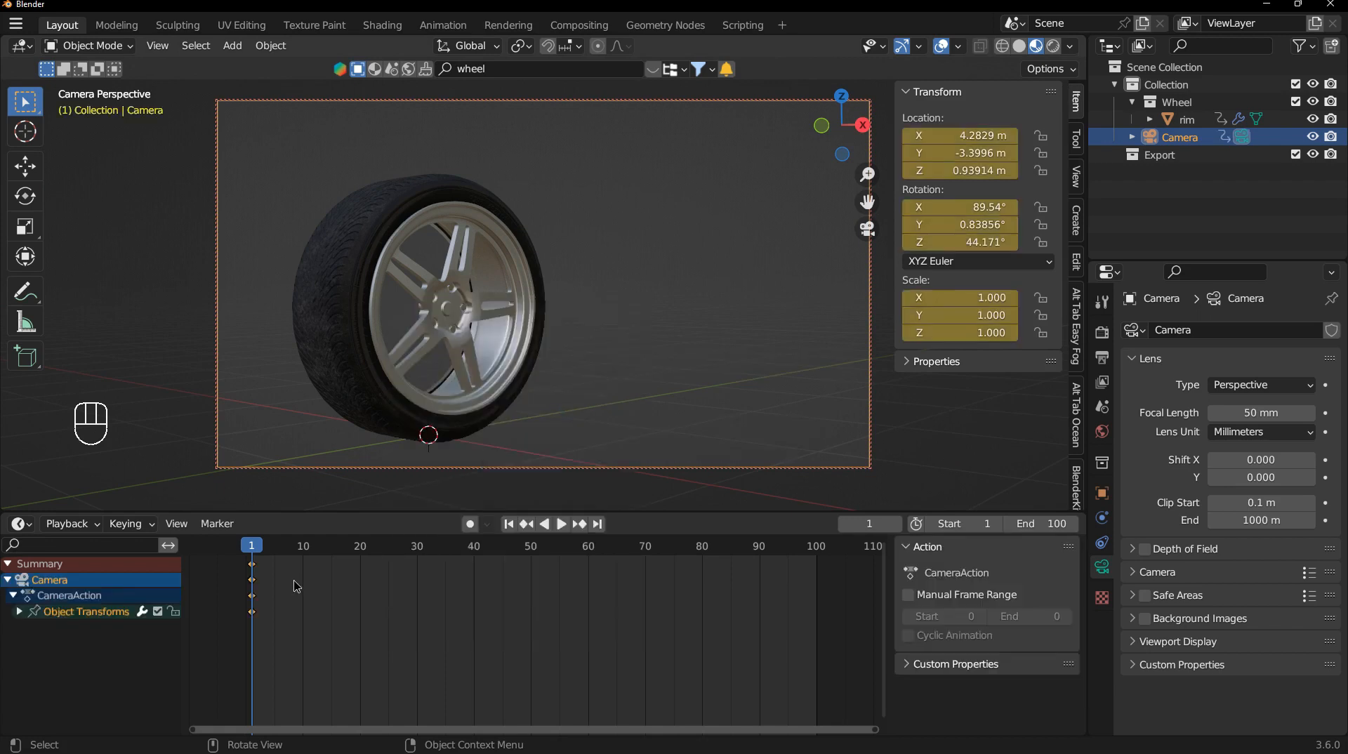
At frame 50, reframe the camera closer on the wheel's rim and insert a Location, Rotation & Scale keyframe.
{"action": "left_click_drag", "start_coordinate": [261, 553], "coordinate": [479, 552]}
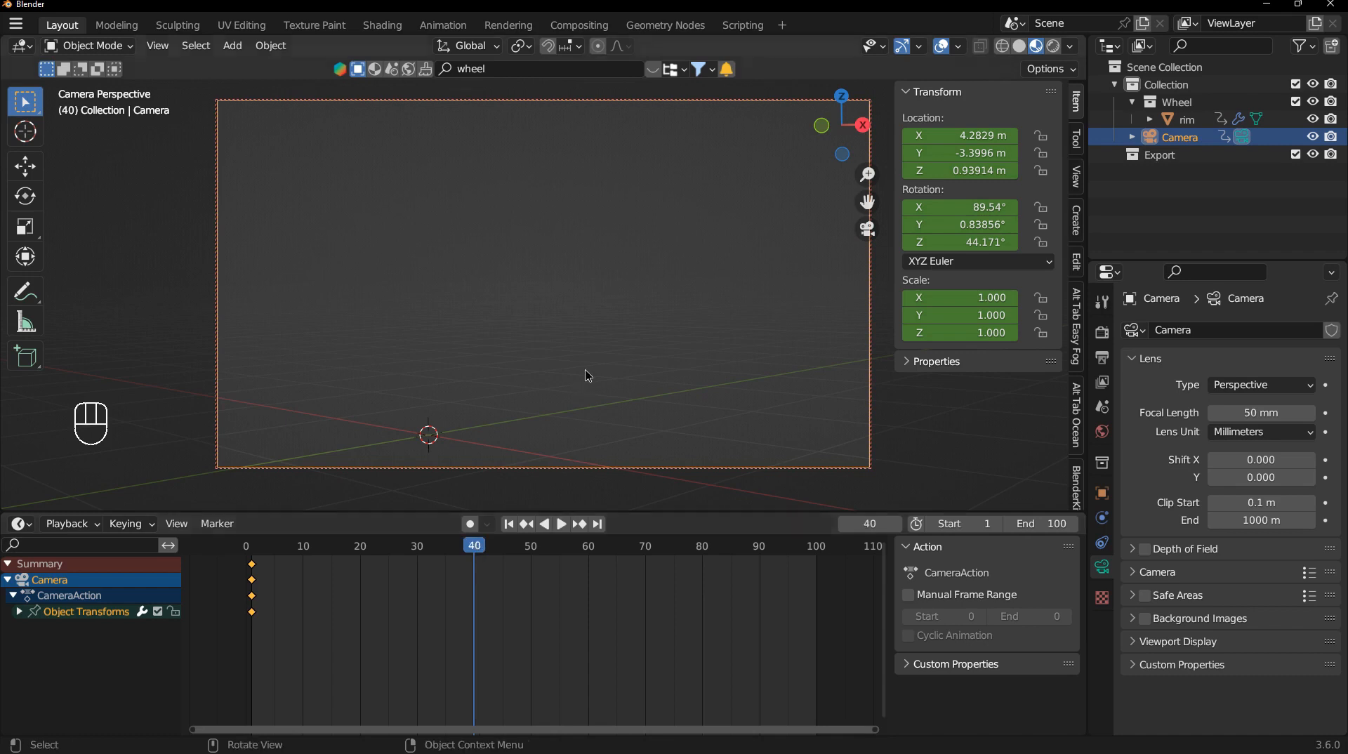
{"action": "mouse_move", "coordinate": [688, 364]}
{"action": "middle_mouse_down", "text": "shift"}
{"action": "mouse_move", "coordinate": [373, 376]}
{"action": "mouse_move", "coordinate": [542, 379]}
{"action": "mouse_move", "coordinate": [560, 346]}
{"action": "mouse_move", "coordinate": [685, 348]}
{"action": "middle_mouse_up", "text": "shift"}
{"action": "left_click_drag", "start_coordinate": [484, 547], "coordinate": [547, 556]}
{"action": "left_click_drag", "start_coordinate": [600, 508], "coordinate": [616, 469]}
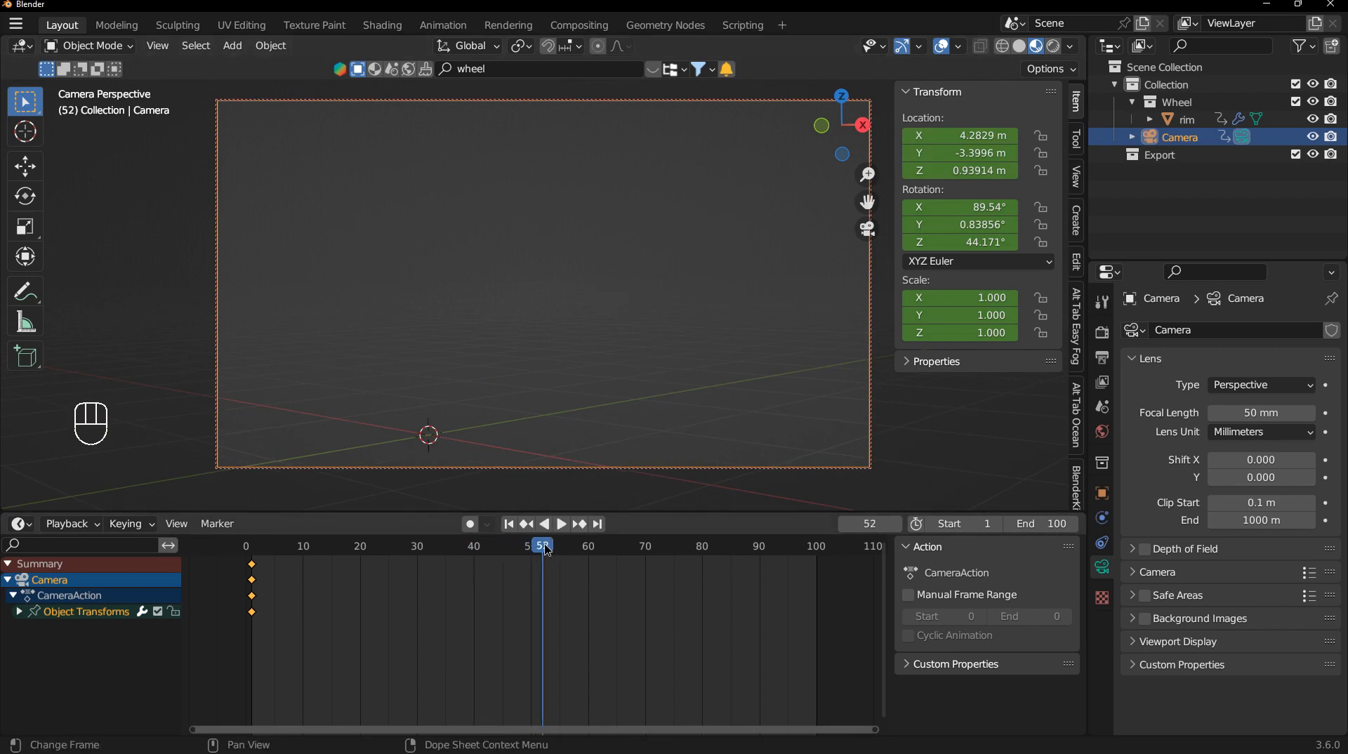
{"action": "middle_click_drag", "start_coordinate": [440, 377], "coordinate": [369, 292], "text": "shift"}
{"action": "scroll", "coordinate": [682, 327], "scroll_direction": "up", "scroll_amount": 4}
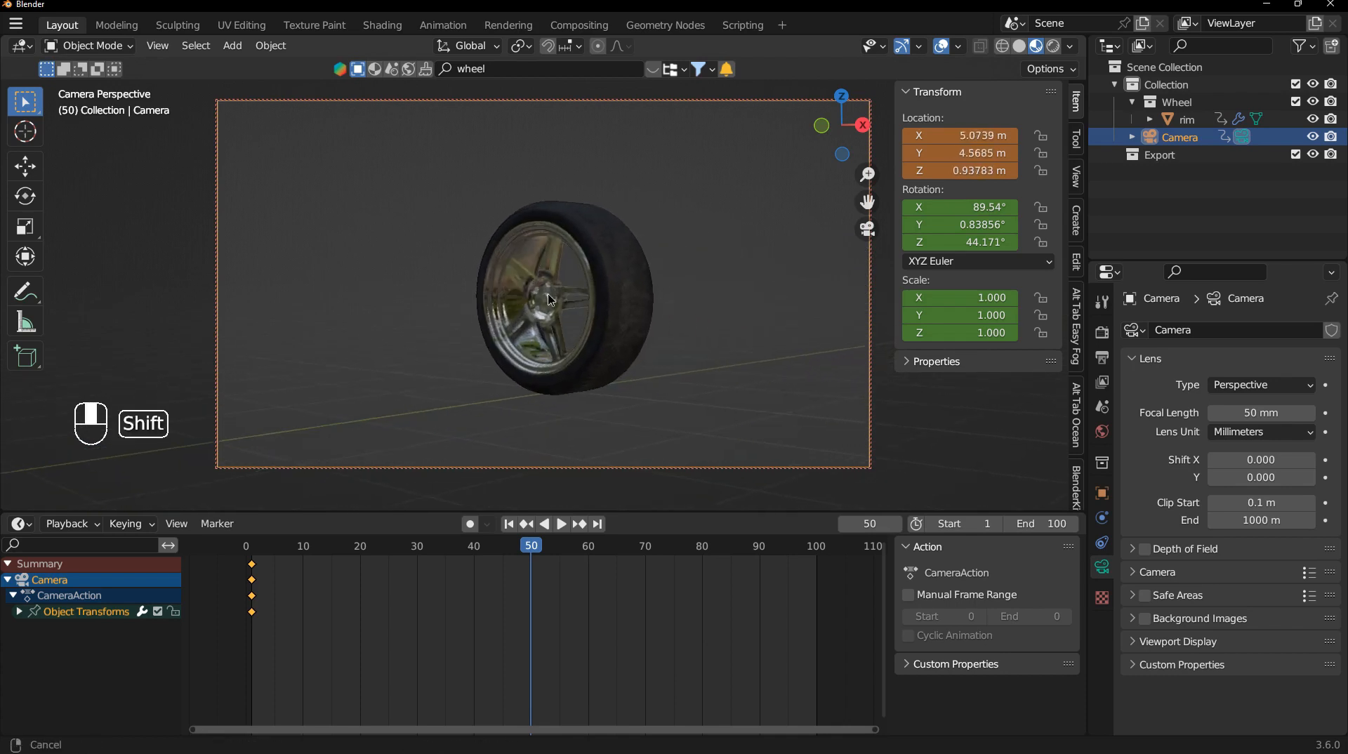
{"action": "scroll", "coordinate": [630, 394], "scroll_direction": "up", "scroll_amount": 4}
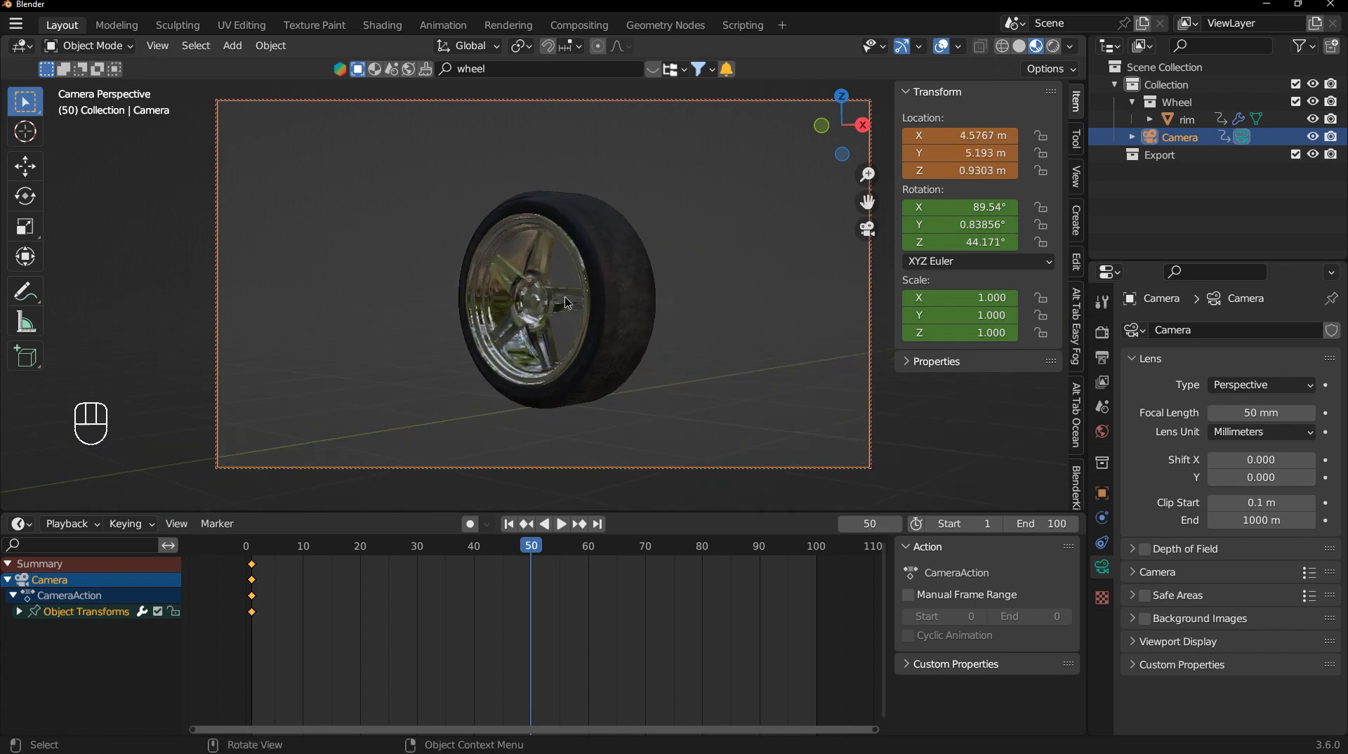
{"action": "middle_click_drag", "start_coordinate": [630, 393], "coordinate": [557, 294]}
{"action": "key", "text": "i"}
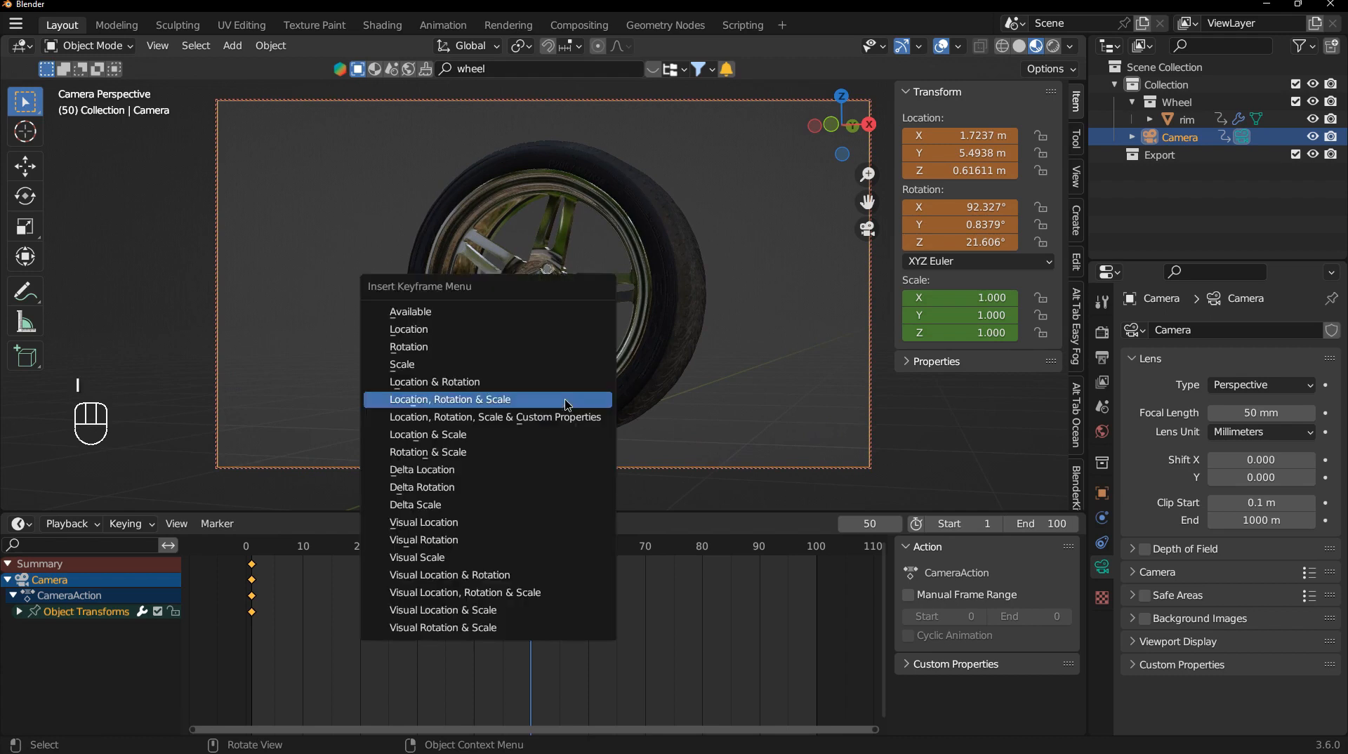
{"action": "left_click", "coordinate": [567, 405]}
Play the animation from frame 1 to check the camera movement between the keyframes, and stop playback.
{"action": "left_click", "coordinate": [525, 526]}
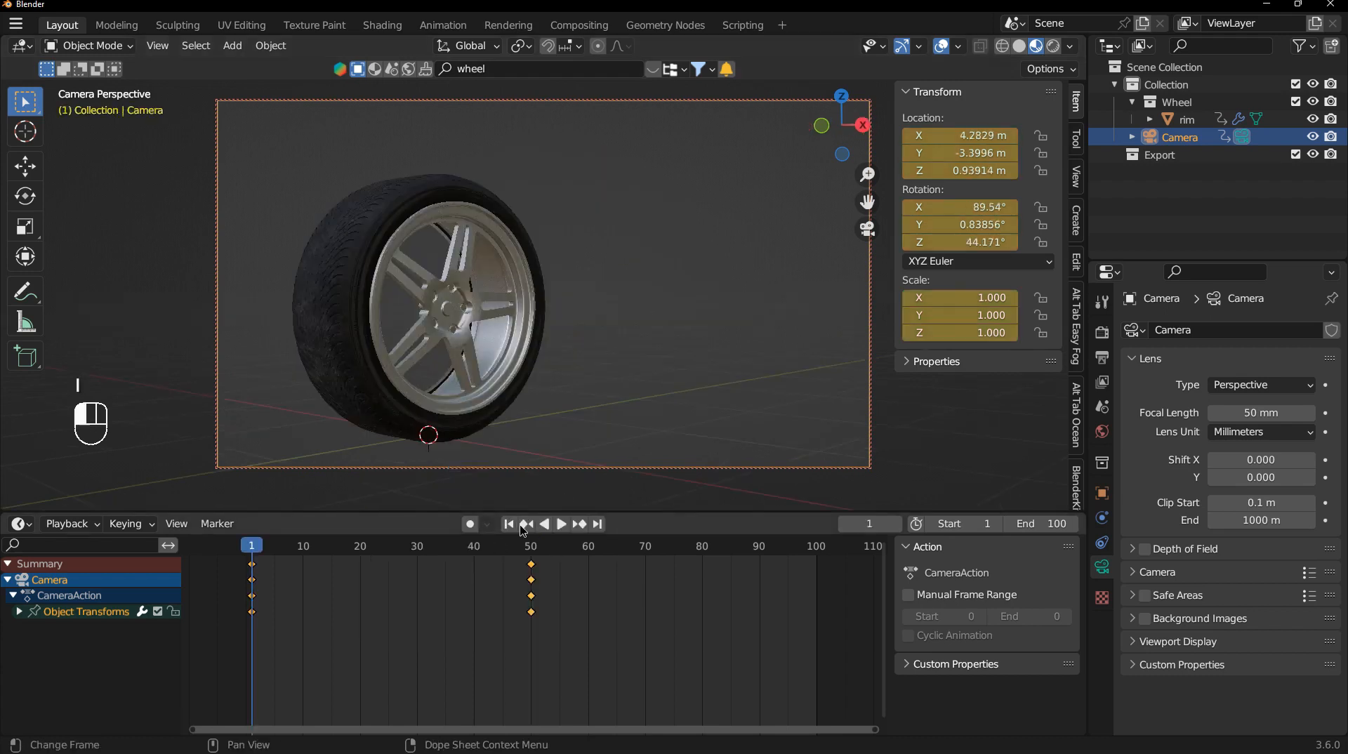
{"action": "left_click", "coordinate": [566, 526]}
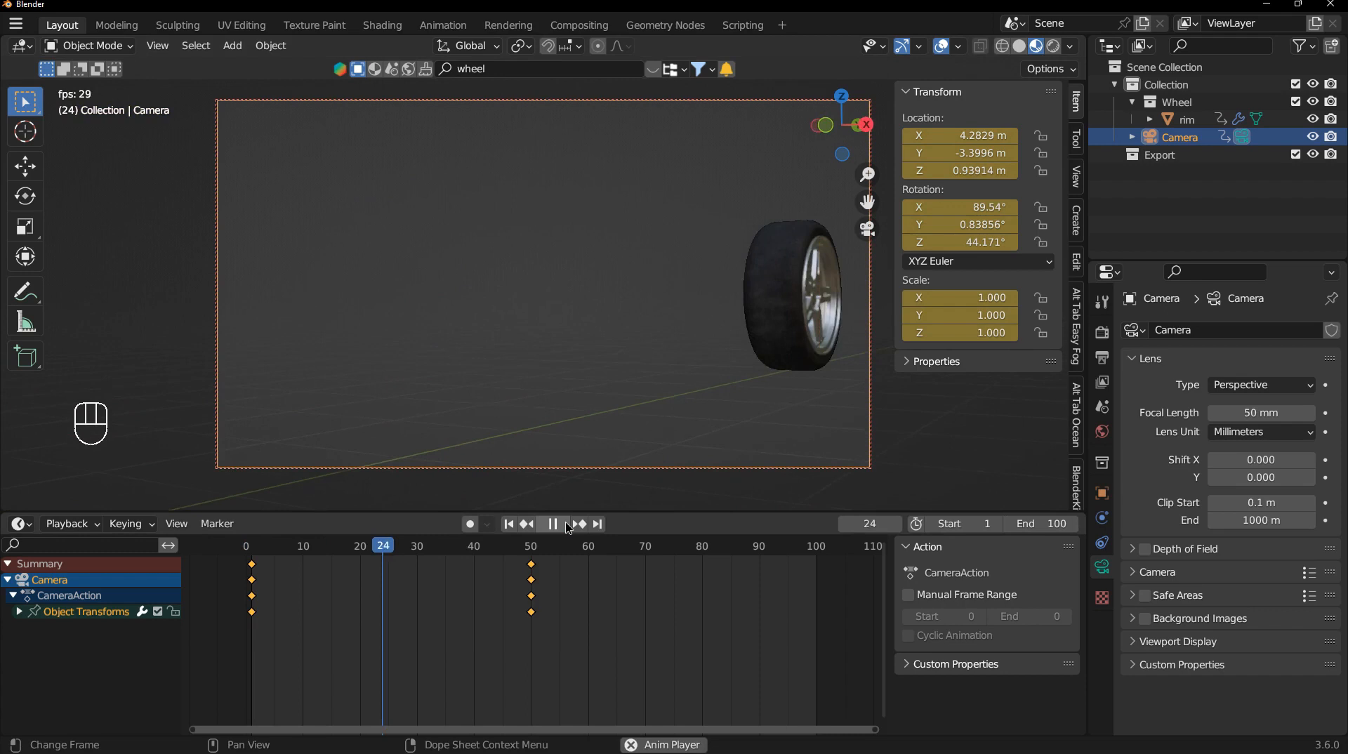
{"action": "key", "text": "space"}
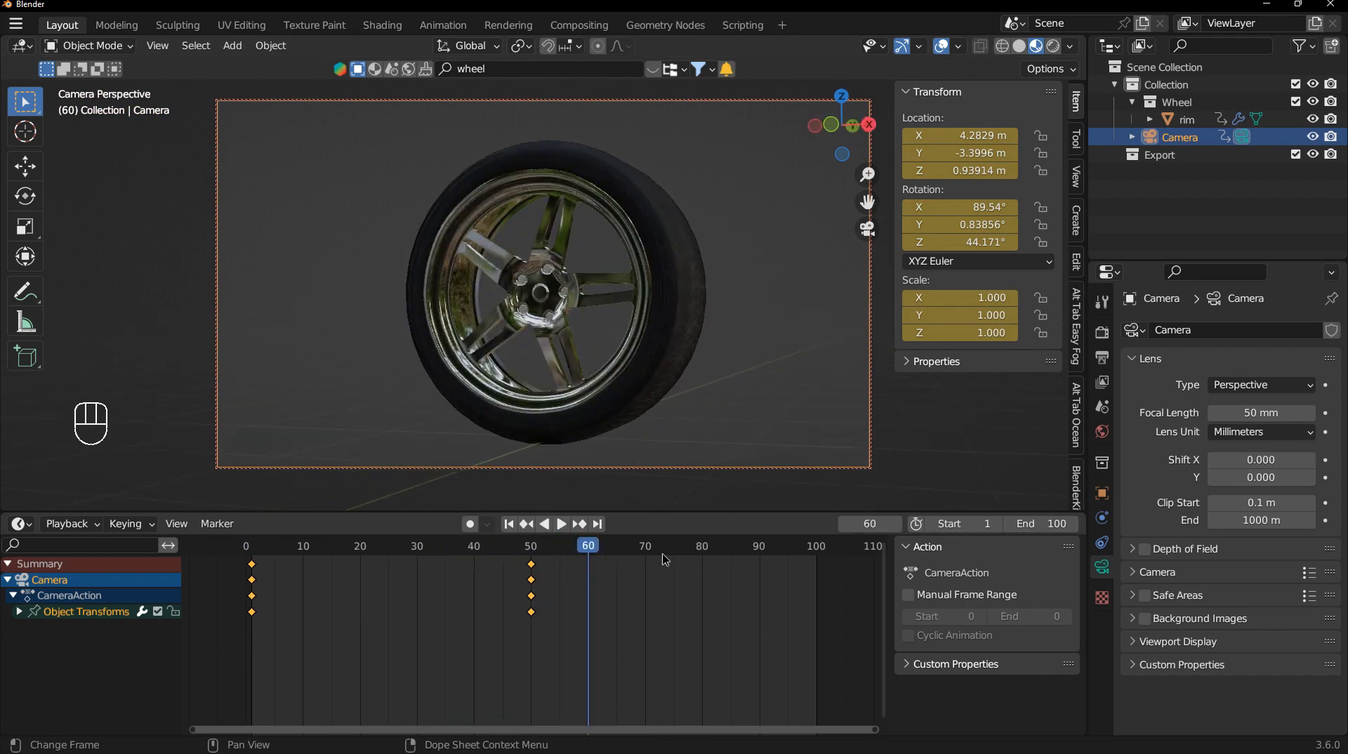
Insert a Location, Rotation & Scale keyframe at frame 60 to hold the camera's frame 50 position.
{"action": "key", "text": "space"}
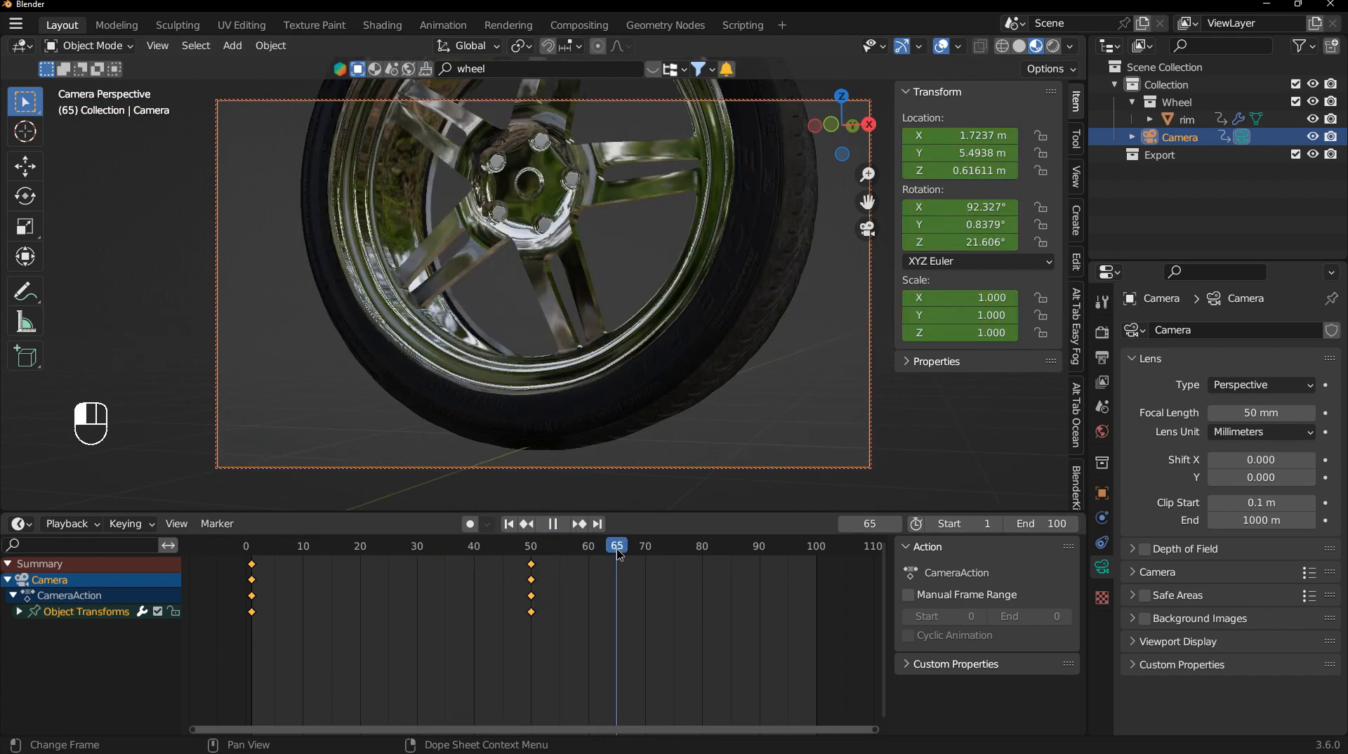
{"action": "key", "text": "Escape"}
{"action": "key", "text": "i"}
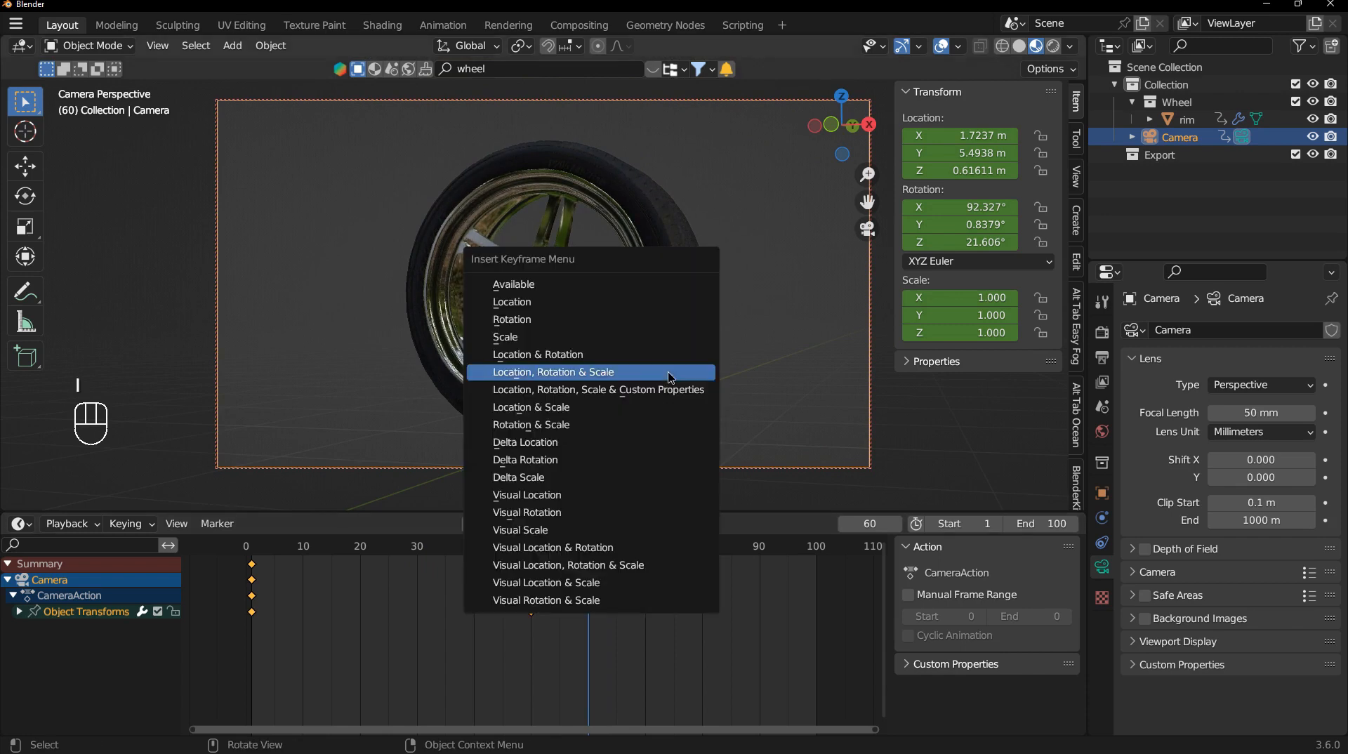
{"action": "left_click", "coordinate": [671, 378]}
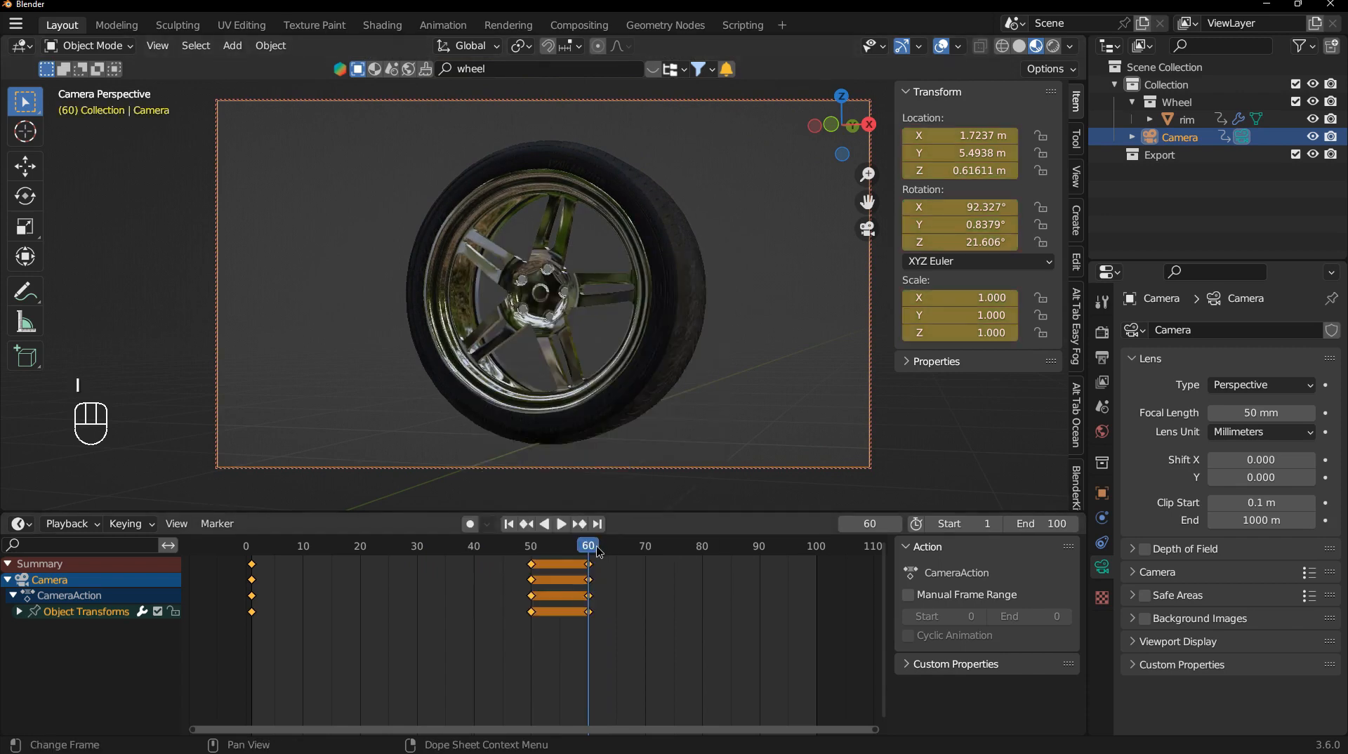
At frame 80, reframe the camera on the enlarged wheel from a lower angle and insert a Location, Rotation & Scale keyframe.
{"action": "key", "text": "space"}
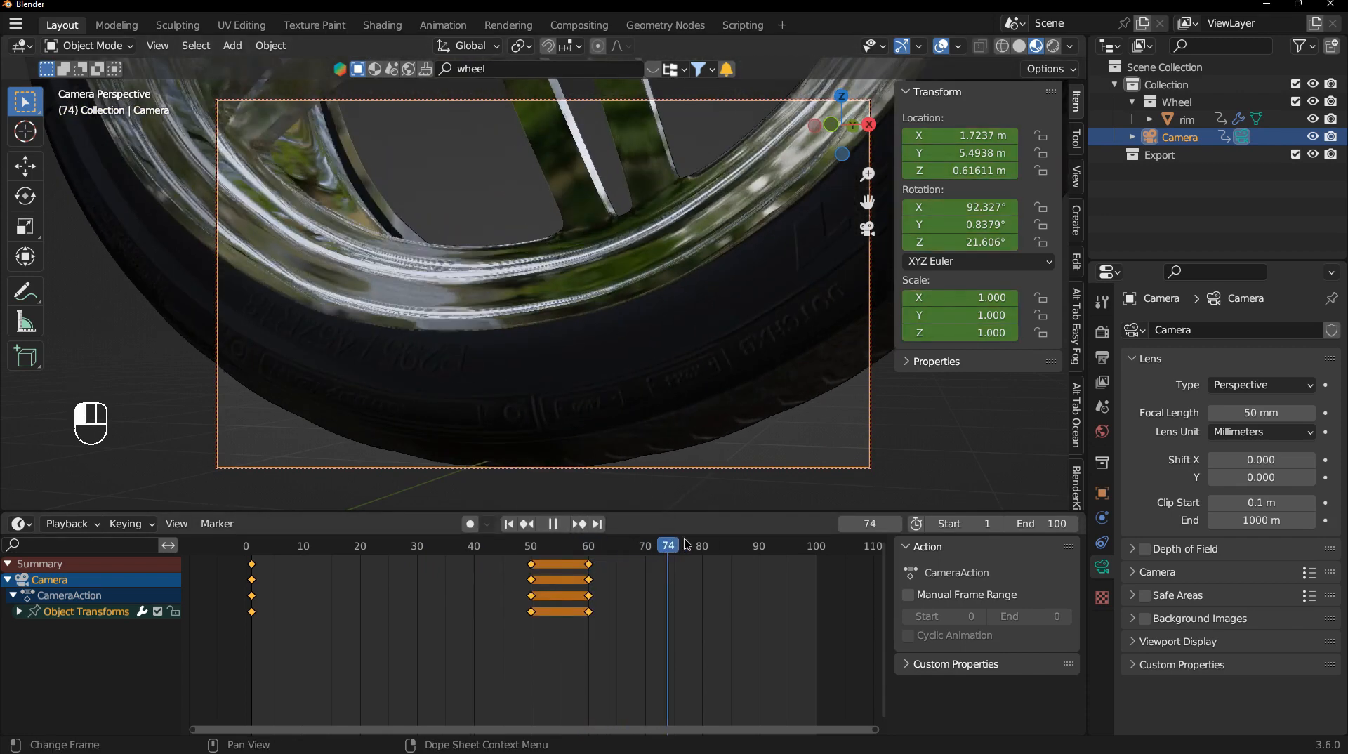
{"action": "scroll", "coordinate": [624, 340], "scroll_direction": "down", "scroll_amount": 8}
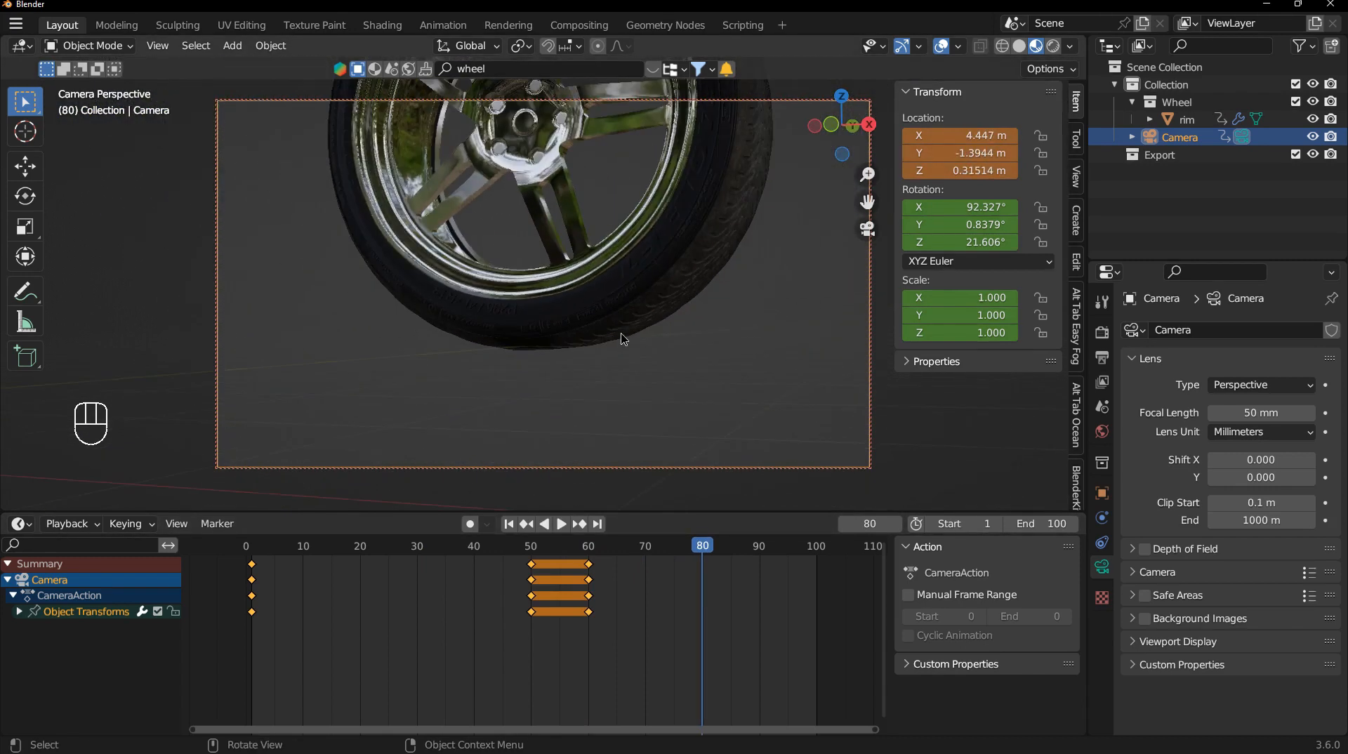
{"action": "scroll", "coordinate": [624, 340], "scroll_direction": "down", "scroll_amount": 3}
{"action": "middle_click_drag", "start_coordinate": [611, 277], "coordinate": [583, 281], "text": "shift"}
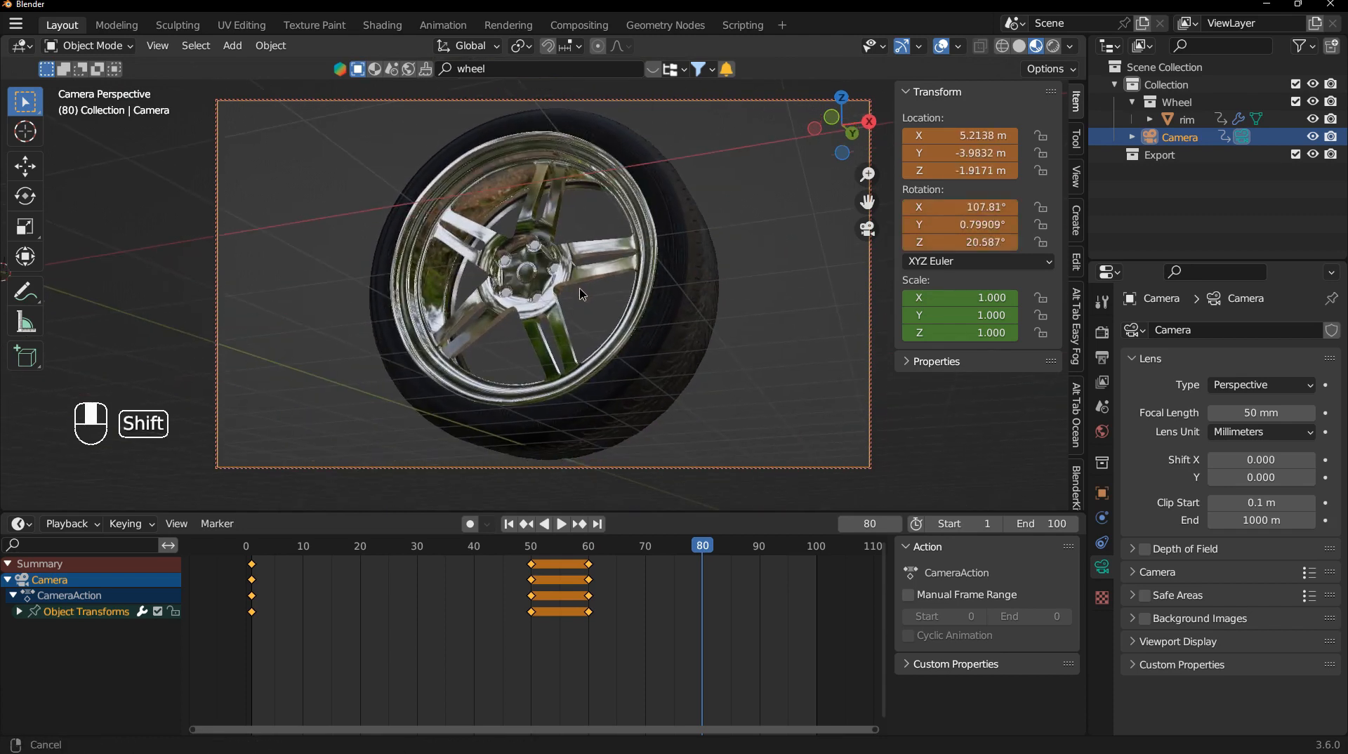
{"action": "key", "text": "i"}
{"action": "left_click", "coordinate": [734, 391]}
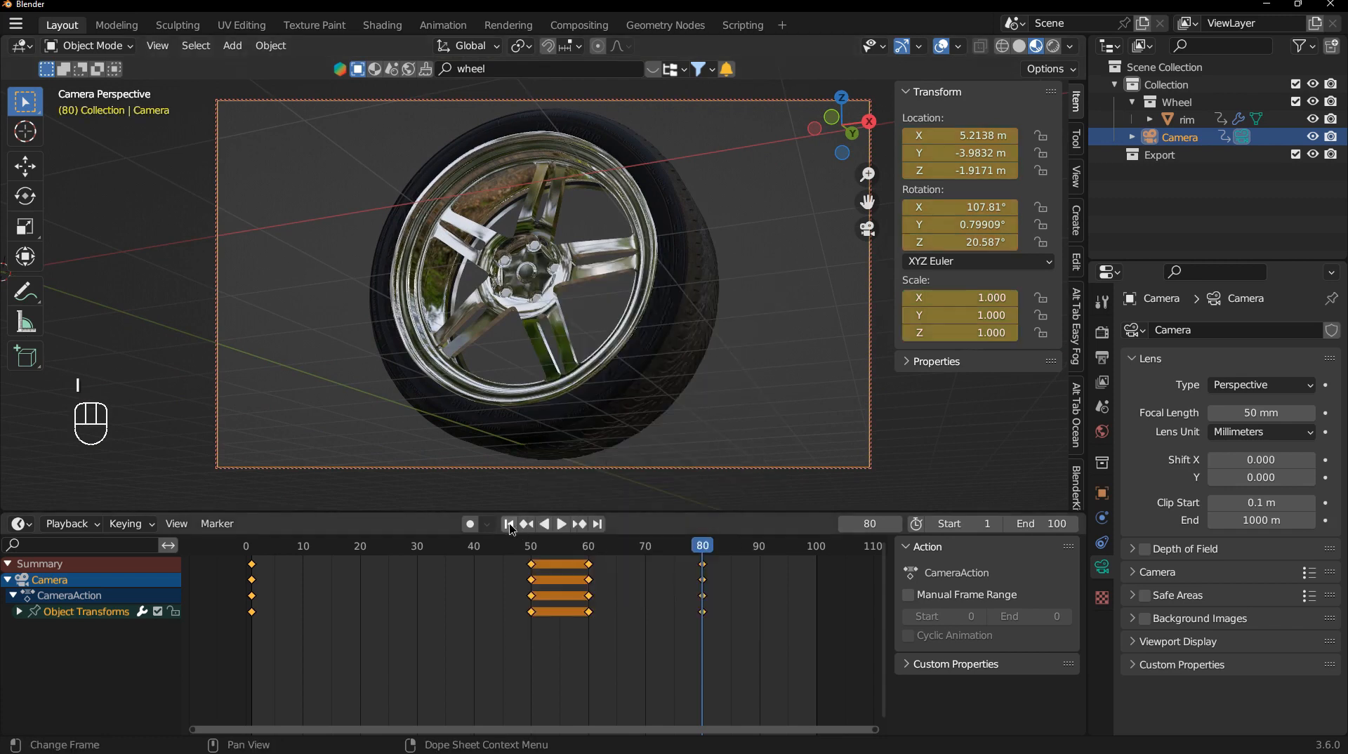
Play the finished camera animation from frame 1, stop playback and return to the first frame.
{"action": "left_click", "coordinate": [509, 524]}
{"action": "left_click", "coordinate": [561, 524]}
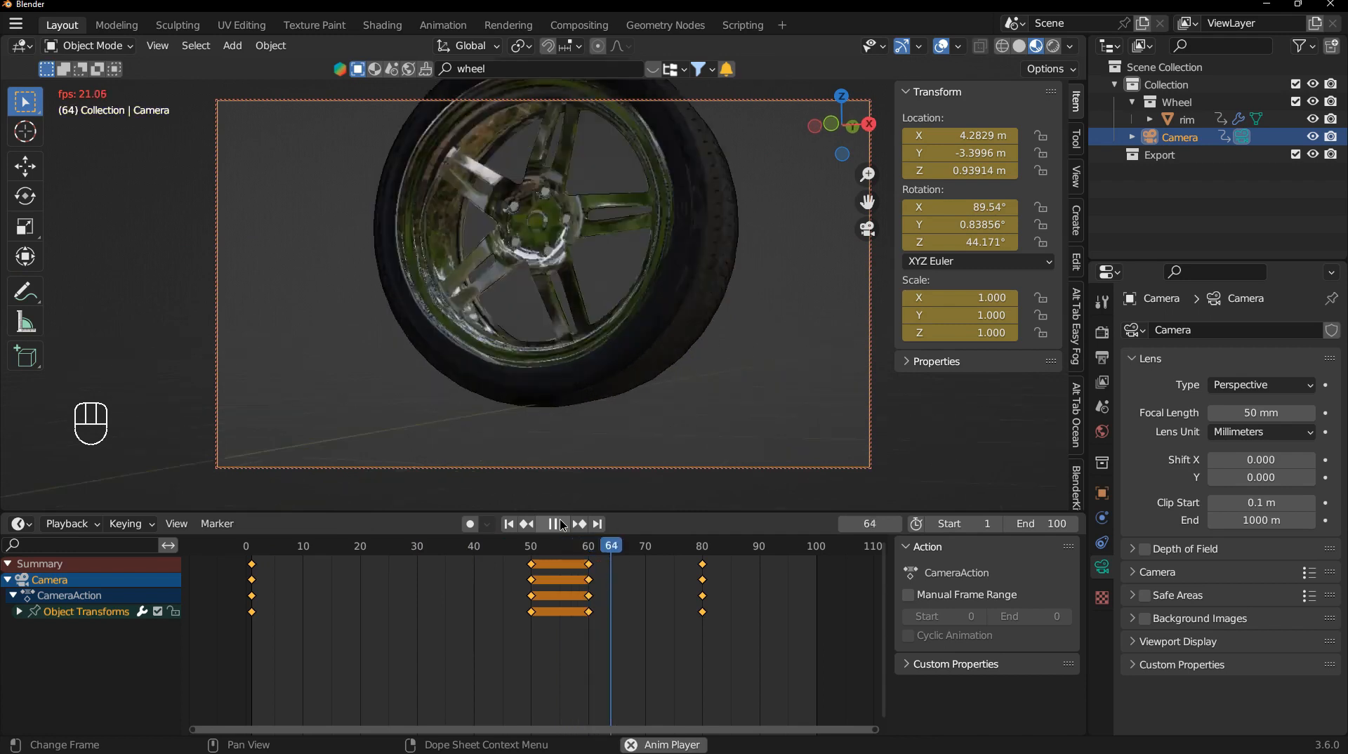
{"action": "left_click", "coordinate": [558, 525]}
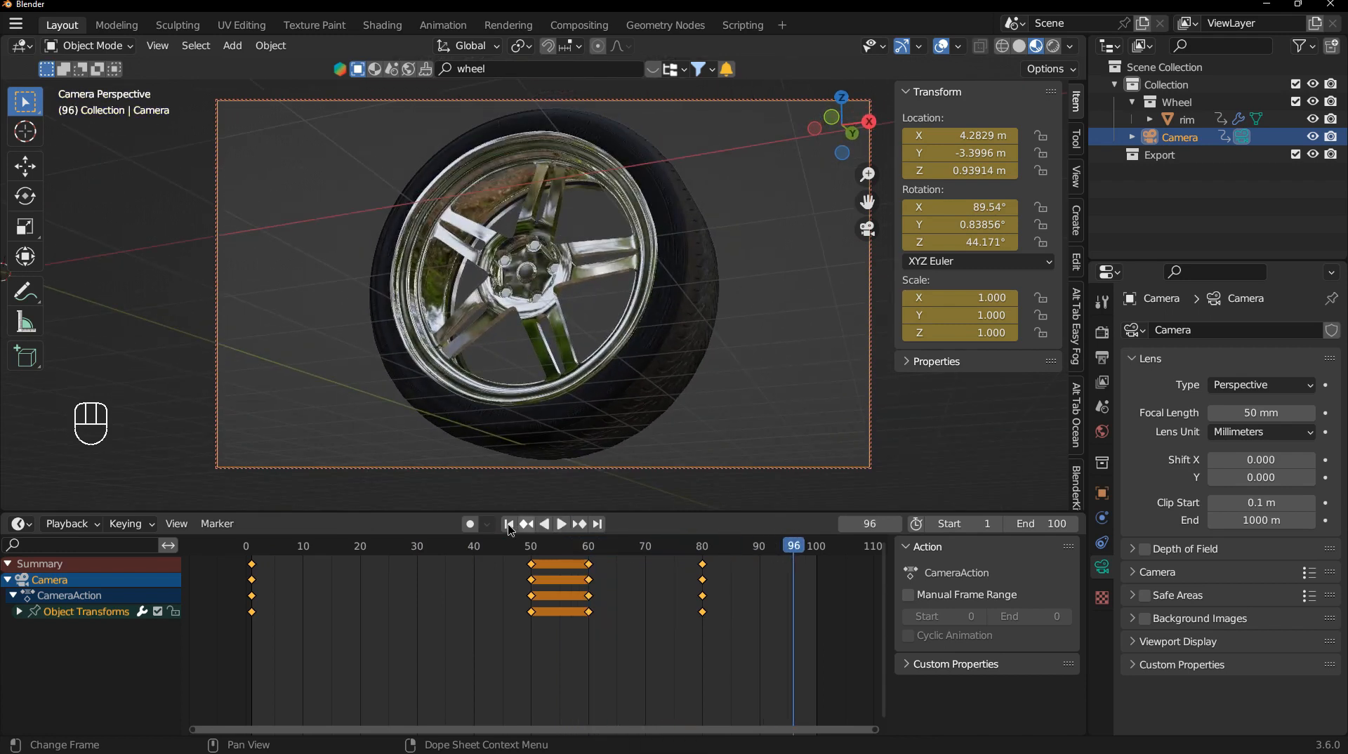
{"action": "left_click", "coordinate": [510, 525]}
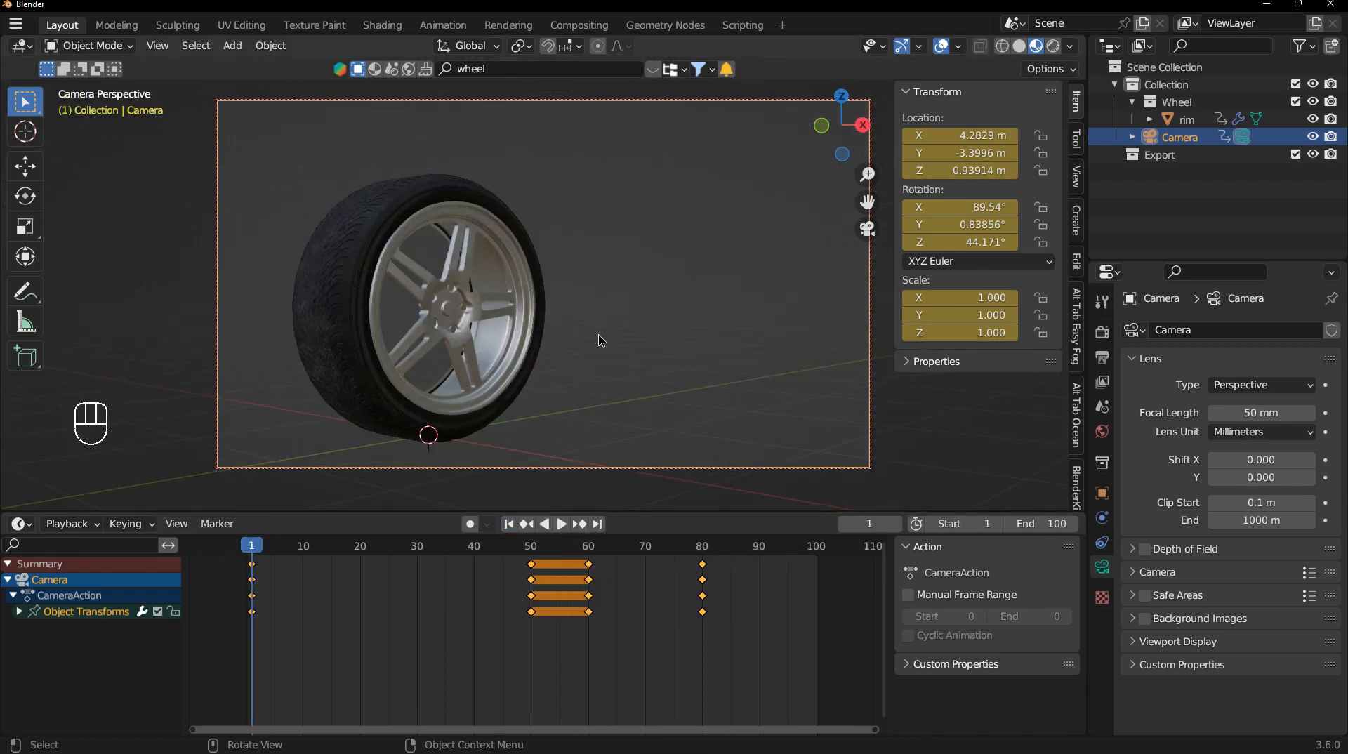
Set the scene's output file format to FFmpeg Video.
{"action": "left_click", "coordinate": [1102, 360]}
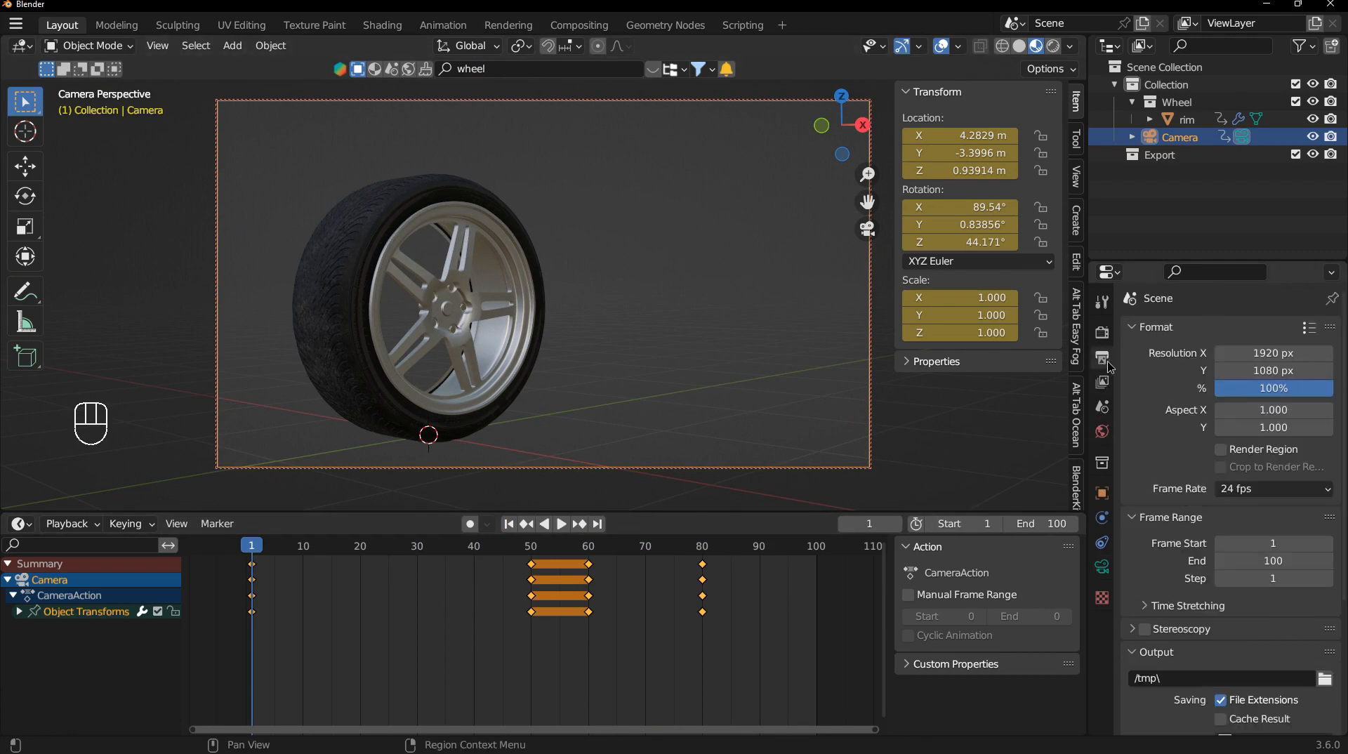
{"action": "scroll", "coordinate": [1264, 551], "scroll_direction": "down", "scroll_amount": 3}
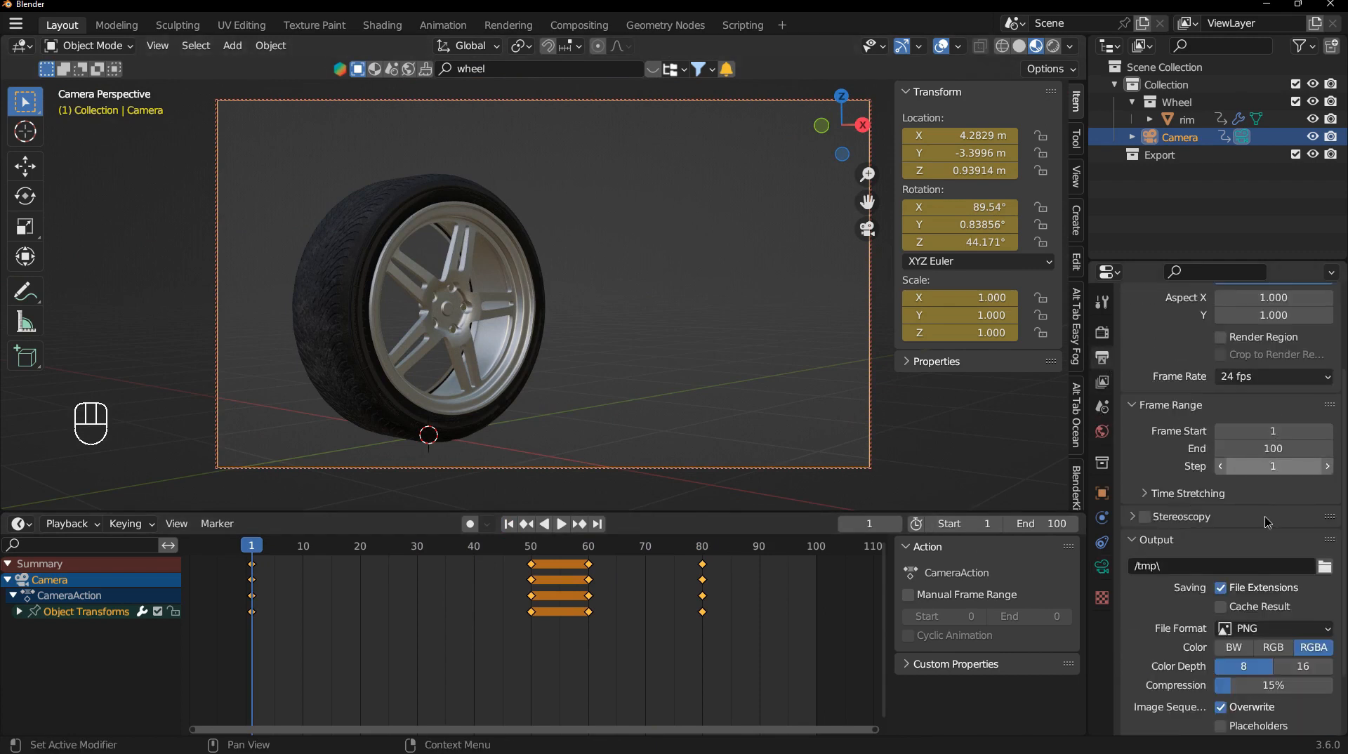
{"action": "scroll", "coordinate": [1267, 563], "scroll_direction": "down", "scroll_amount": 3}
{"action": "left_click", "coordinate": [1267, 562]}
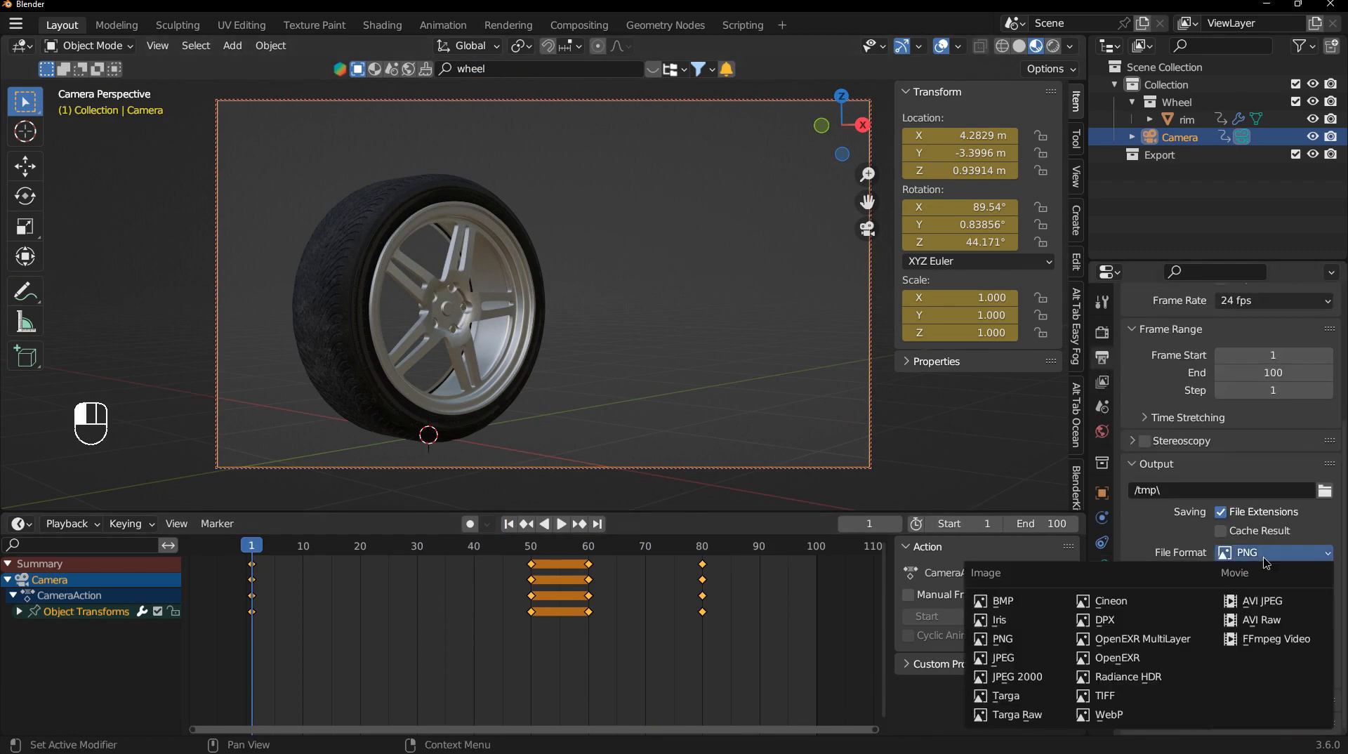
{"action": "left_click", "coordinate": [1264, 639]}
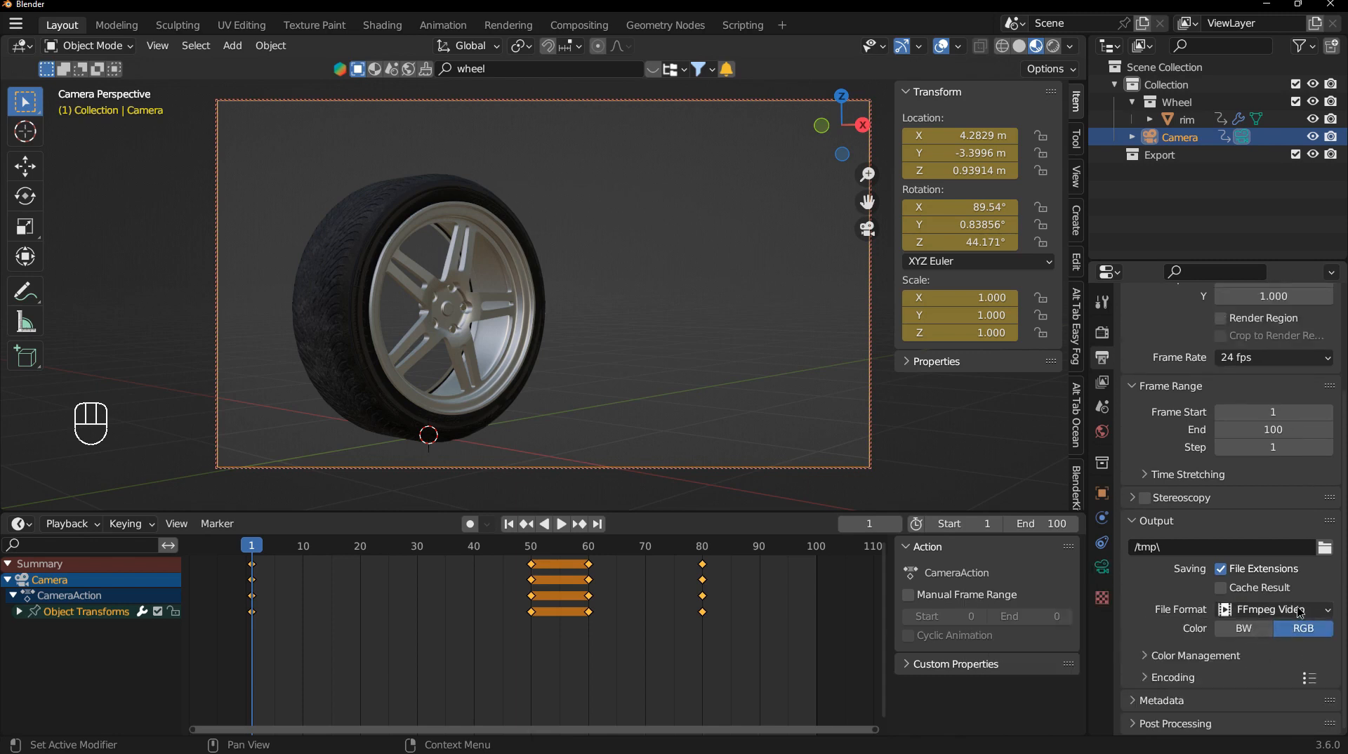
Set the video encoding container to MPEG-4 and the output quality to High Quality.
{"action": "scroll", "coordinate": [1187, 674], "scroll_direction": "down", "scroll_amount": 6}
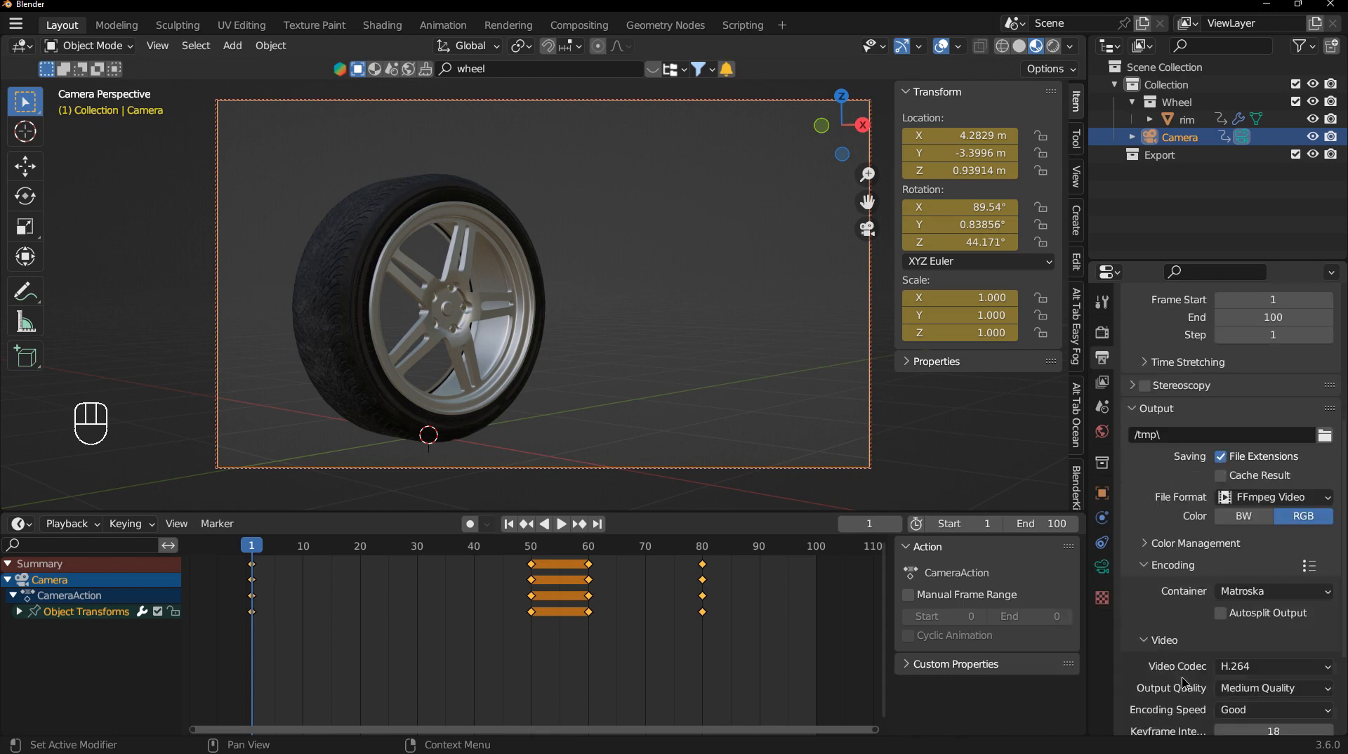
{"action": "left_click", "coordinate": [1272, 535]}
{"action": "left_click", "coordinate": [1270, 481]}
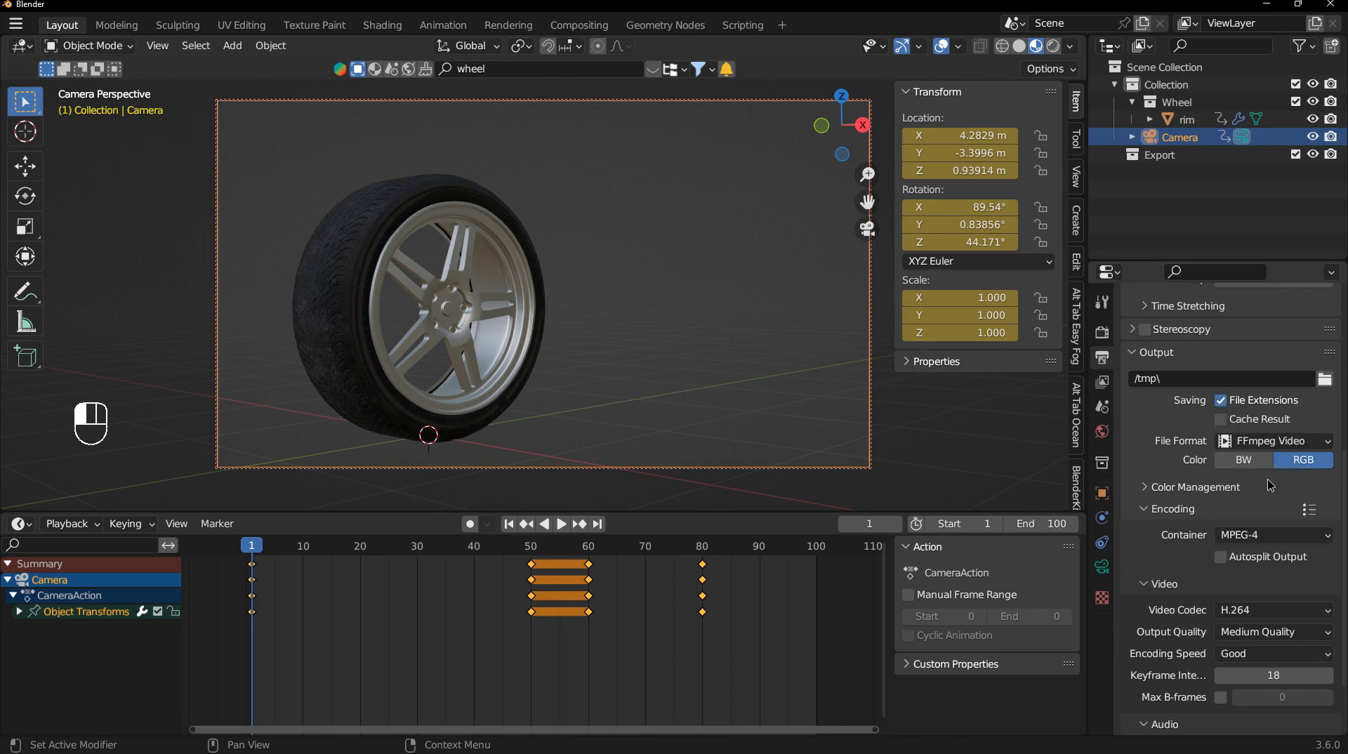
{"action": "left_click", "coordinate": [1272, 632]}
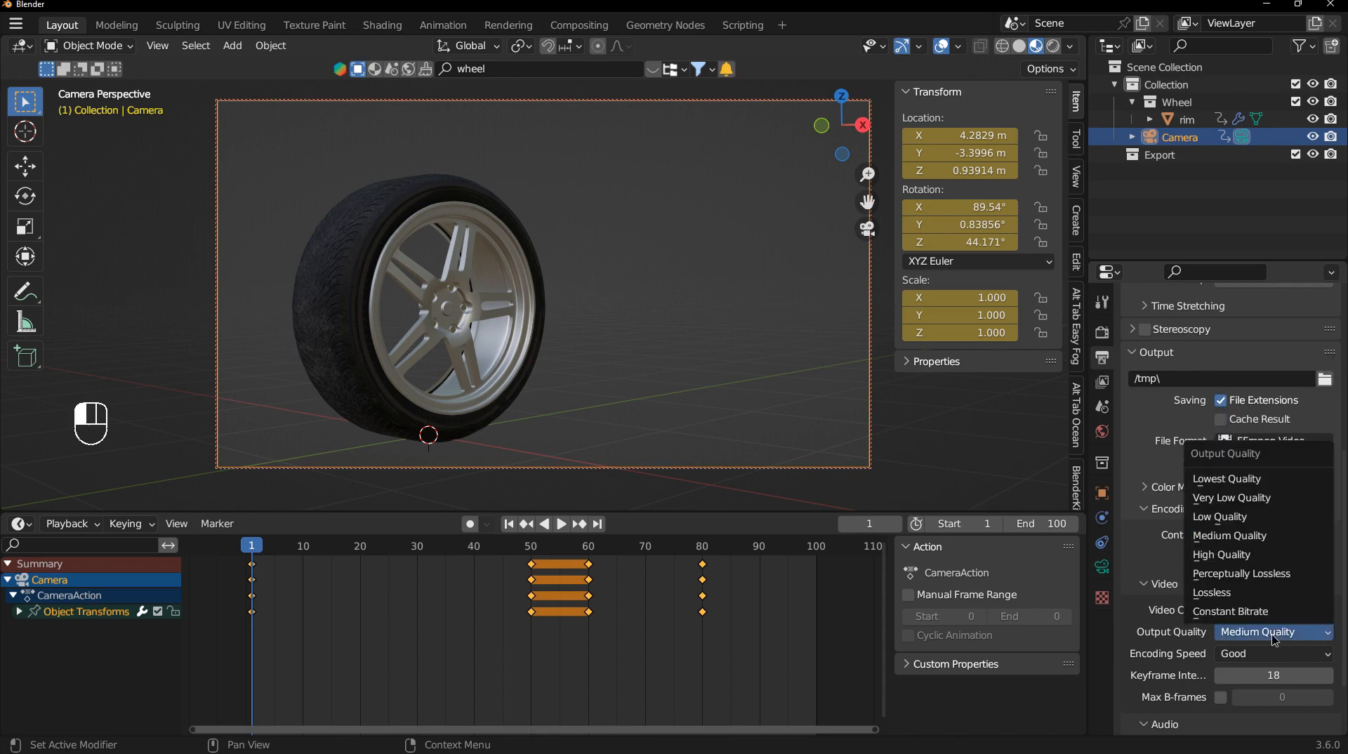
{"action": "left_click", "coordinate": [1273, 553]}
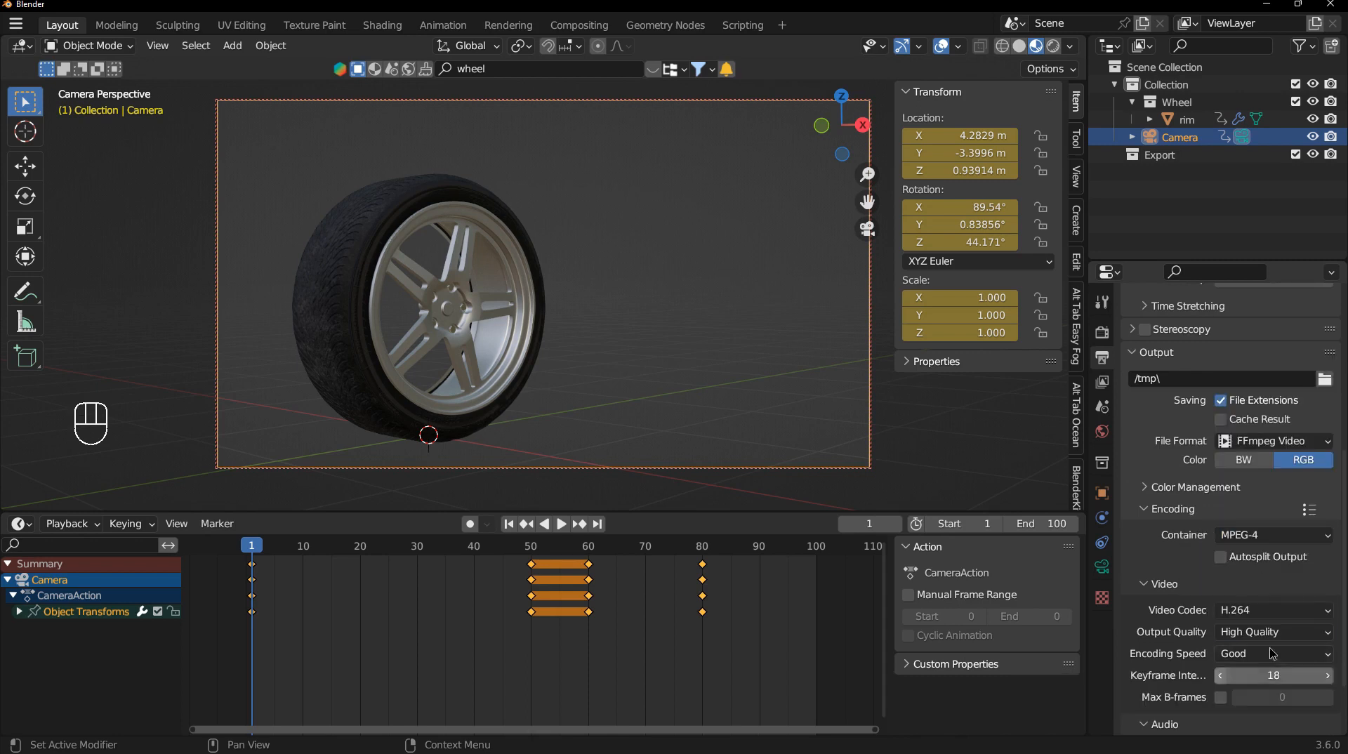
Examine the available render engines and keep Eevee for the scene.
{"action": "scroll", "coordinate": [1238, 611], "scroll_direction": "up", "scroll_amount": 1}
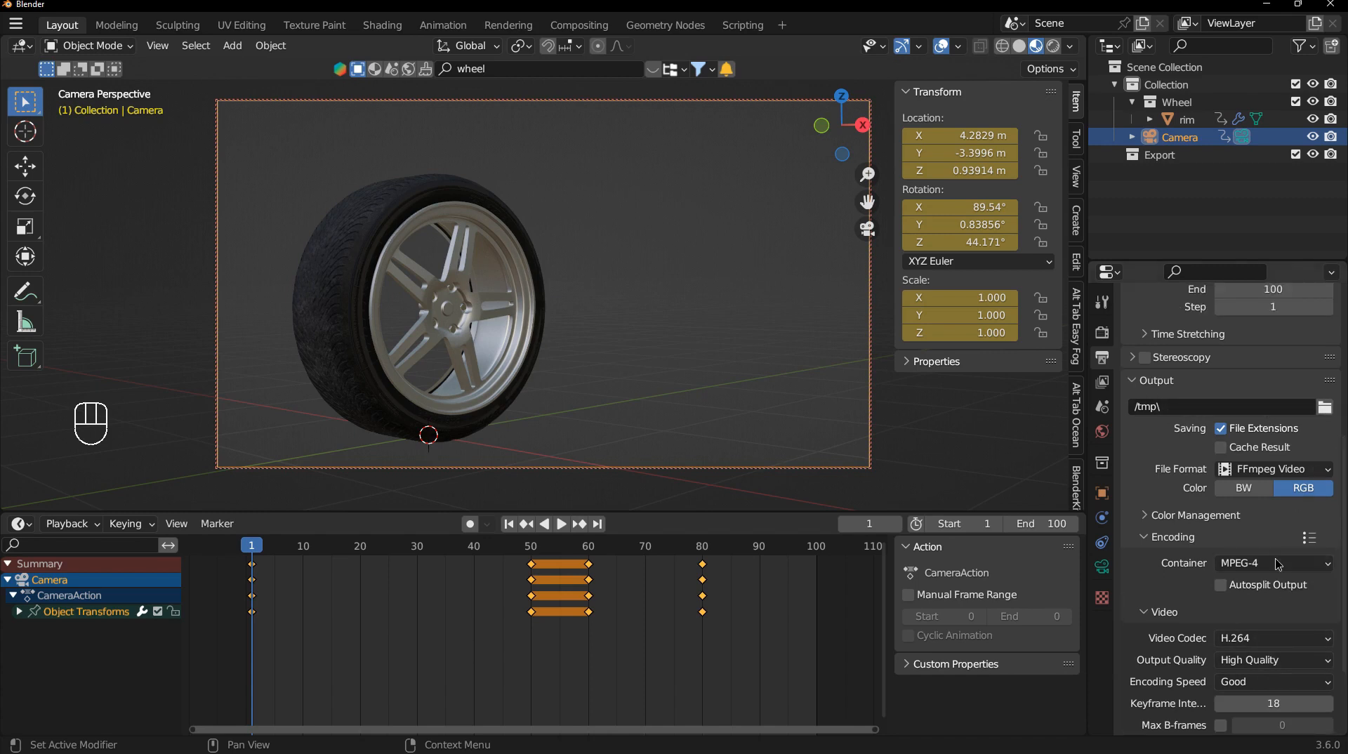
{"action": "scroll", "coordinate": [1280, 565], "scroll_direction": "up", "scroll_amount": 10}
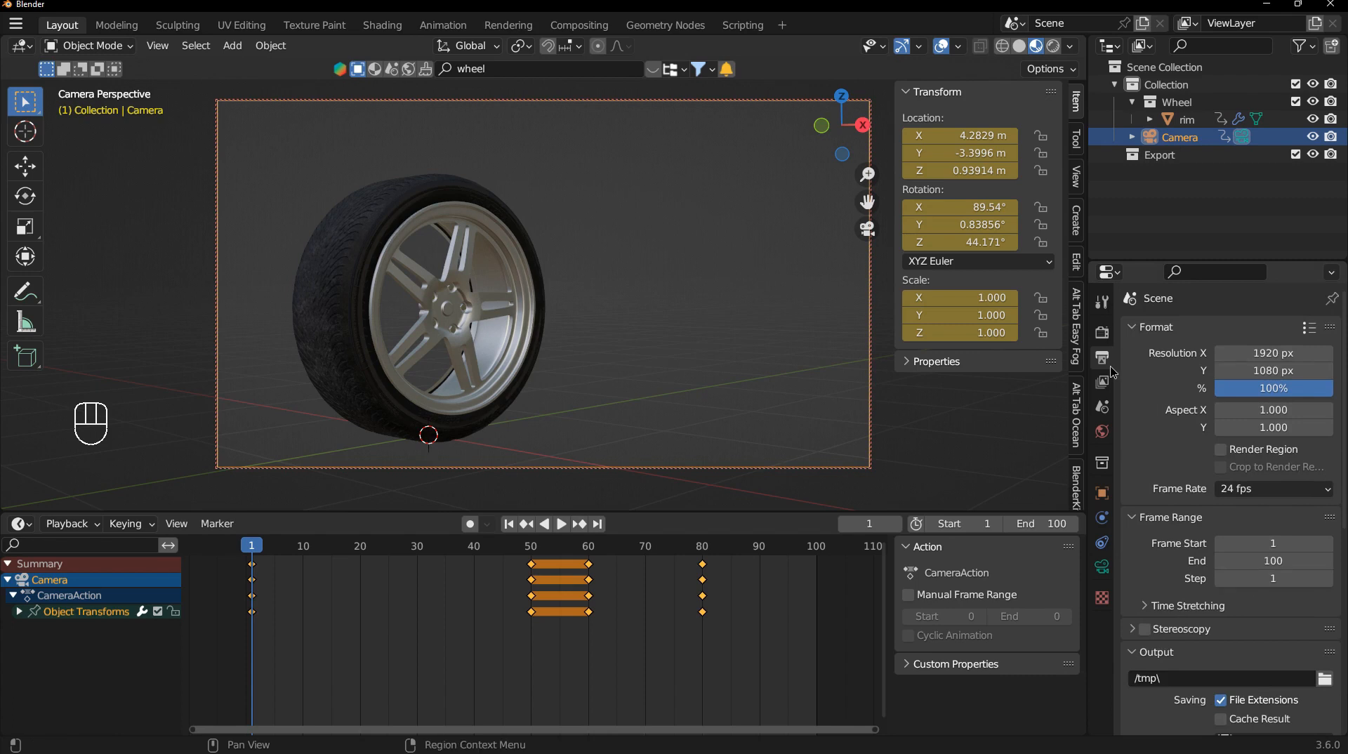
{"action": "left_click", "coordinate": [1102, 332]}
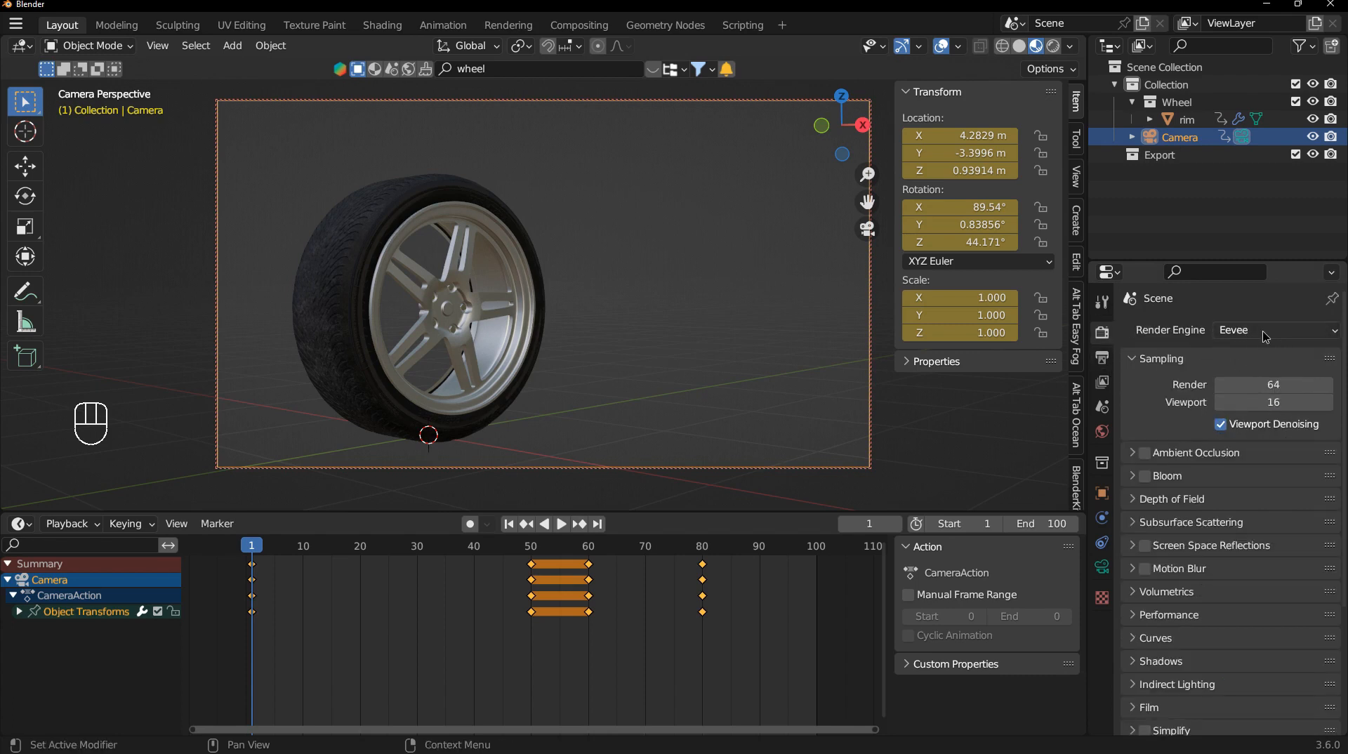
{"action": "left_click", "coordinate": [1238, 338]}
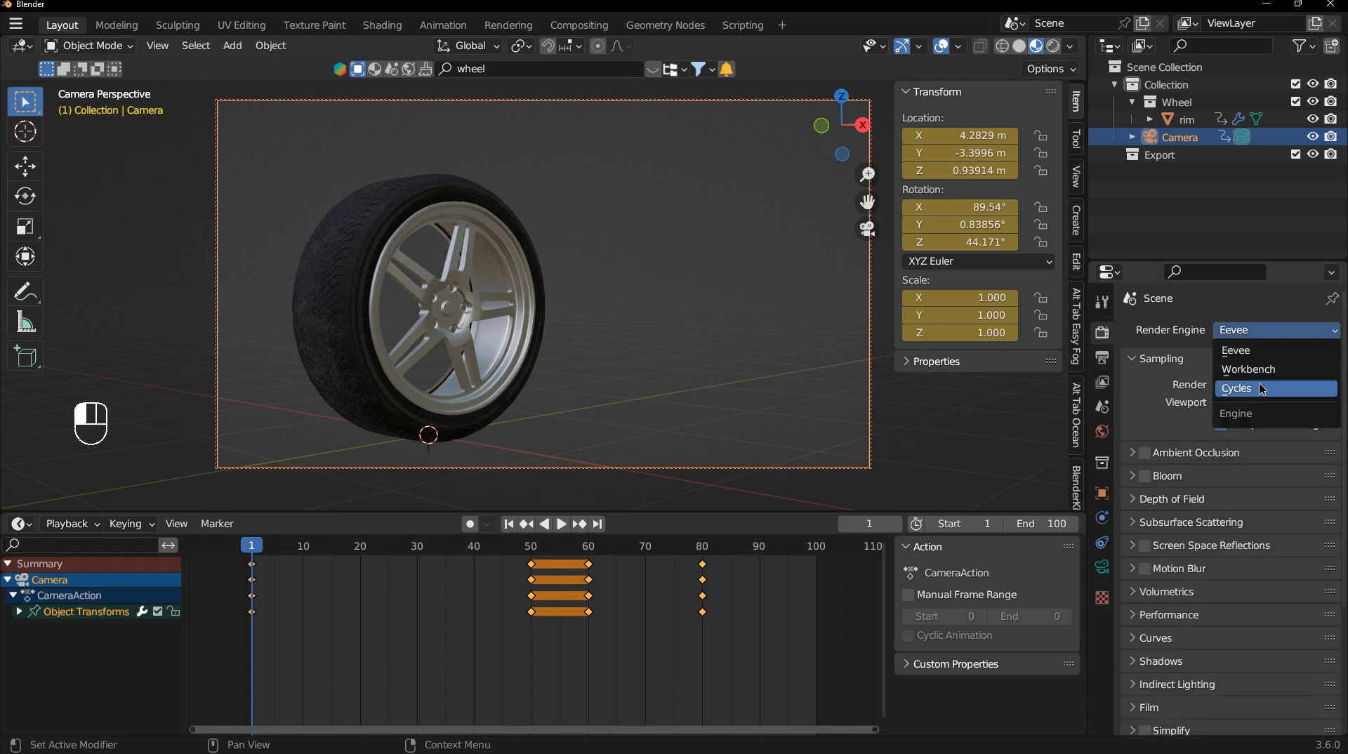
{"action": "left_click", "coordinate": [1175, 333]}
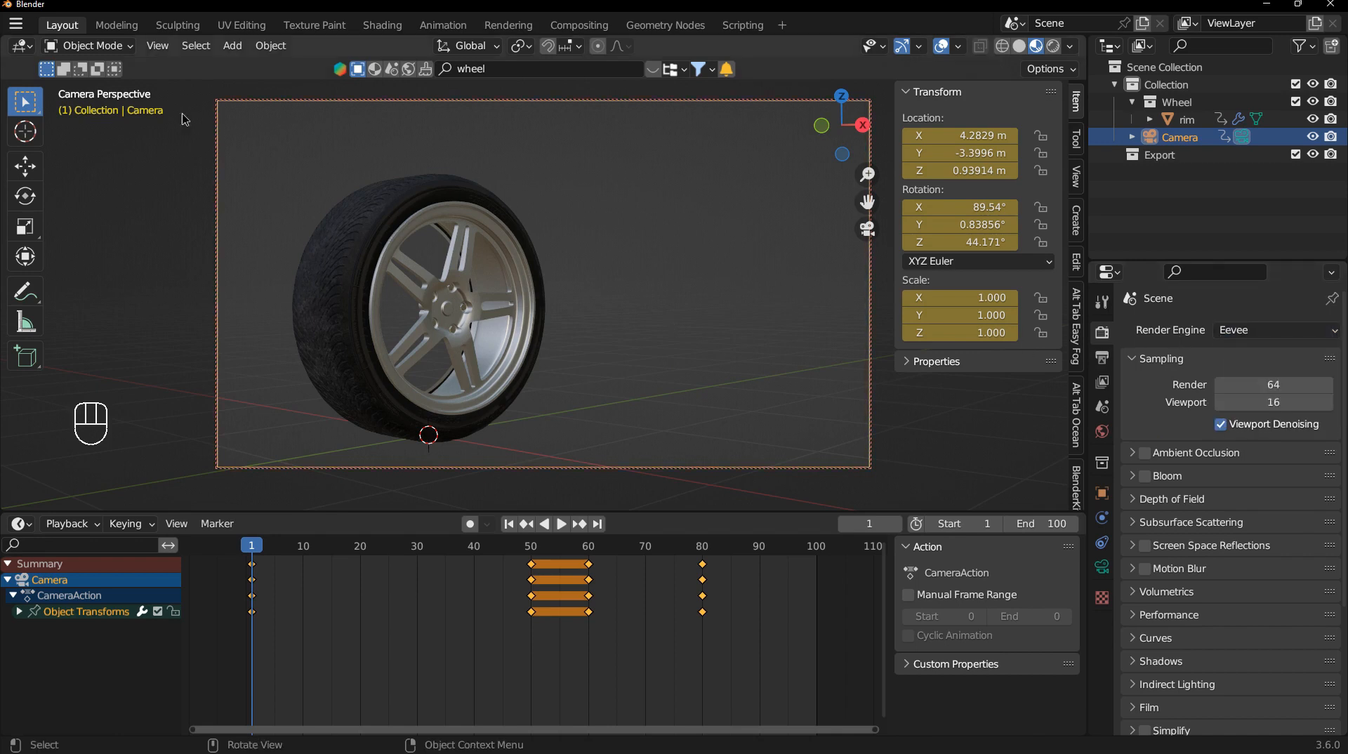
Open the scene's render commands.
{"action": "left_click", "coordinate": [16, 24]}
{"action": "mouse_move", "coordinate": [43, 99]}
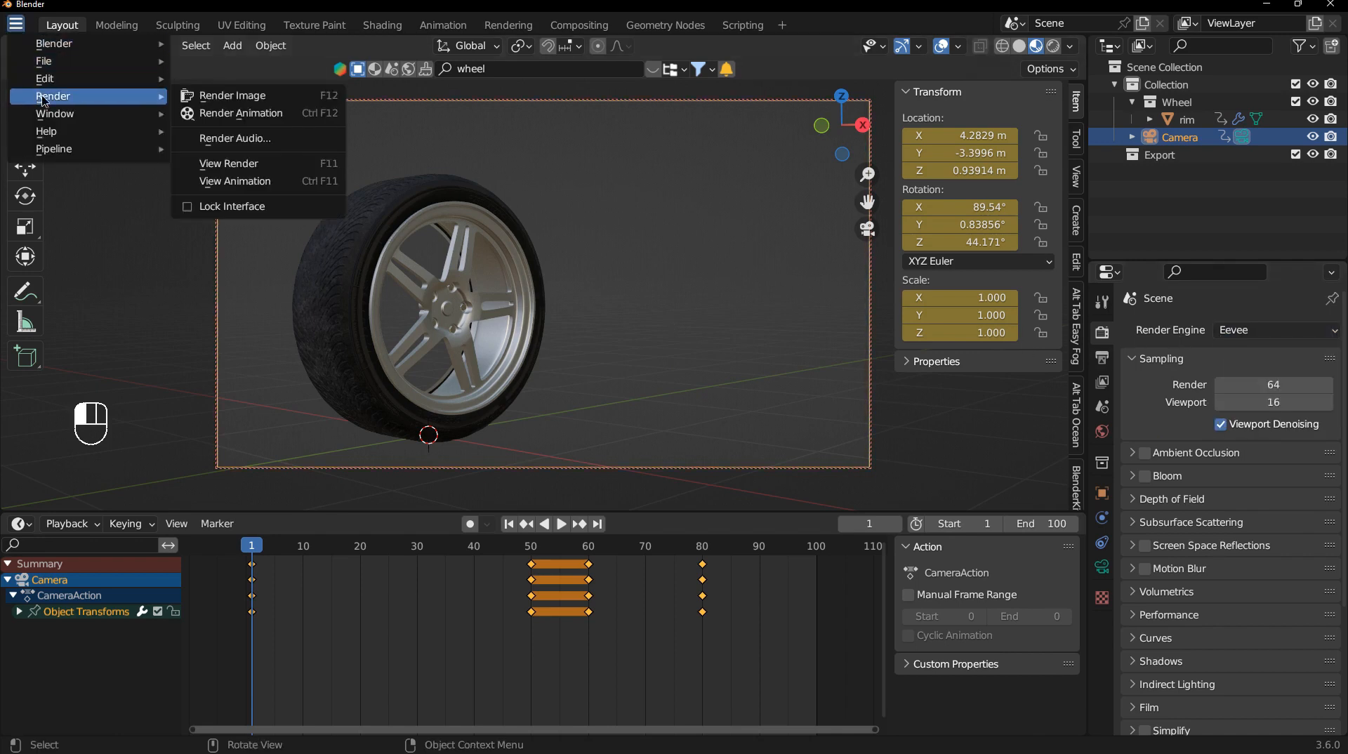